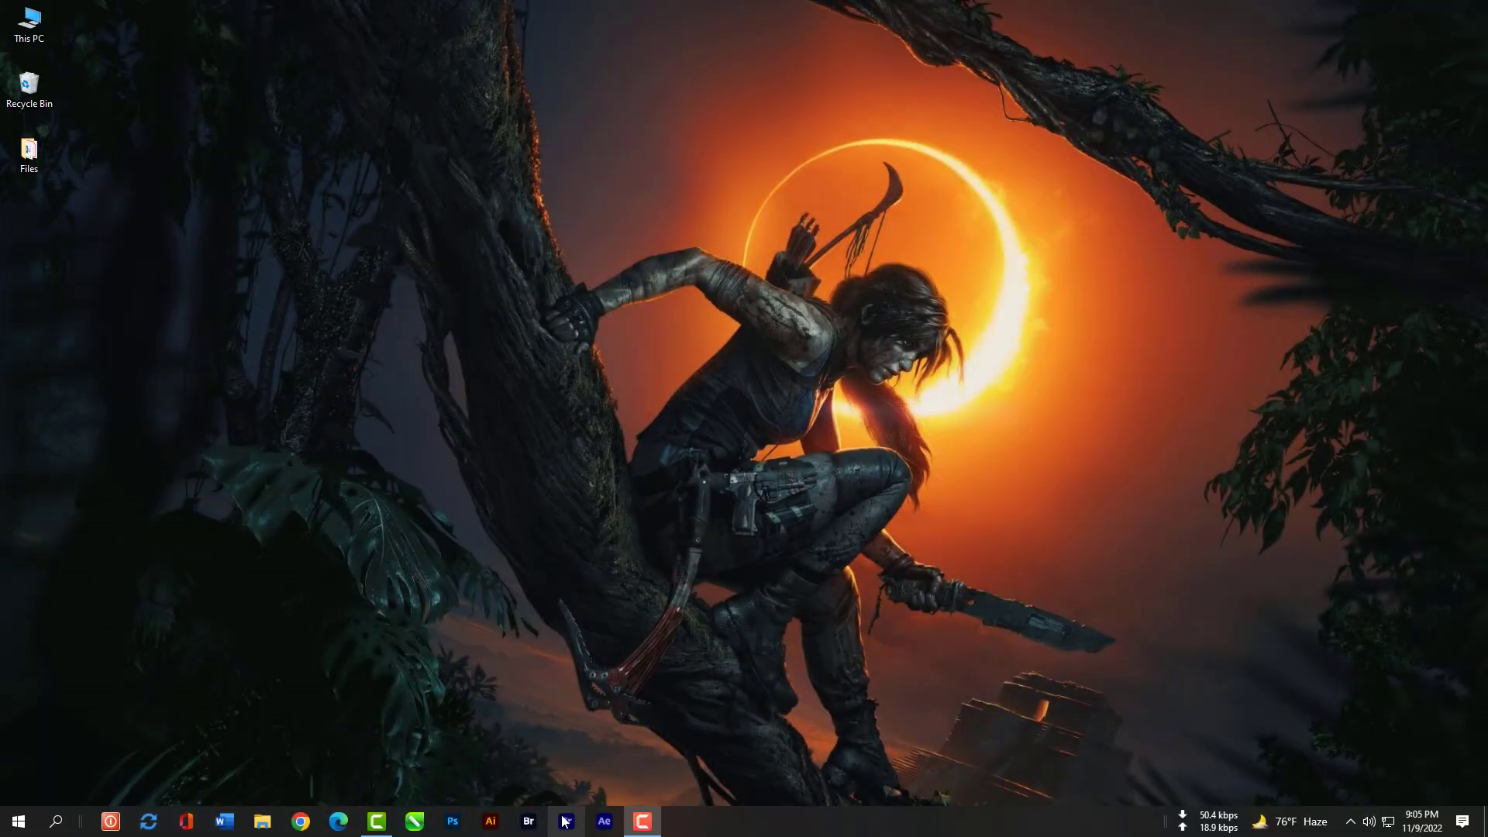
Step: Launch Premiere Pro and view its installed version under Help > About Premiere Pro
{"action": "left_click", "coordinate": [565, 821]}
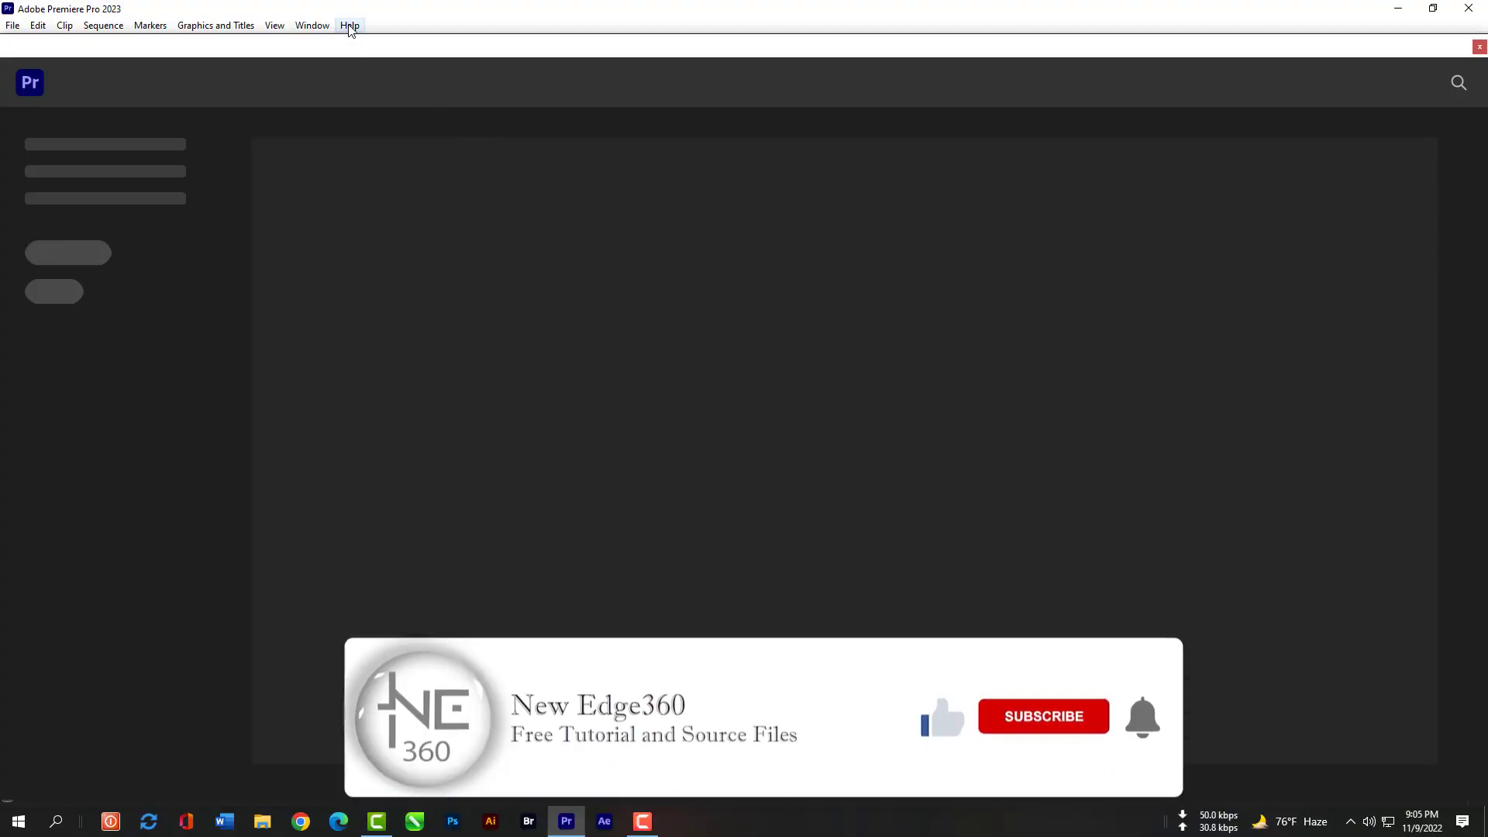
{"action": "left_click", "coordinate": [349, 25]}
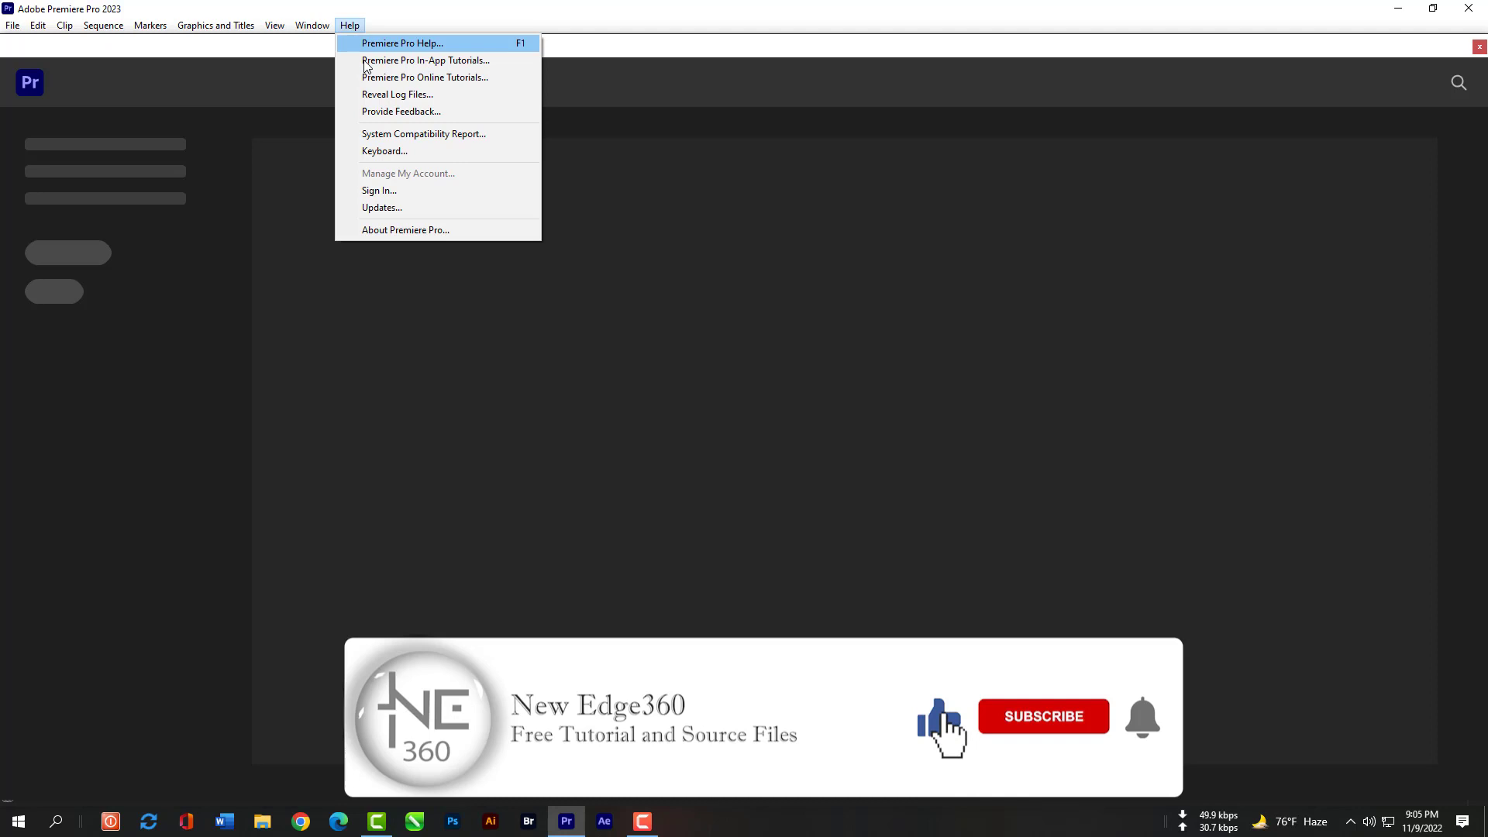
{"action": "left_click", "coordinate": [405, 229]}
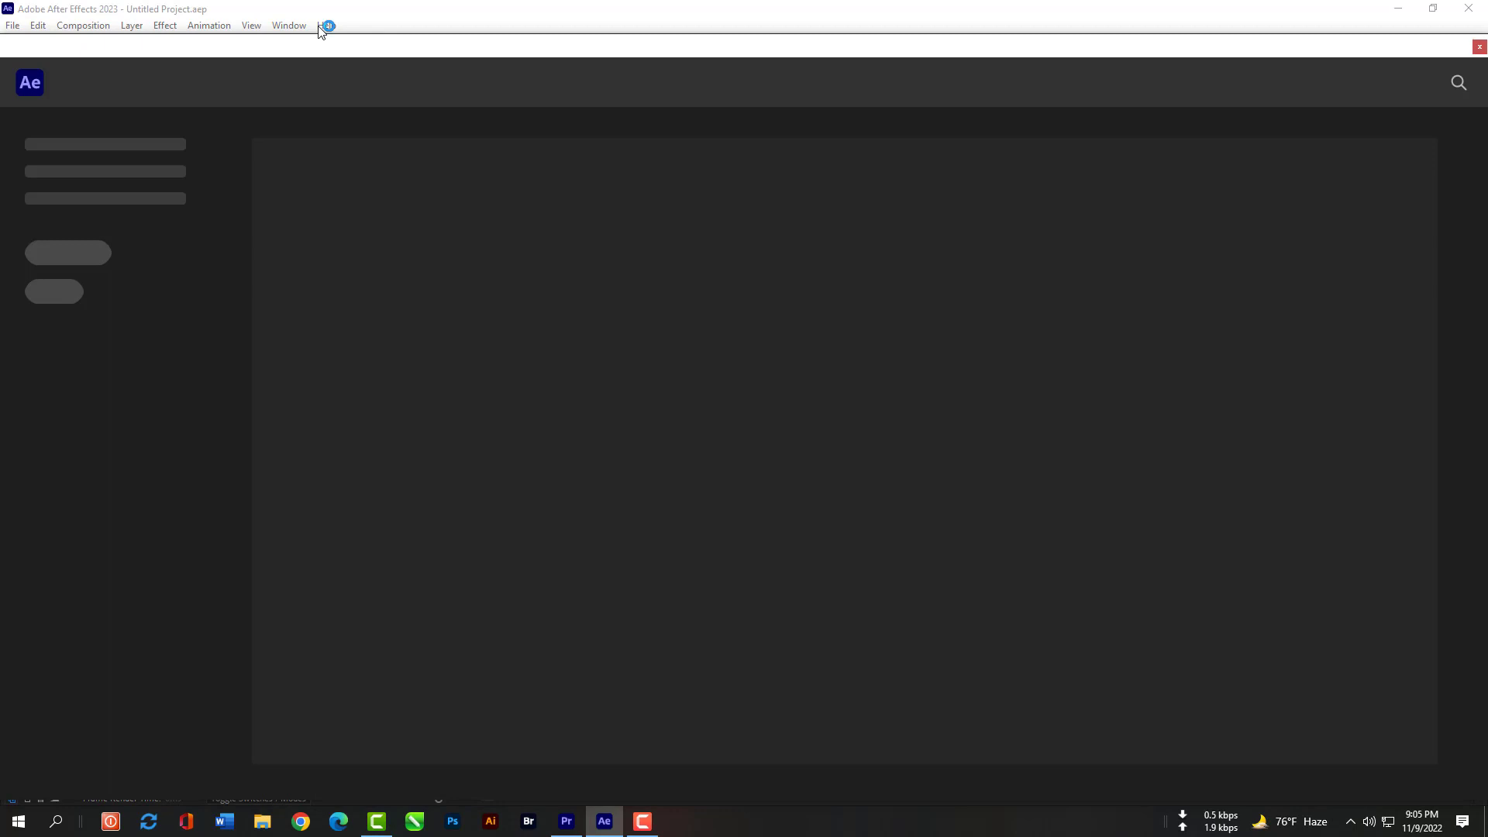
{"action": "left_click", "coordinate": [326, 27]}
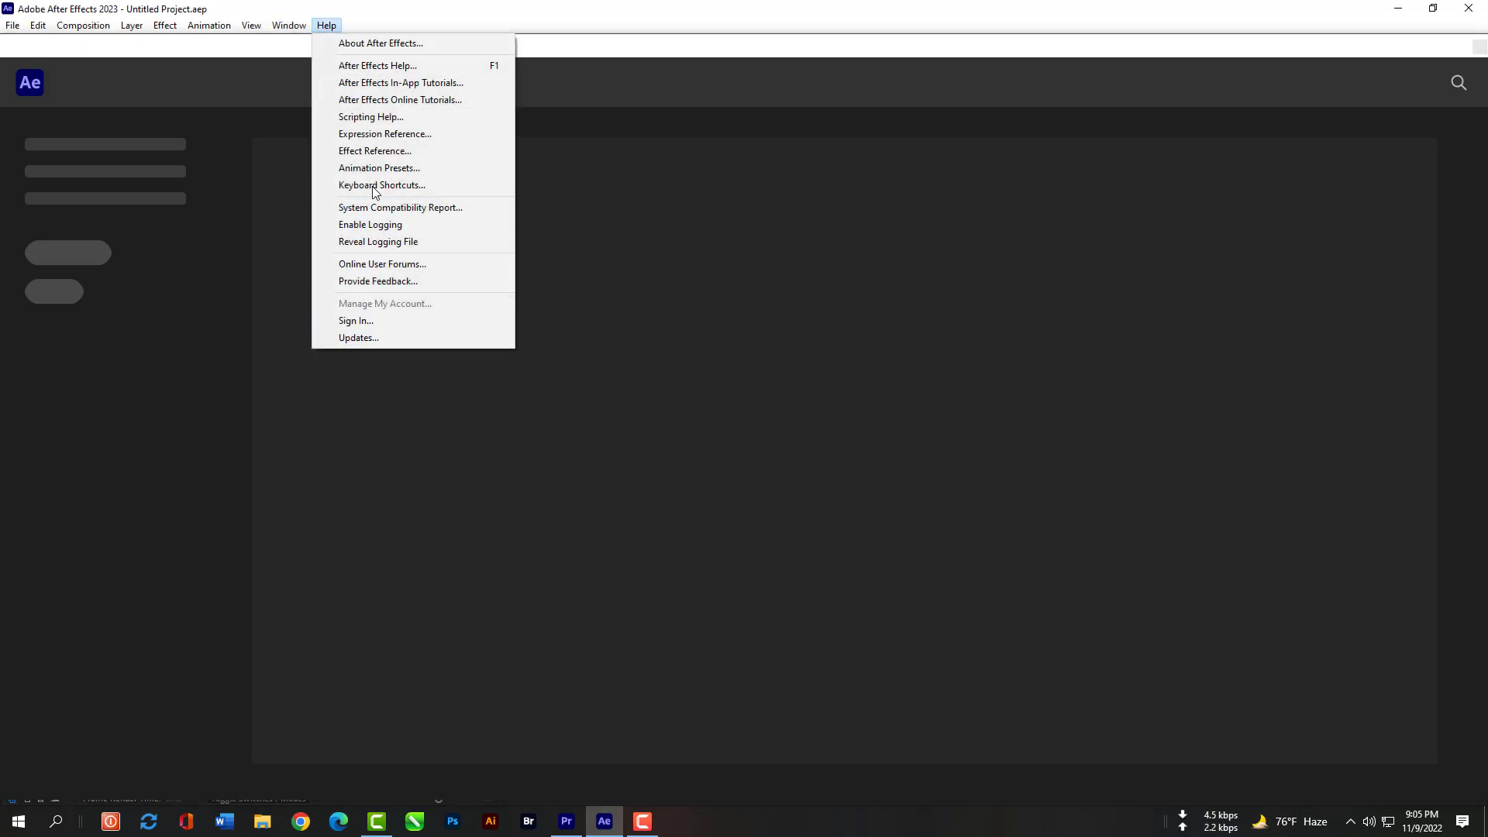
{"action": "left_click", "coordinate": [376, 44]}
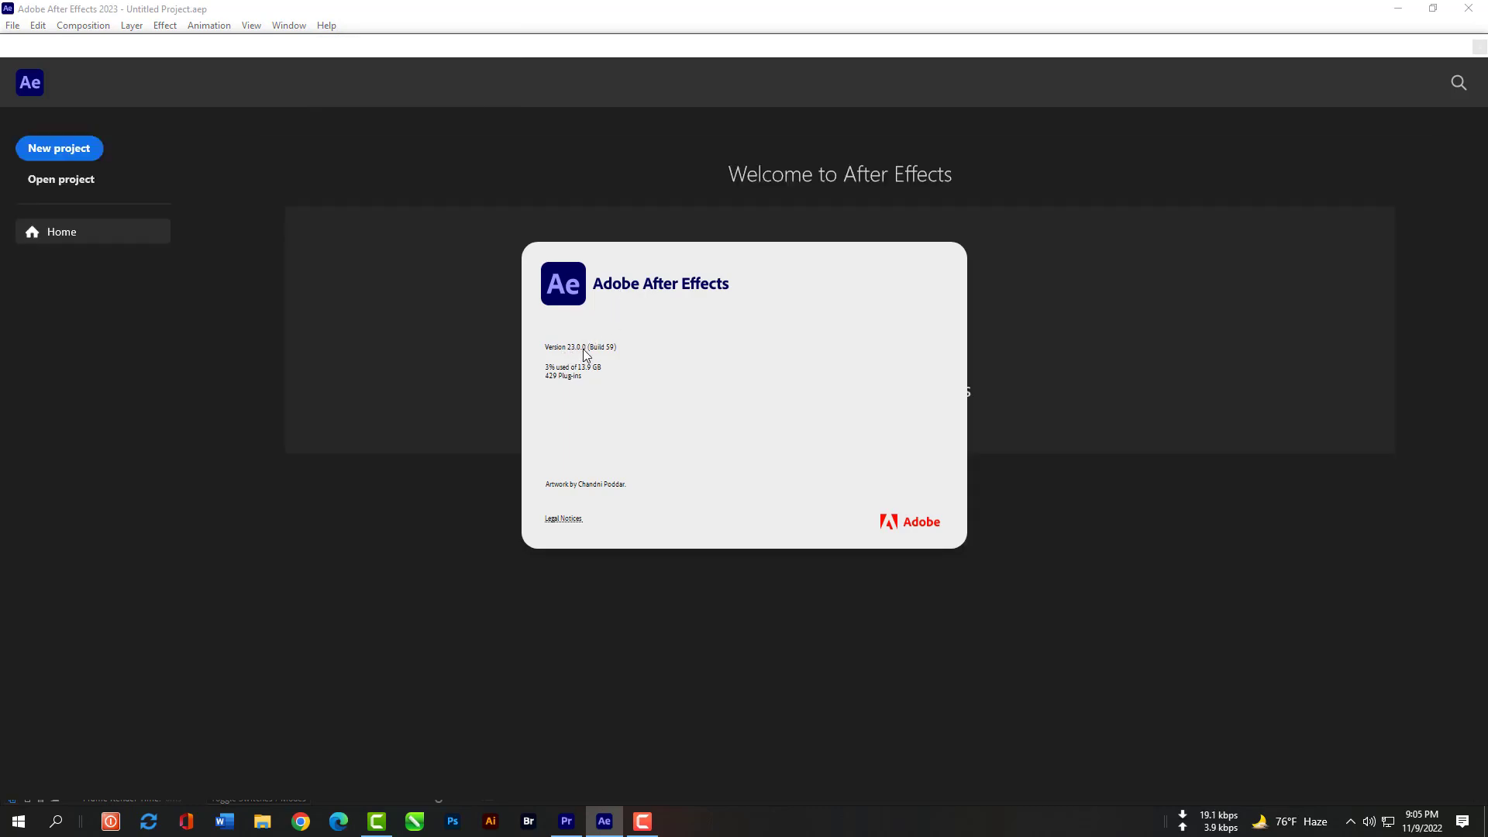
{"action": "key", "text": "Escape"}
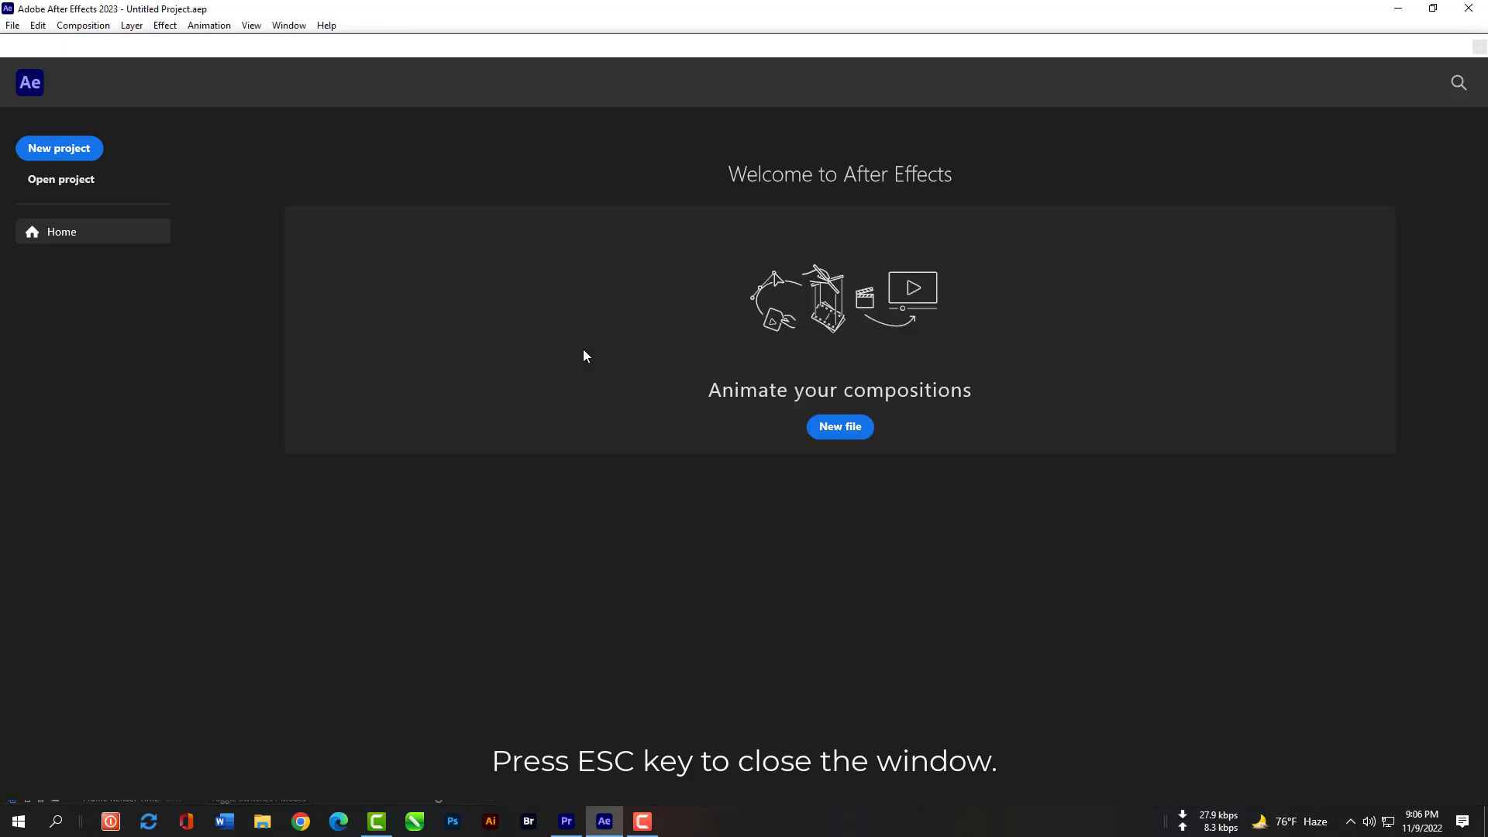
Step: Close the version window and start a new Premiere Pro project named Type Effects
{"action": "left_click", "coordinate": [566, 821]}
{"action": "key", "text": "Escape"}
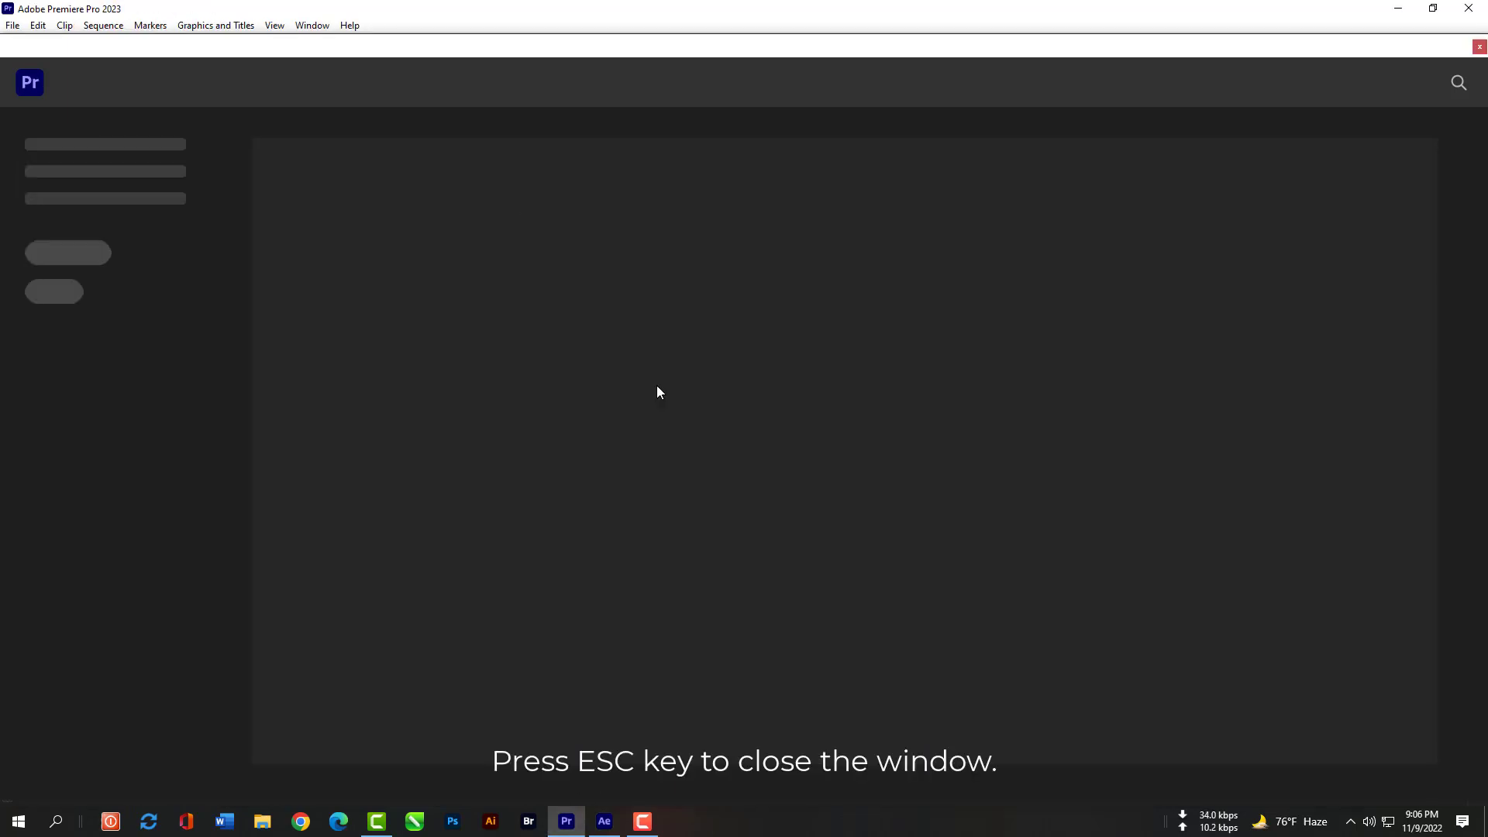
{"action": "left_click", "coordinate": [14, 25]}
{"action": "mouse_move", "coordinate": [221, 42]}
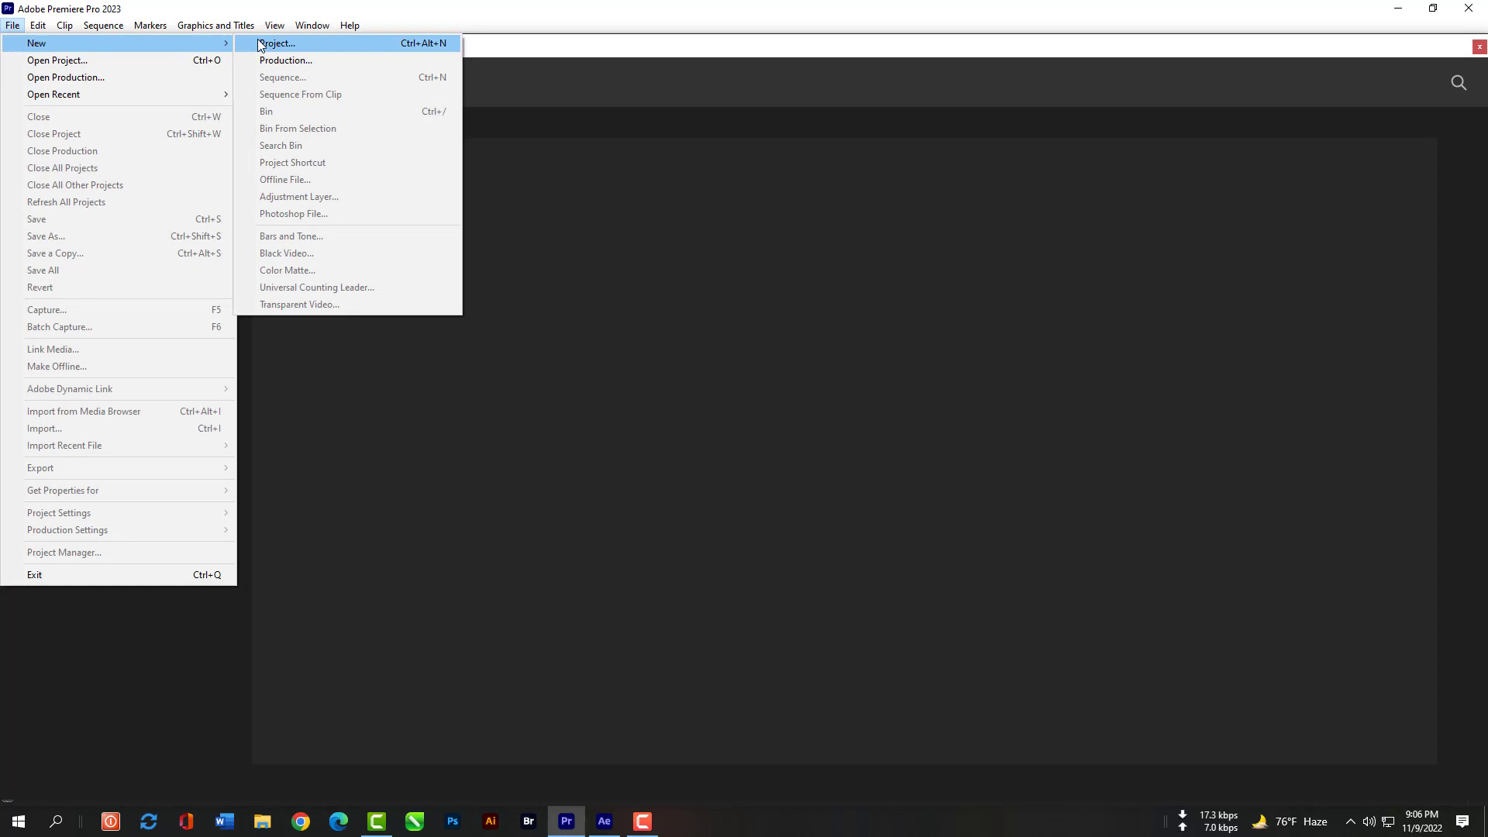
{"action": "left_click", "coordinate": [273, 45]}
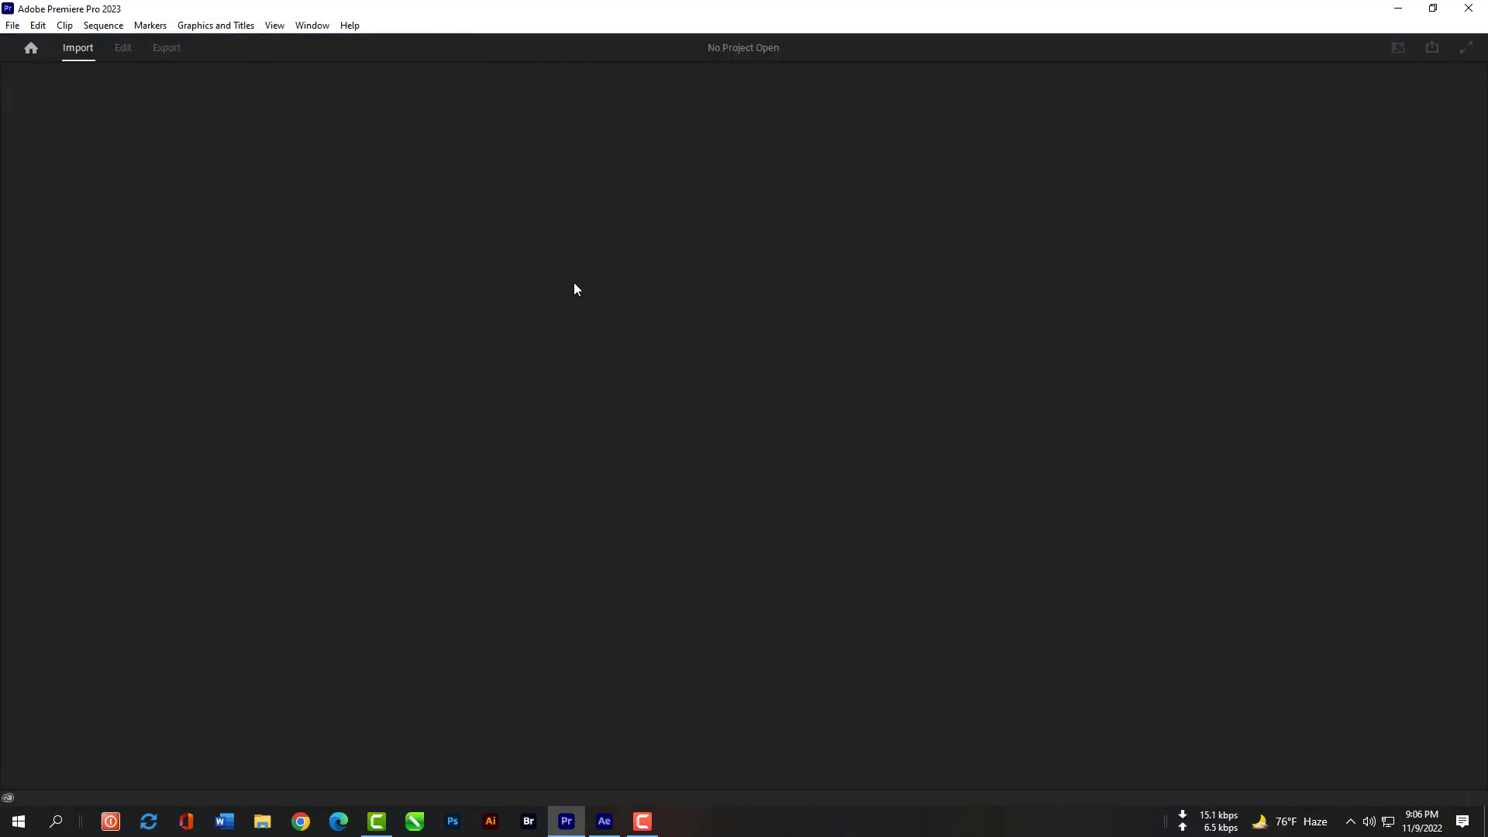
{"action": "type", "text": "Type Effects"}
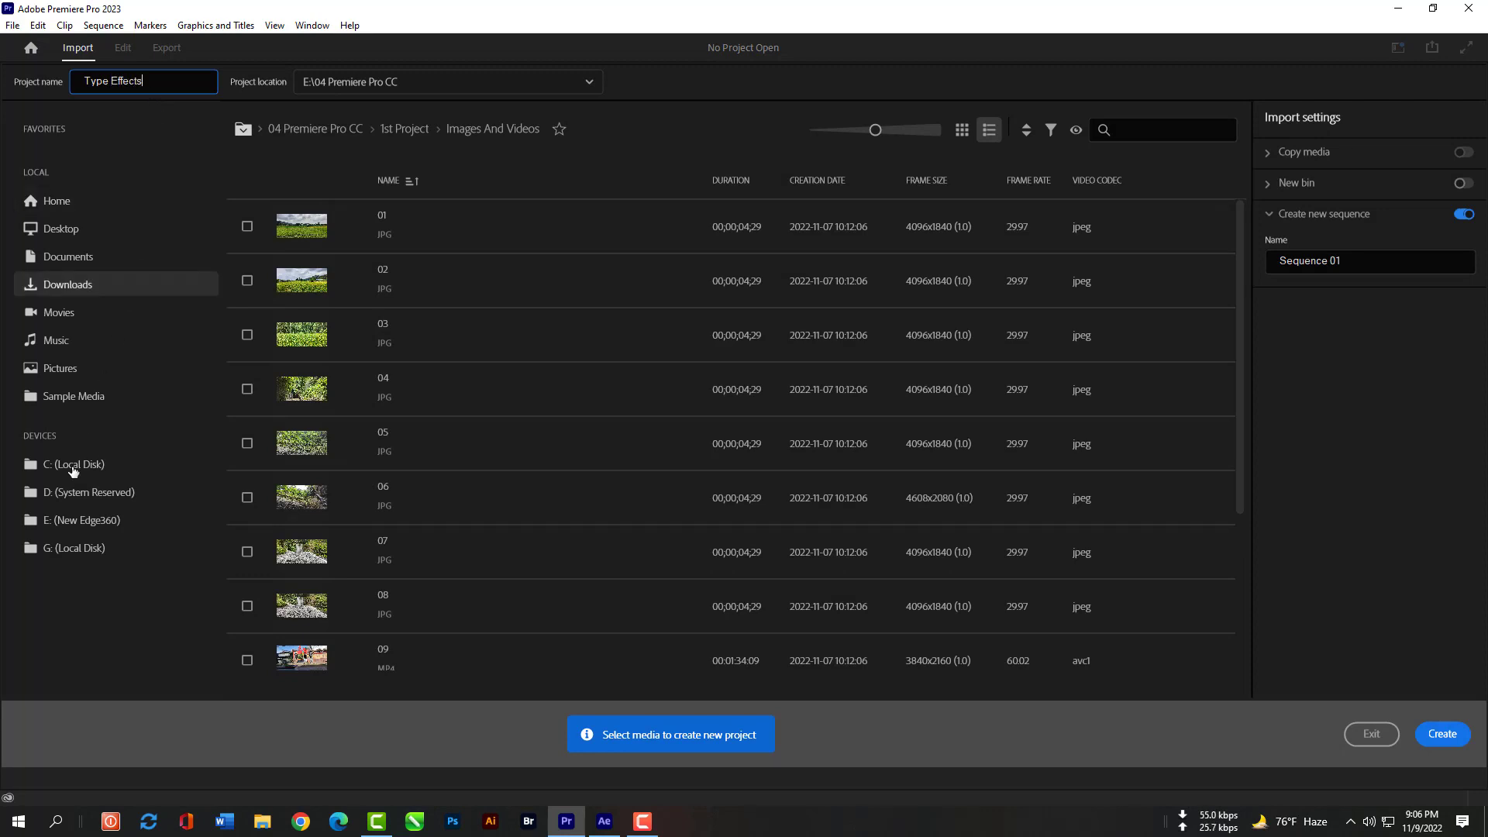
Step: Browse to E:\04 Premiere Pro CC\1st Project\Images And Videos and show large thumbnails
{"action": "left_click", "coordinate": [65, 527]}
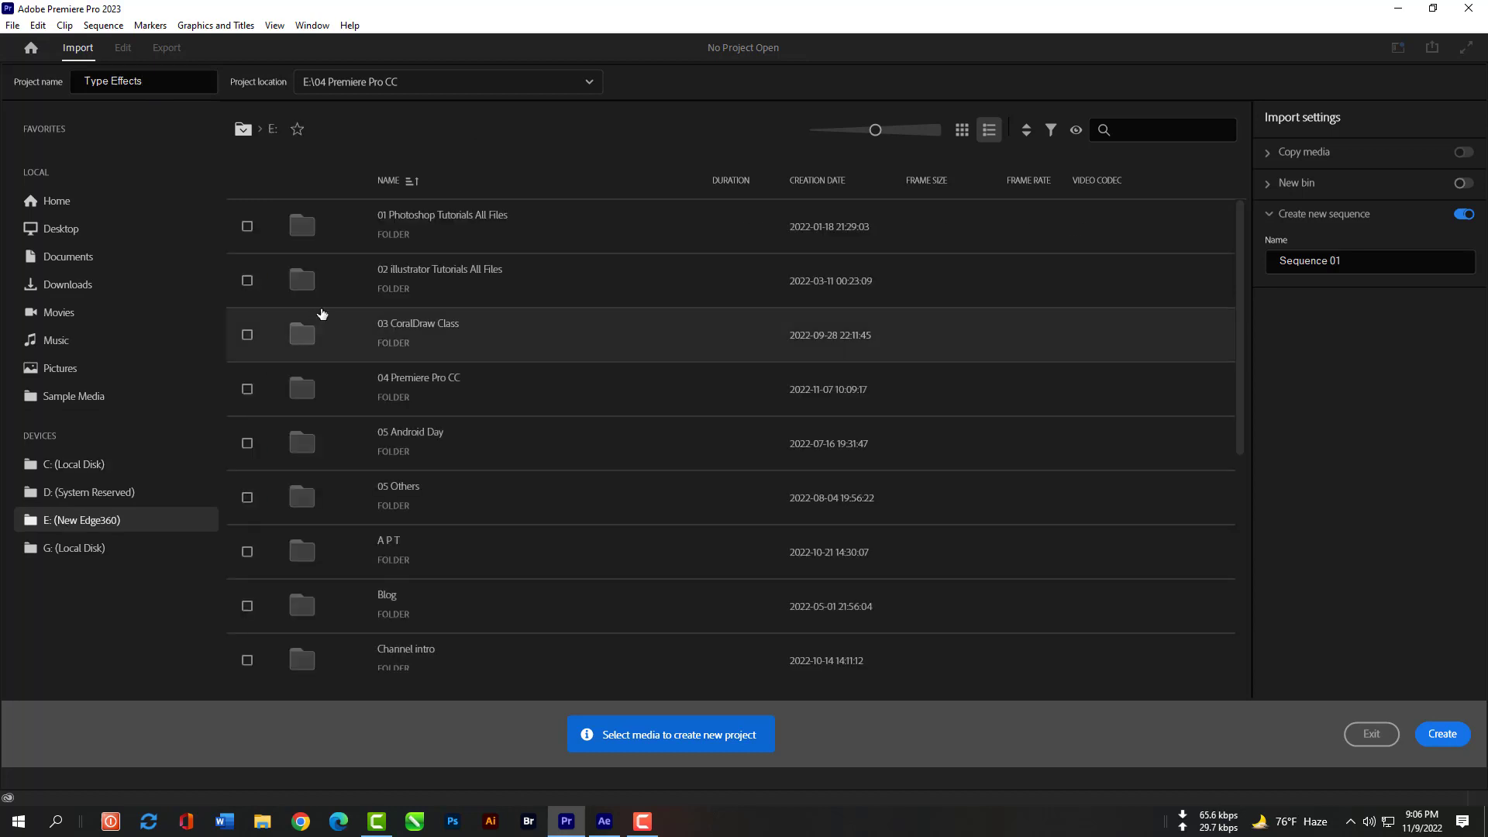
{"action": "double_click", "coordinate": [465, 389]}
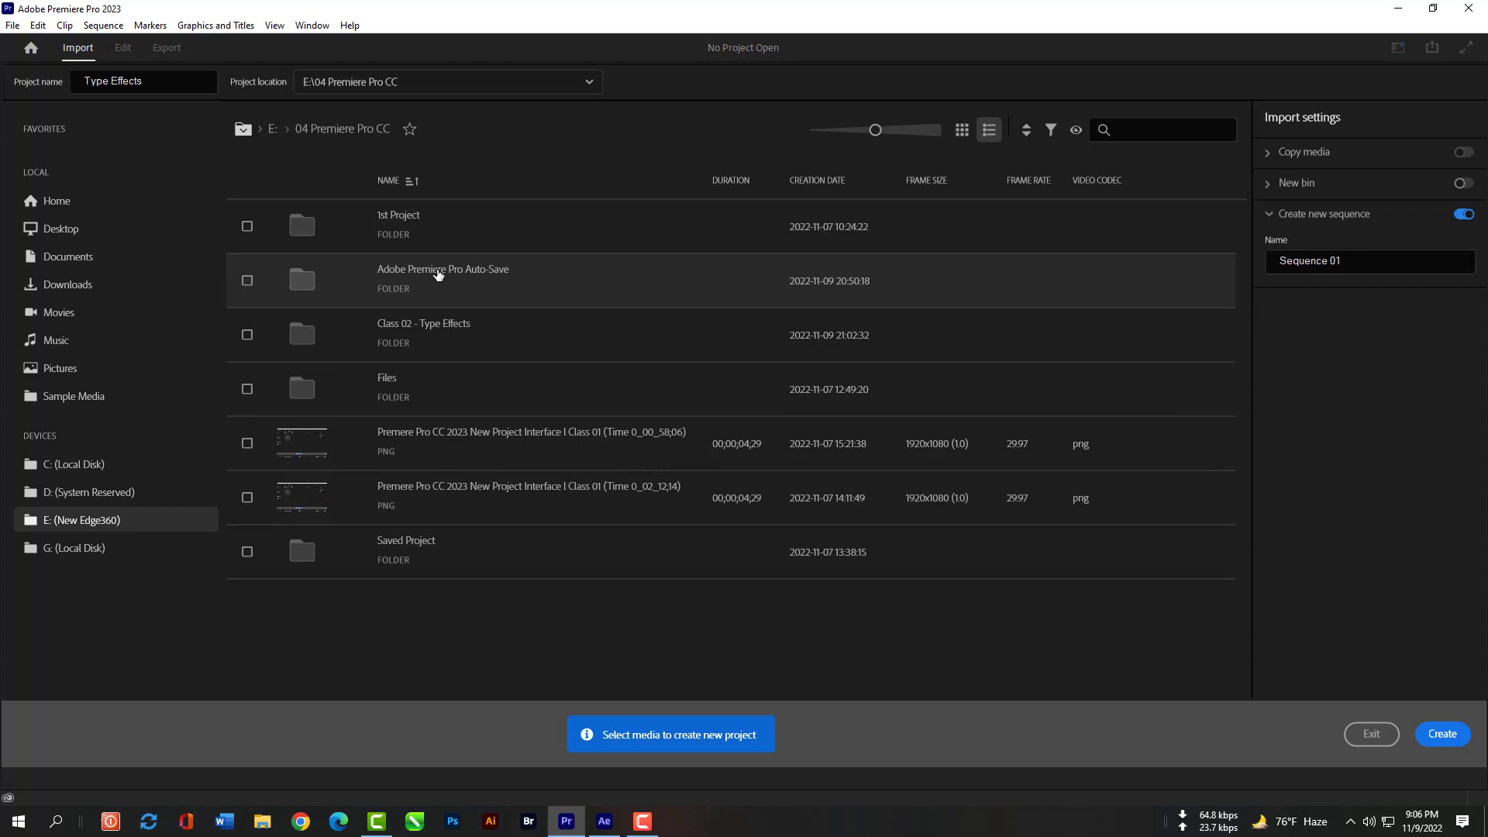
{"action": "double_click", "coordinate": [447, 232]}
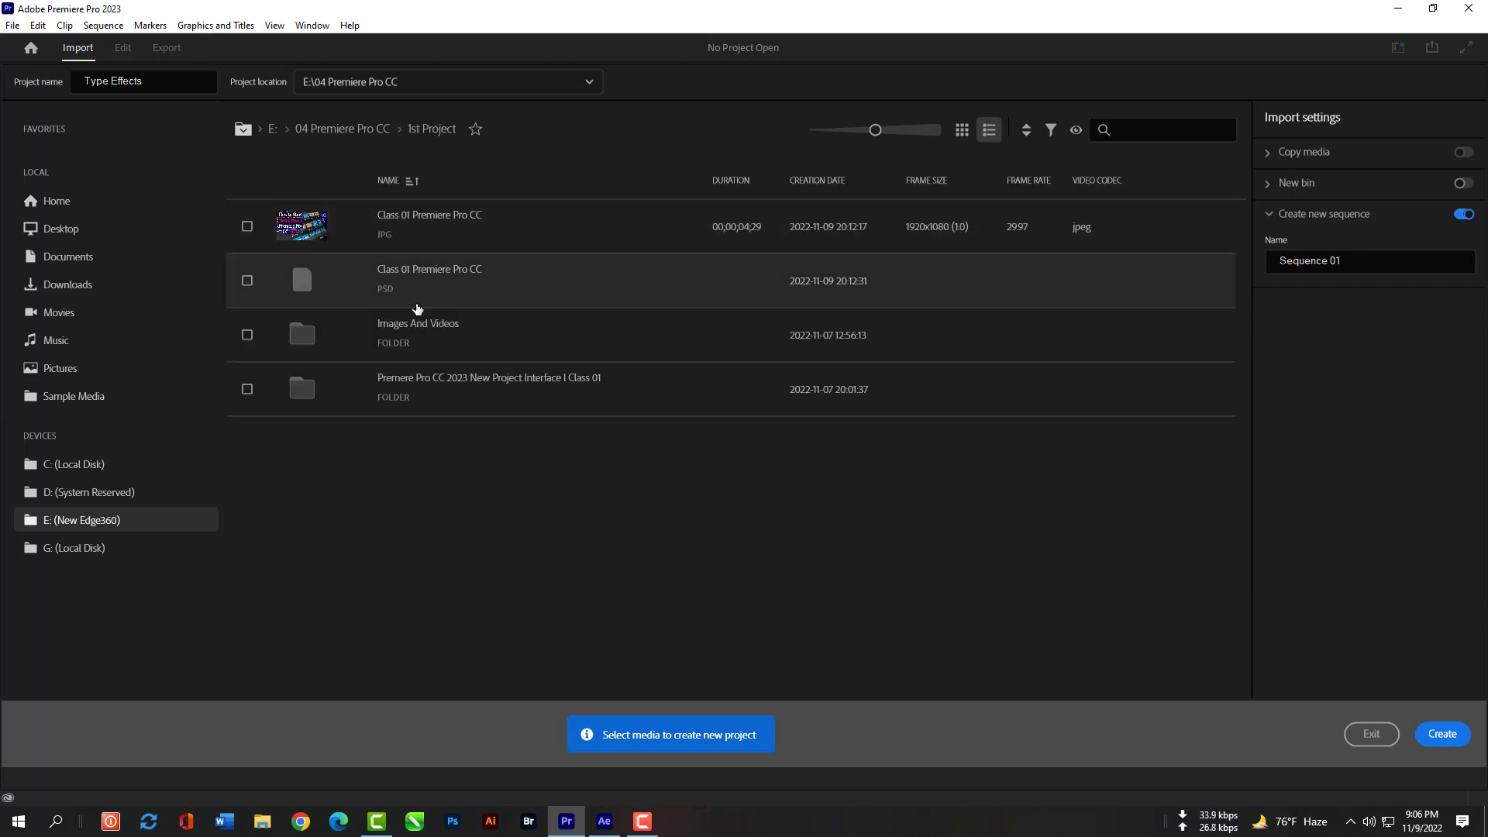
{"action": "double_click", "coordinate": [418, 333]}
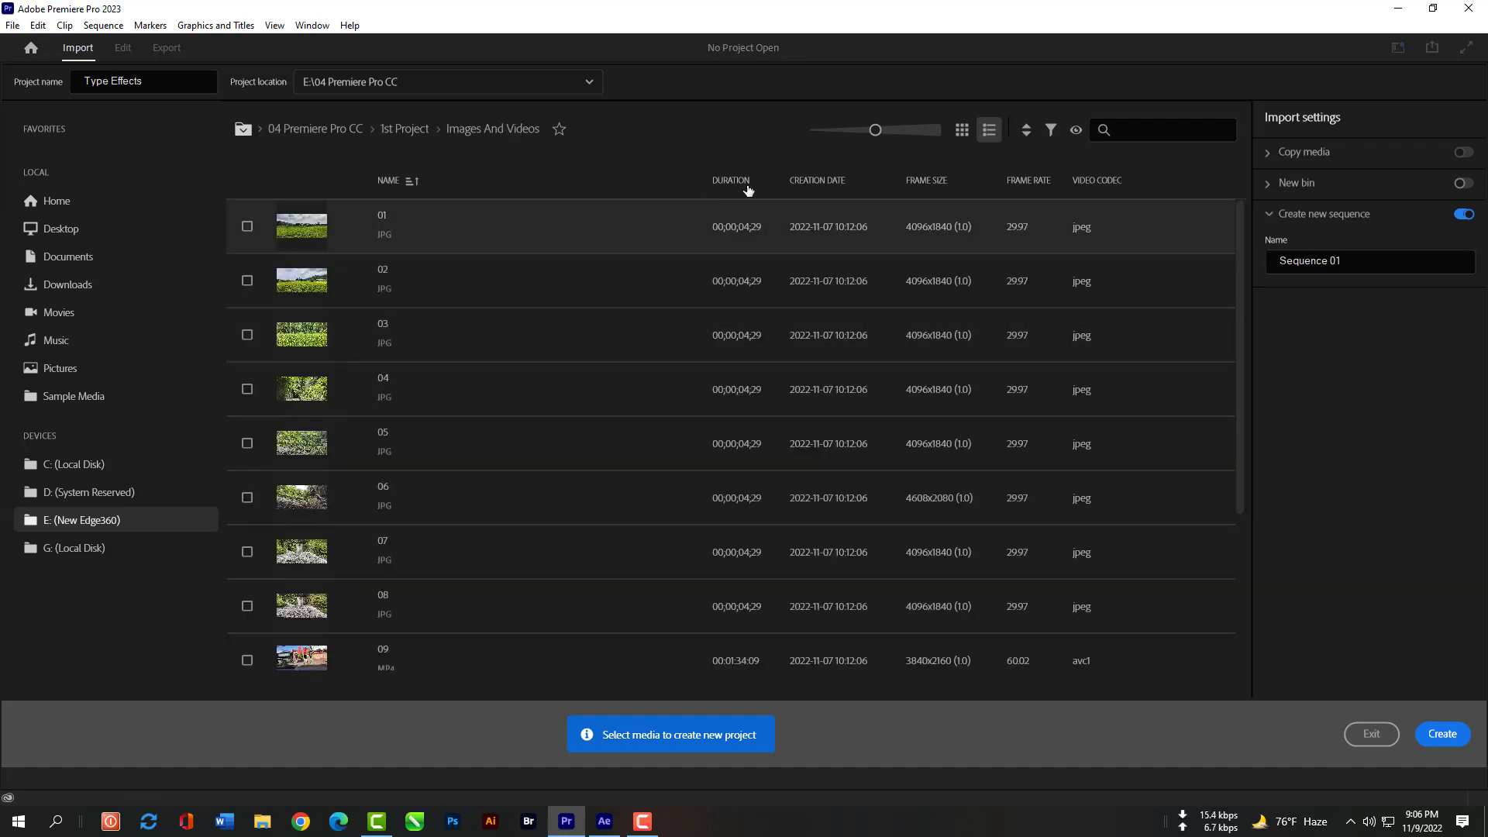
{"action": "left_click", "coordinate": [961, 130]}
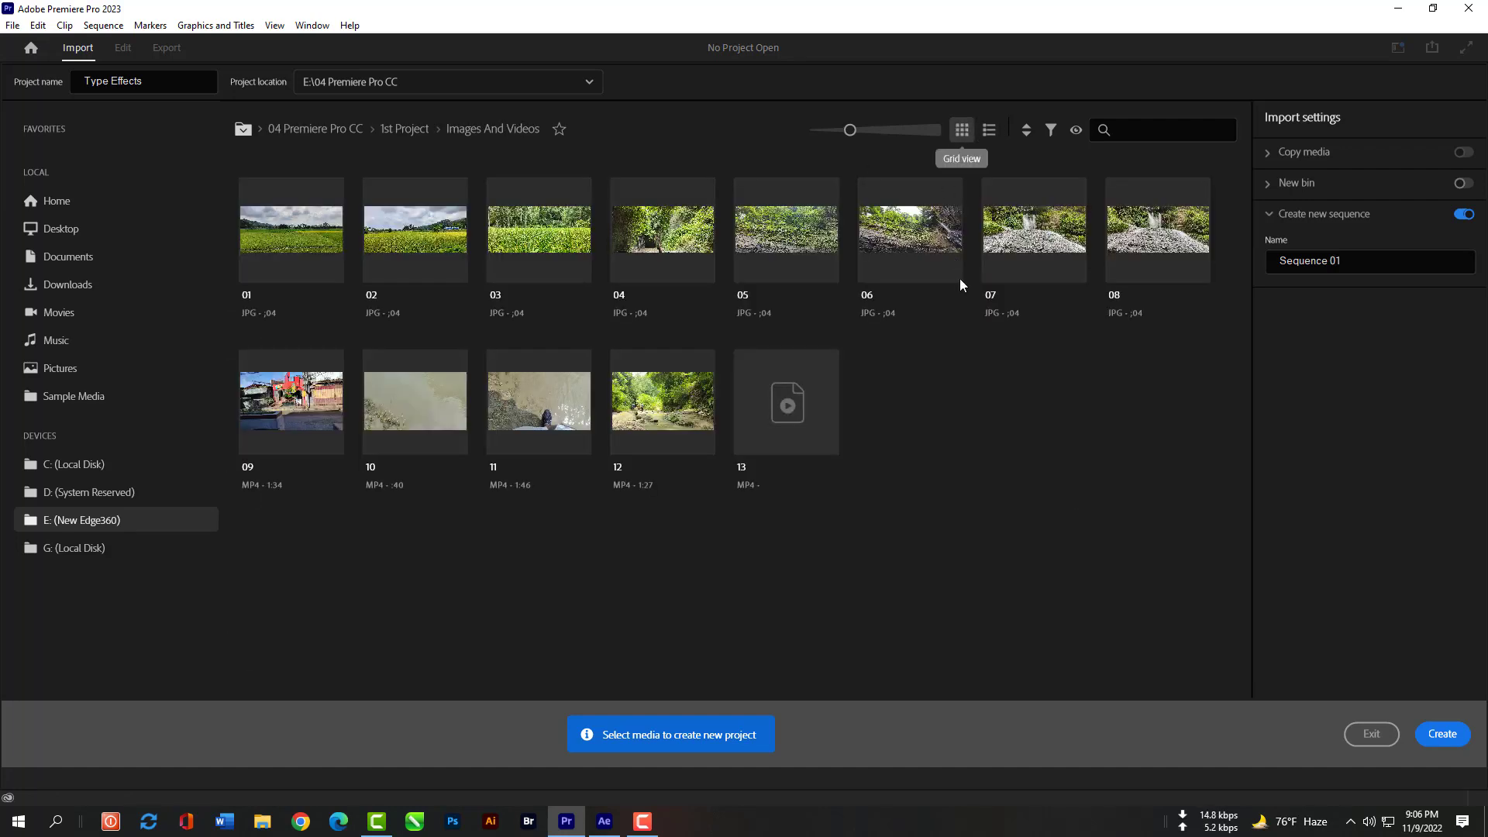
Step: Select photos 01 through 08 and create the project with them
{"action": "left_click", "coordinate": [322, 240]}
{"action": "left_click", "coordinate": [400, 220]}
{"action": "left_click", "coordinate": [544, 217]}
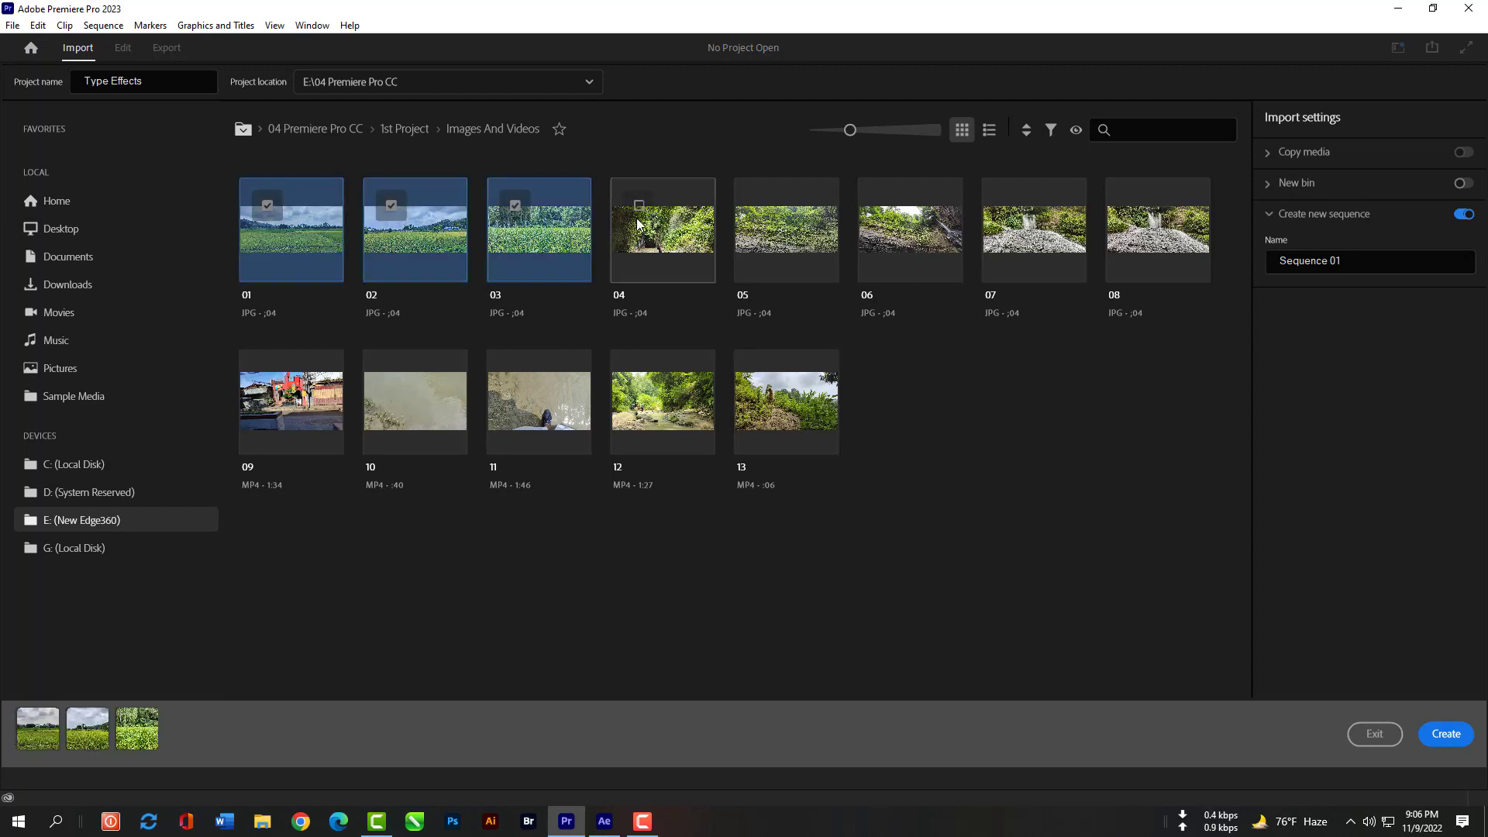
{"action": "left_click", "coordinate": [639, 223]}
{"action": "left_click", "coordinate": [763, 218]}
{"action": "left_click", "coordinate": [883, 227]}
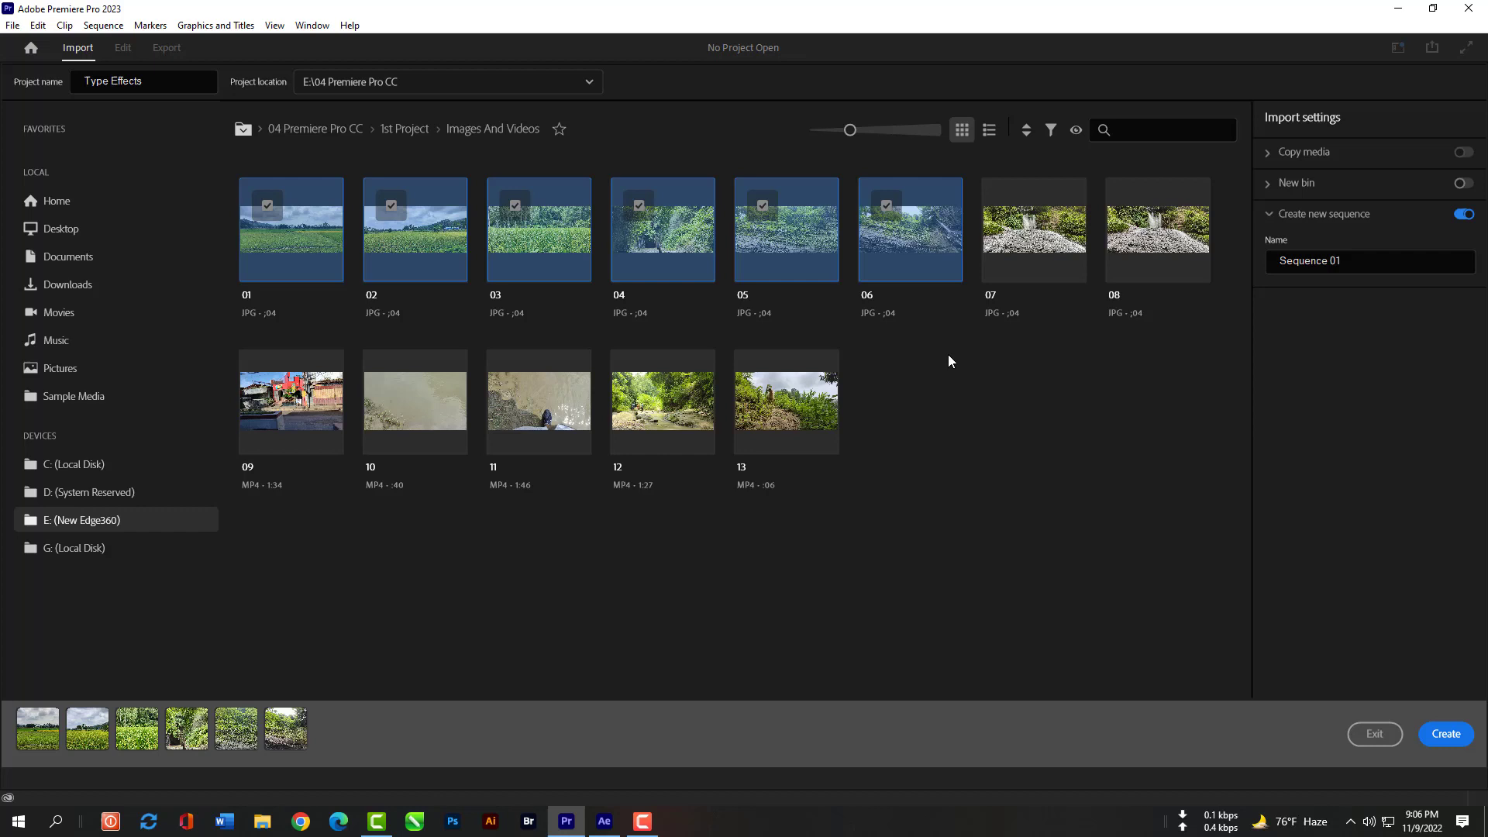
{"action": "left_click", "coordinate": [1073, 216]}
{"action": "left_click", "coordinate": [1148, 214]}
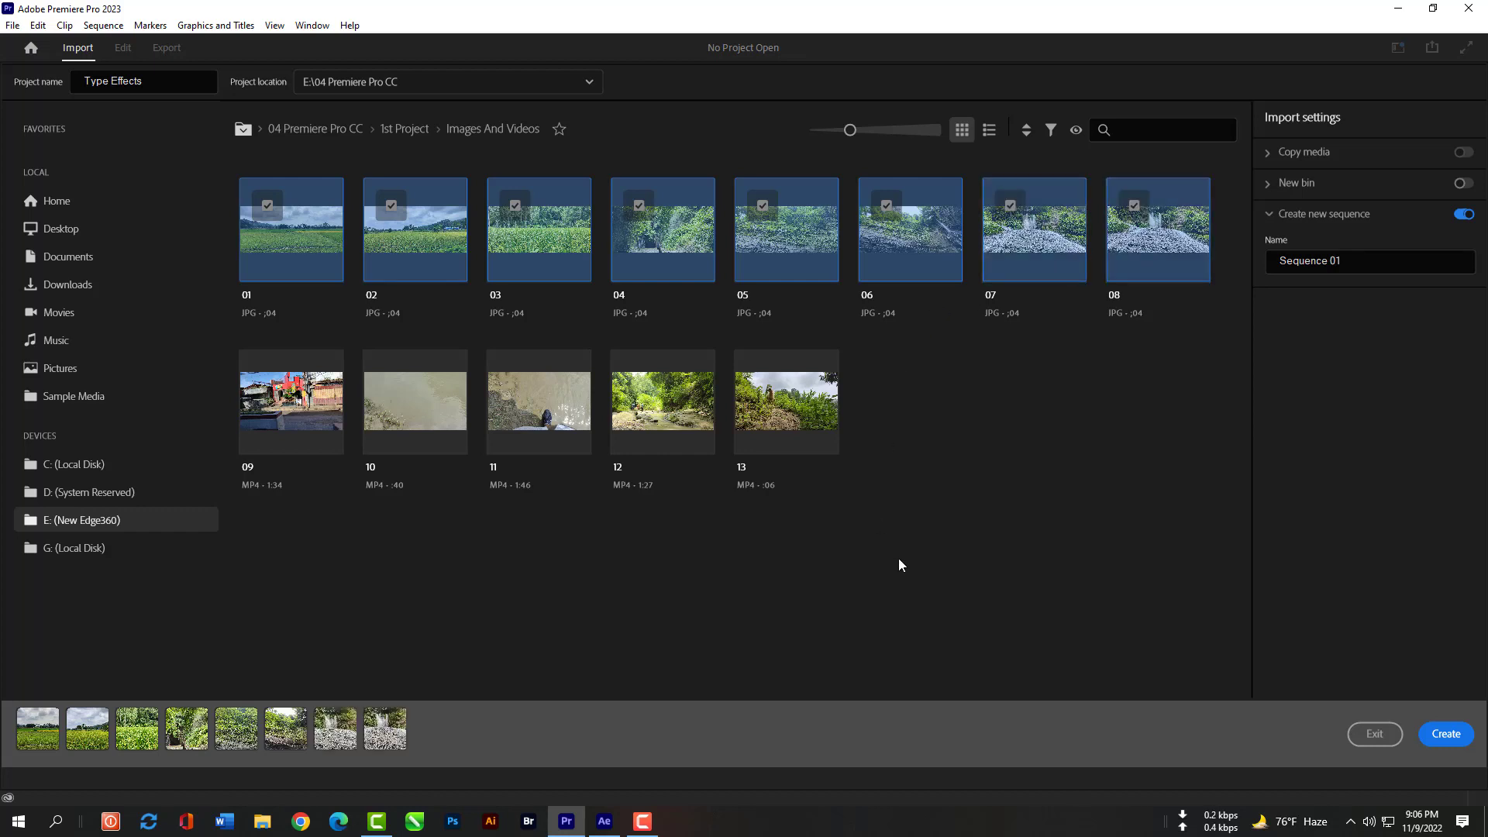
{"action": "left_click", "coordinate": [1439, 731]}
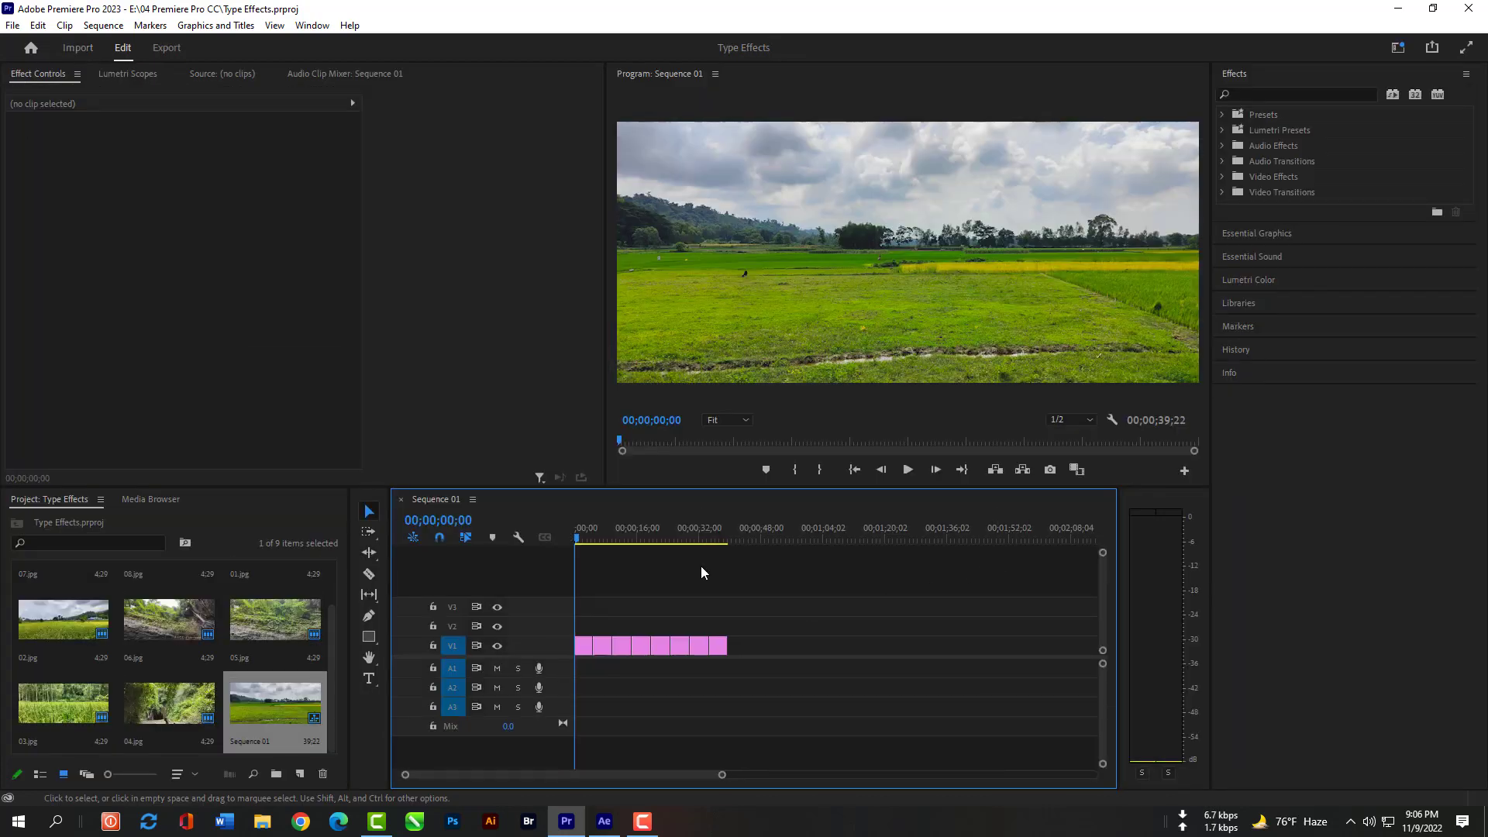
Step: Play Sequence 01 and scrub through its eight photos (00;00;39;22 total)
{"action": "left_click", "coordinate": [907, 470]}
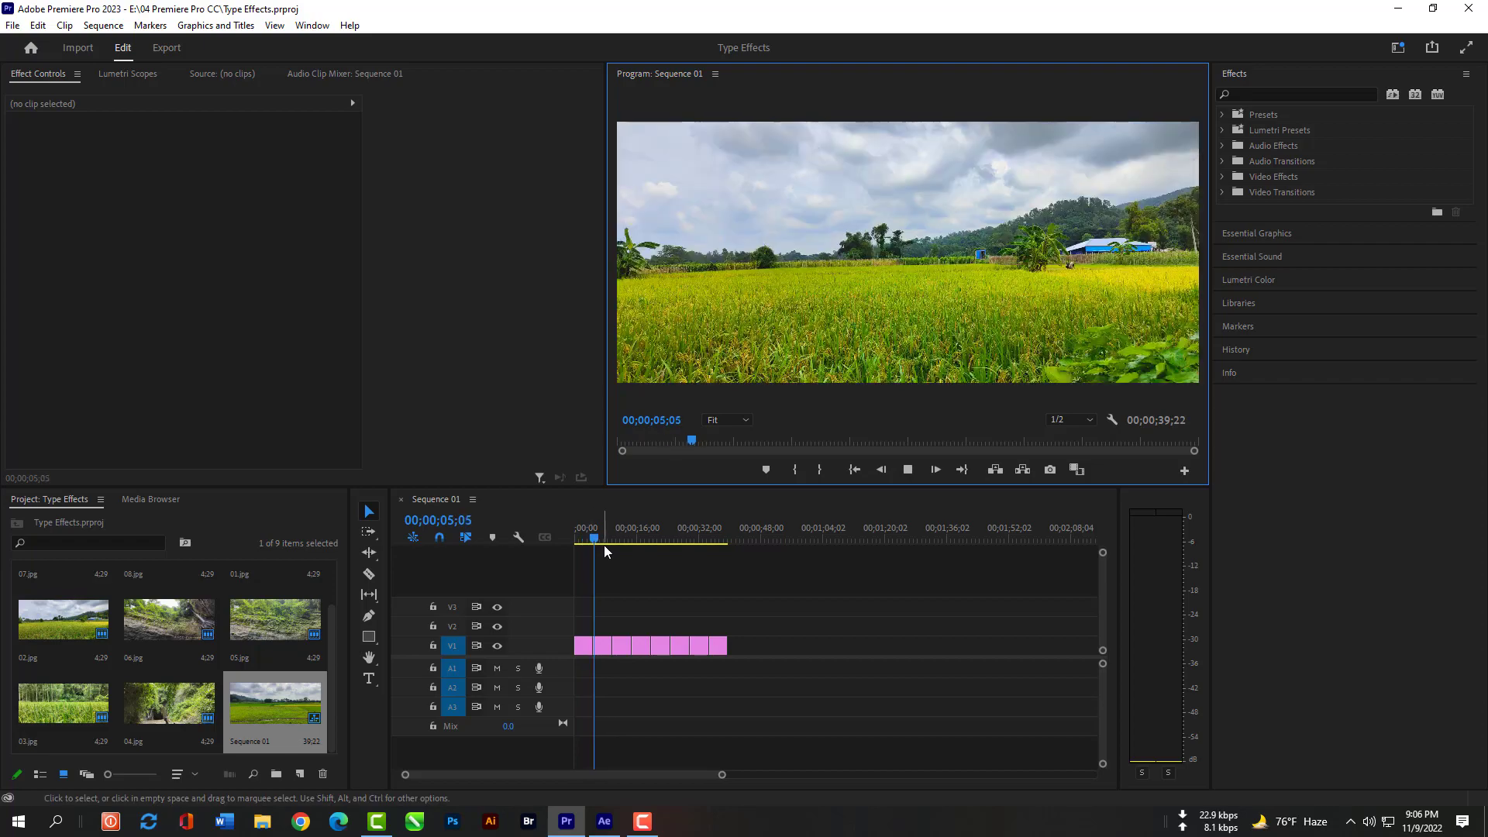
{"action": "mouse_move", "coordinate": [597, 545]}
{"action": "left_mouse_down"}
{"action": "mouse_move", "coordinate": [690, 542]}
{"action": "mouse_move", "coordinate": [578, 546]}
{"action": "mouse_move", "coordinate": [714, 542]}
{"action": "mouse_move", "coordinate": [575, 545]}
{"action": "left_mouse_up"}
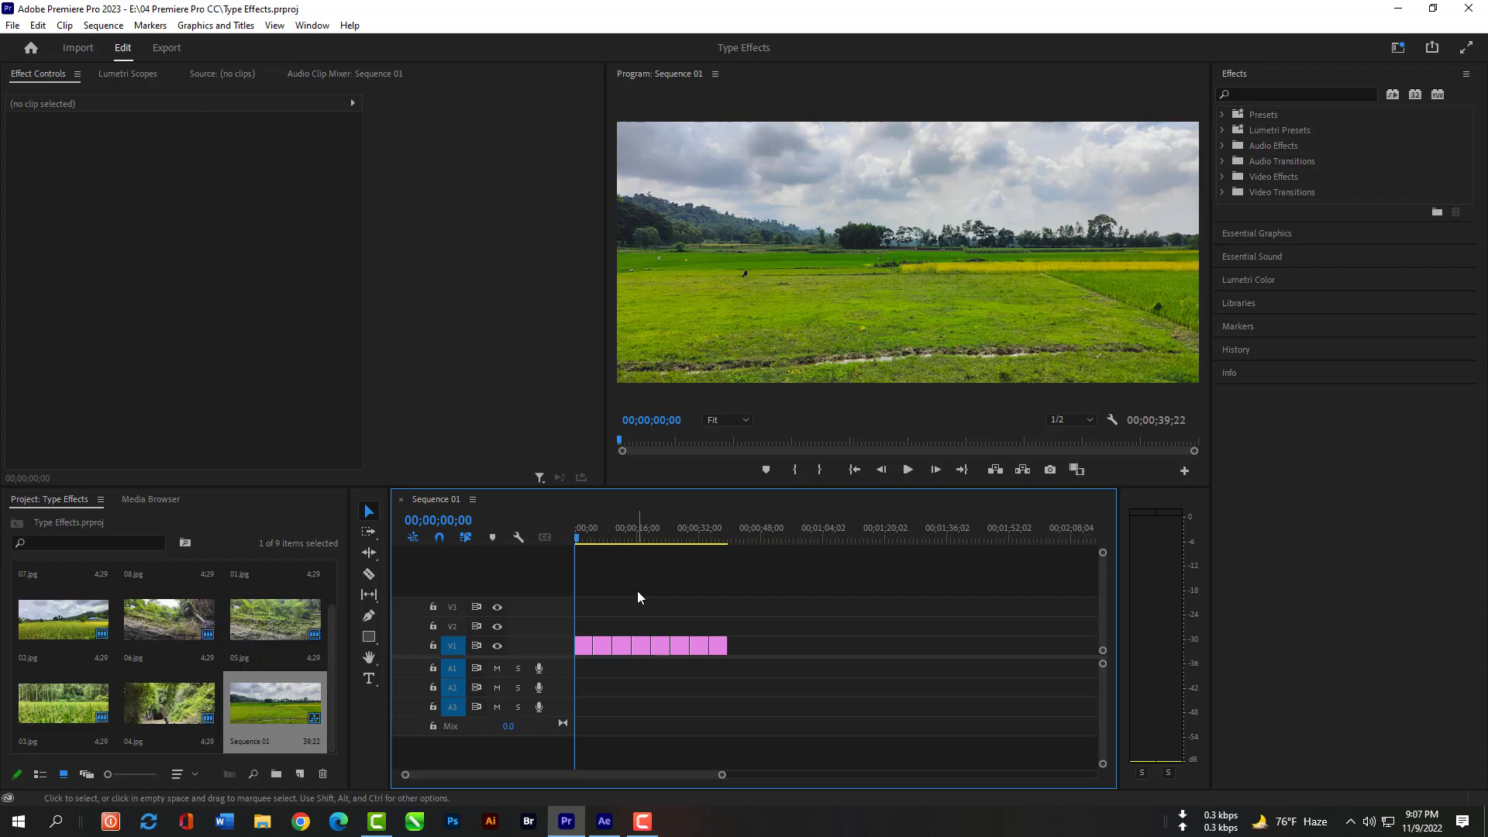
Step: Create a Dynamic Link After Effects comp at 4096×1840, 29.97 fps drop-frame
{"action": "left_click", "coordinate": [11, 28]}
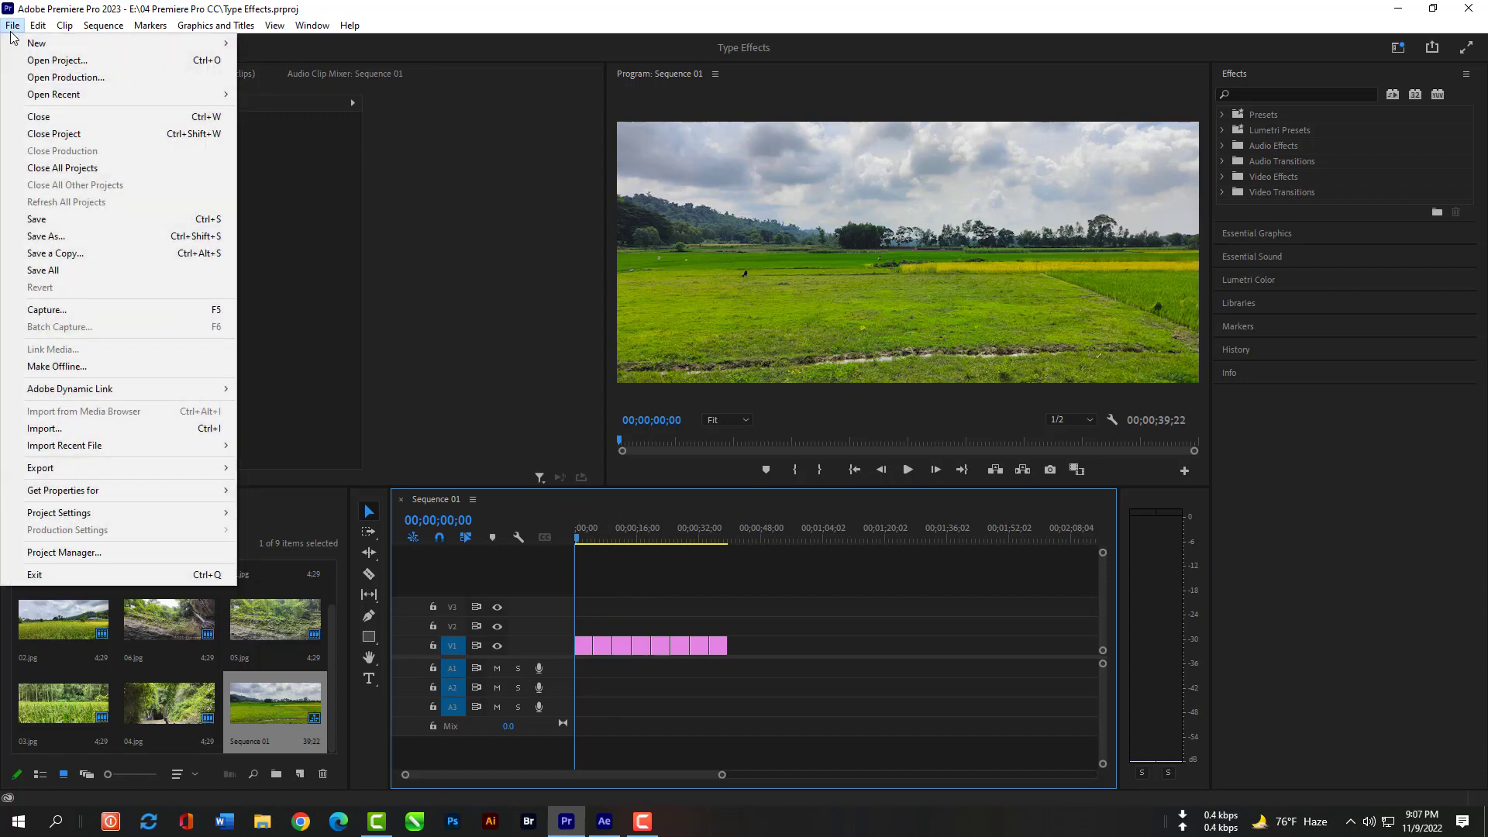
{"action": "mouse_move", "coordinate": [109, 389]}
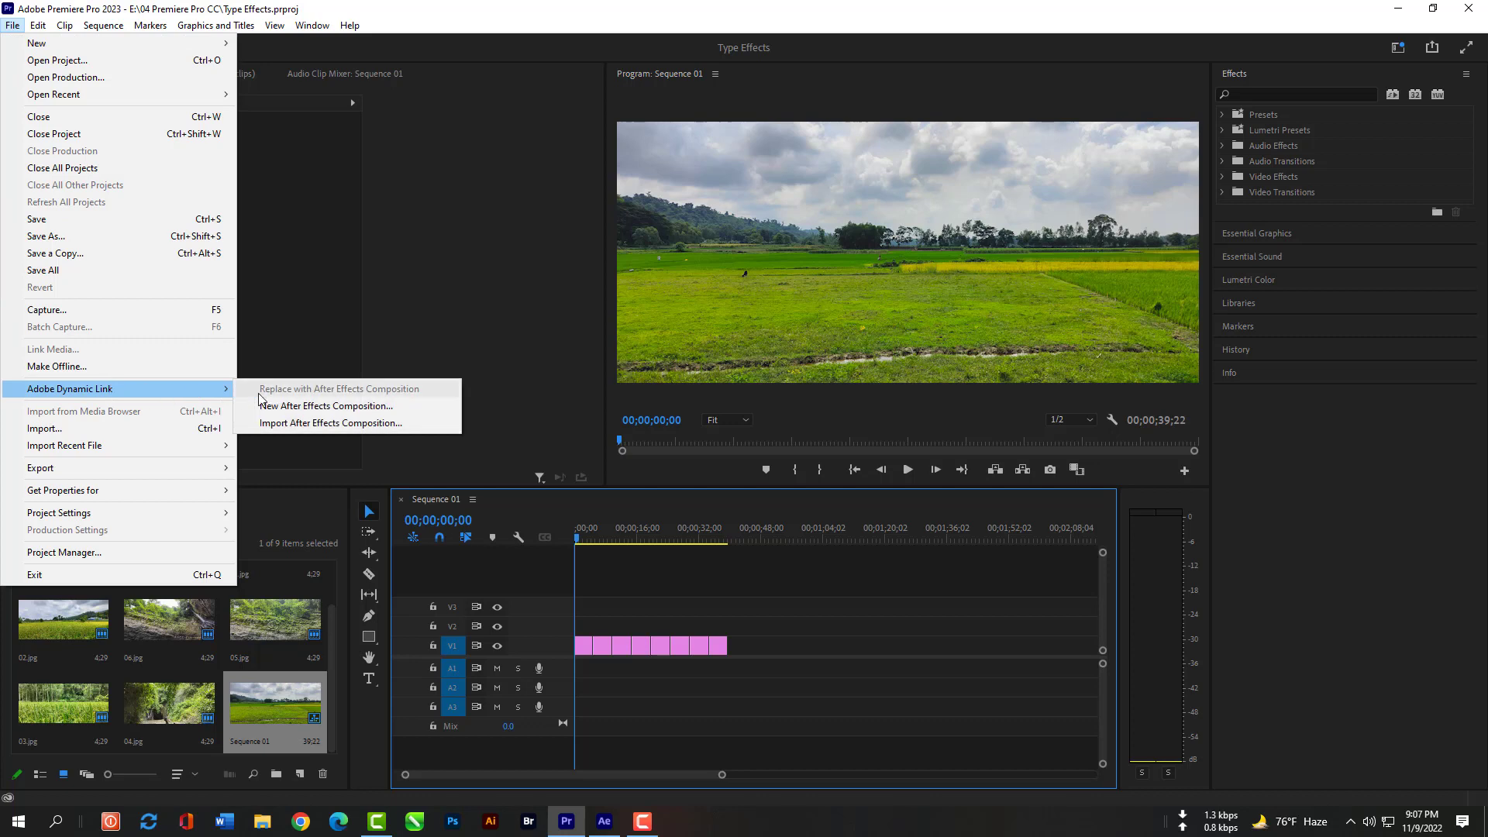
{"action": "left_click", "coordinate": [341, 408]}
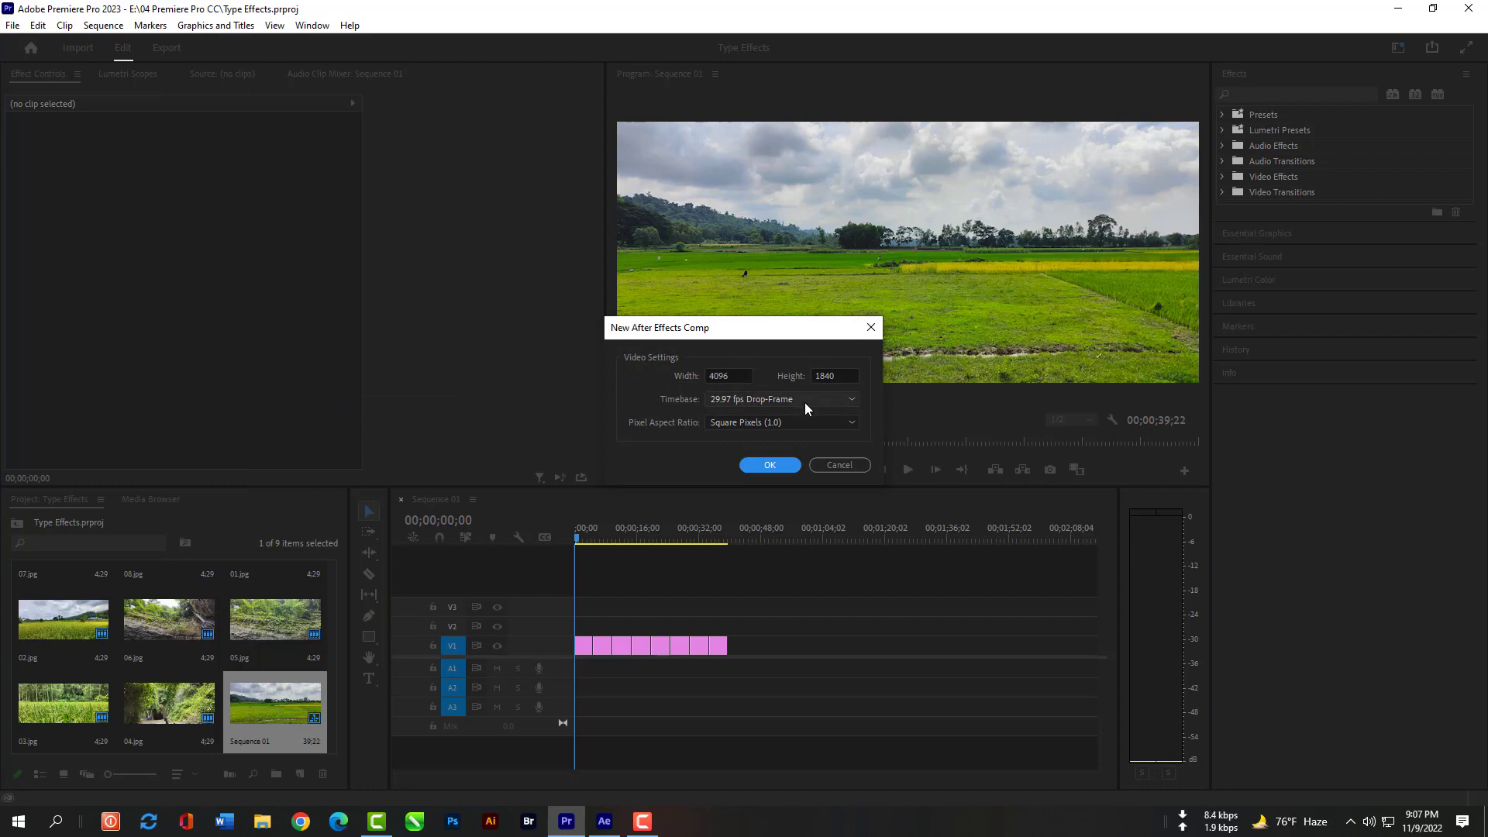
{"action": "left_click", "coordinate": [775, 464]}
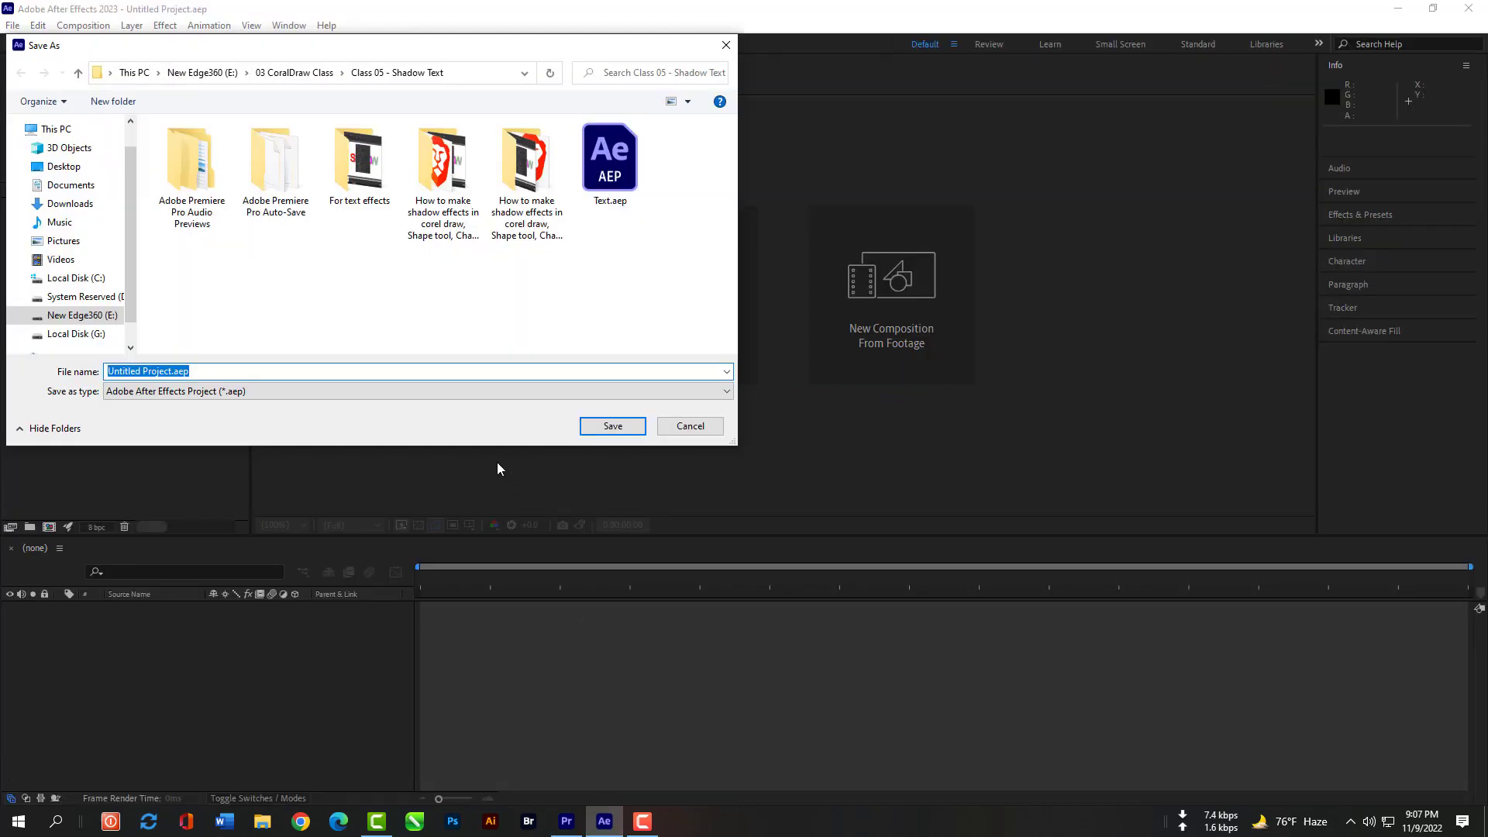
Step: Save the project as Type Effects.aep in E:\04 Premiere Pro CC\Class 02 - Type Effects
{"action": "left_click", "coordinate": [108, 318]}
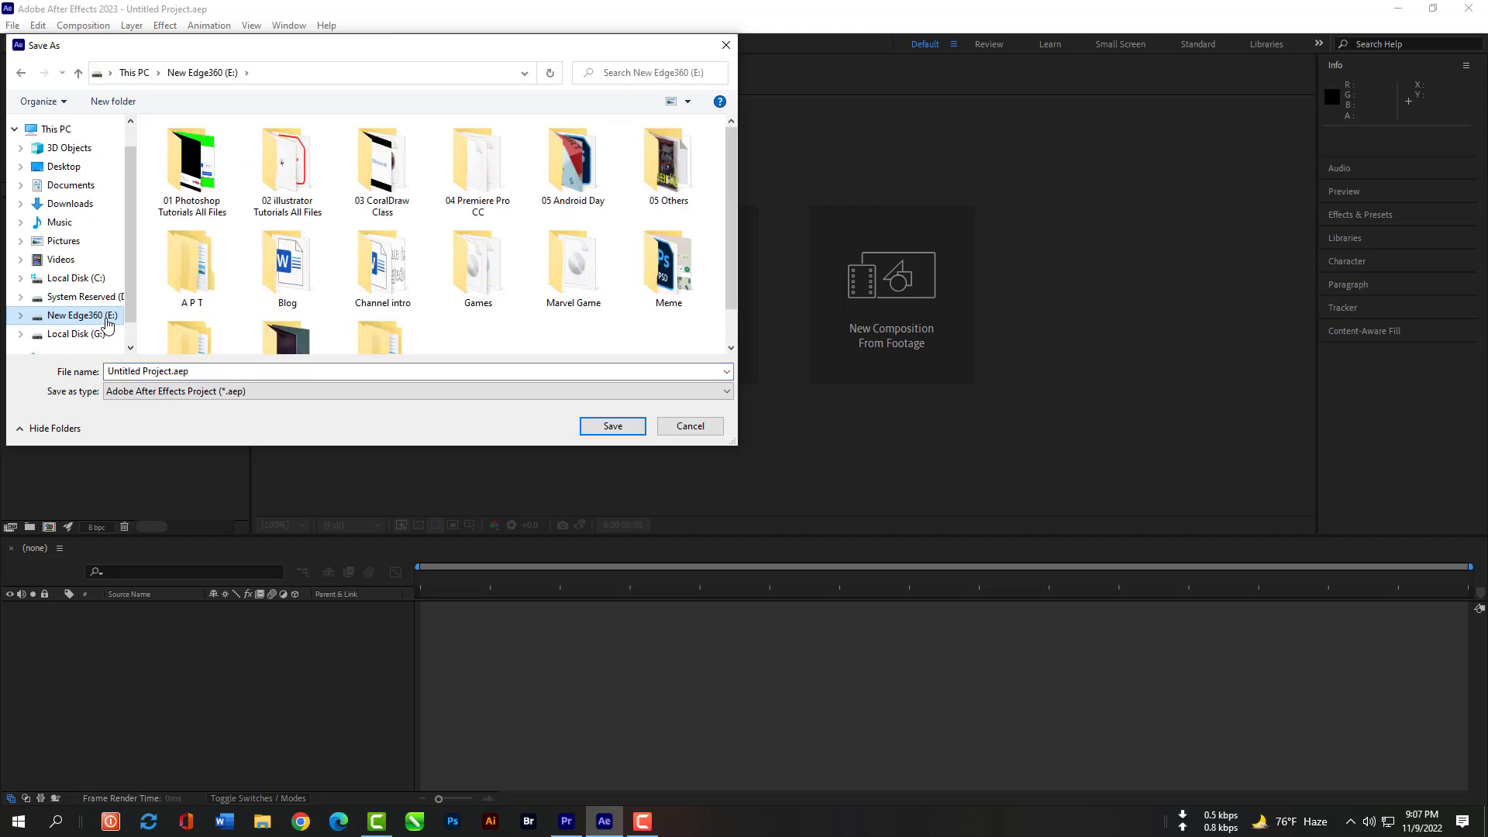
{"action": "double_click", "coordinate": [467, 204]}
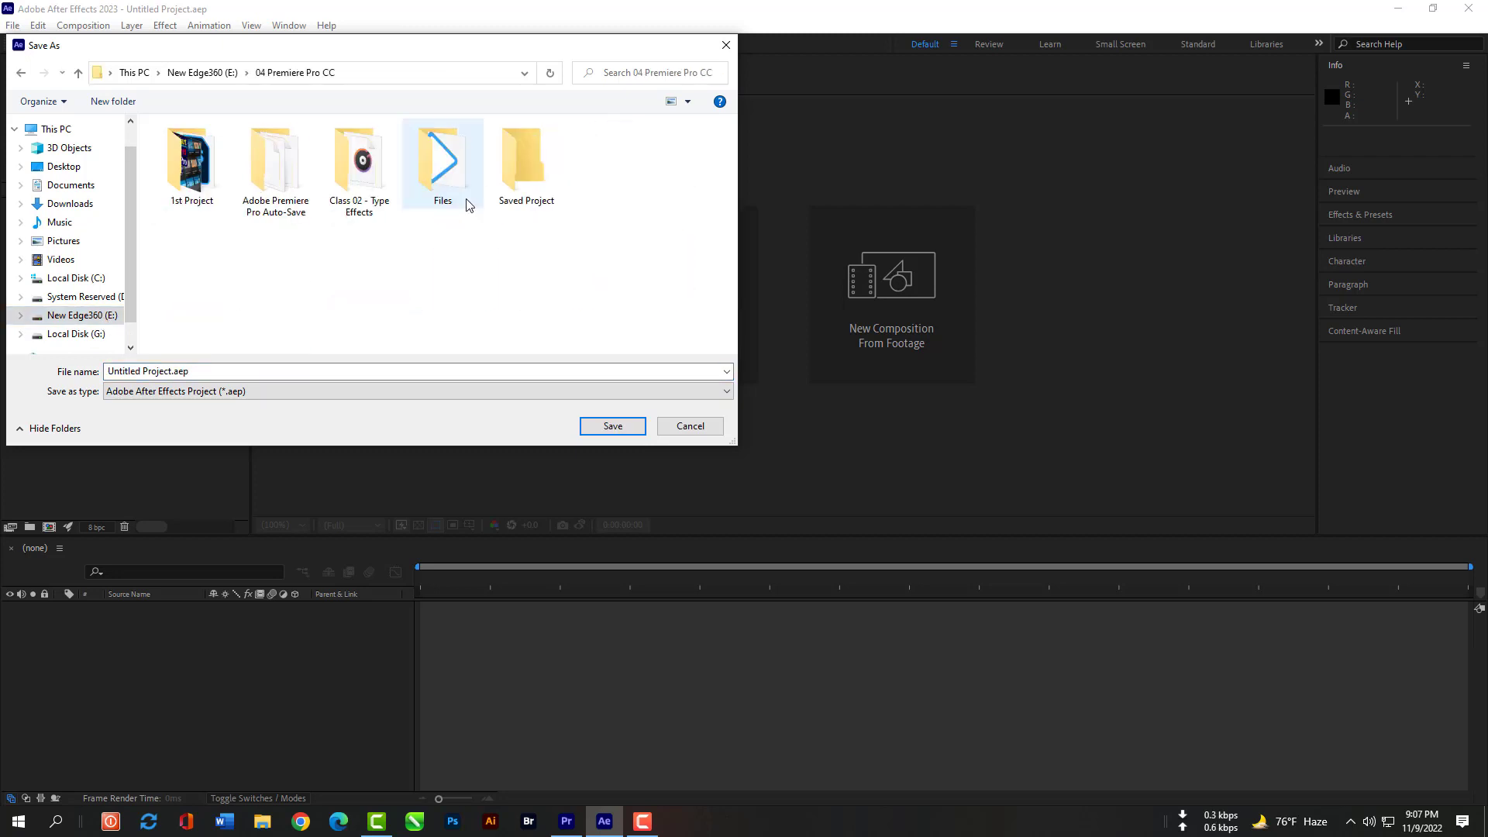
{"action": "double_click", "coordinate": [358, 186]}
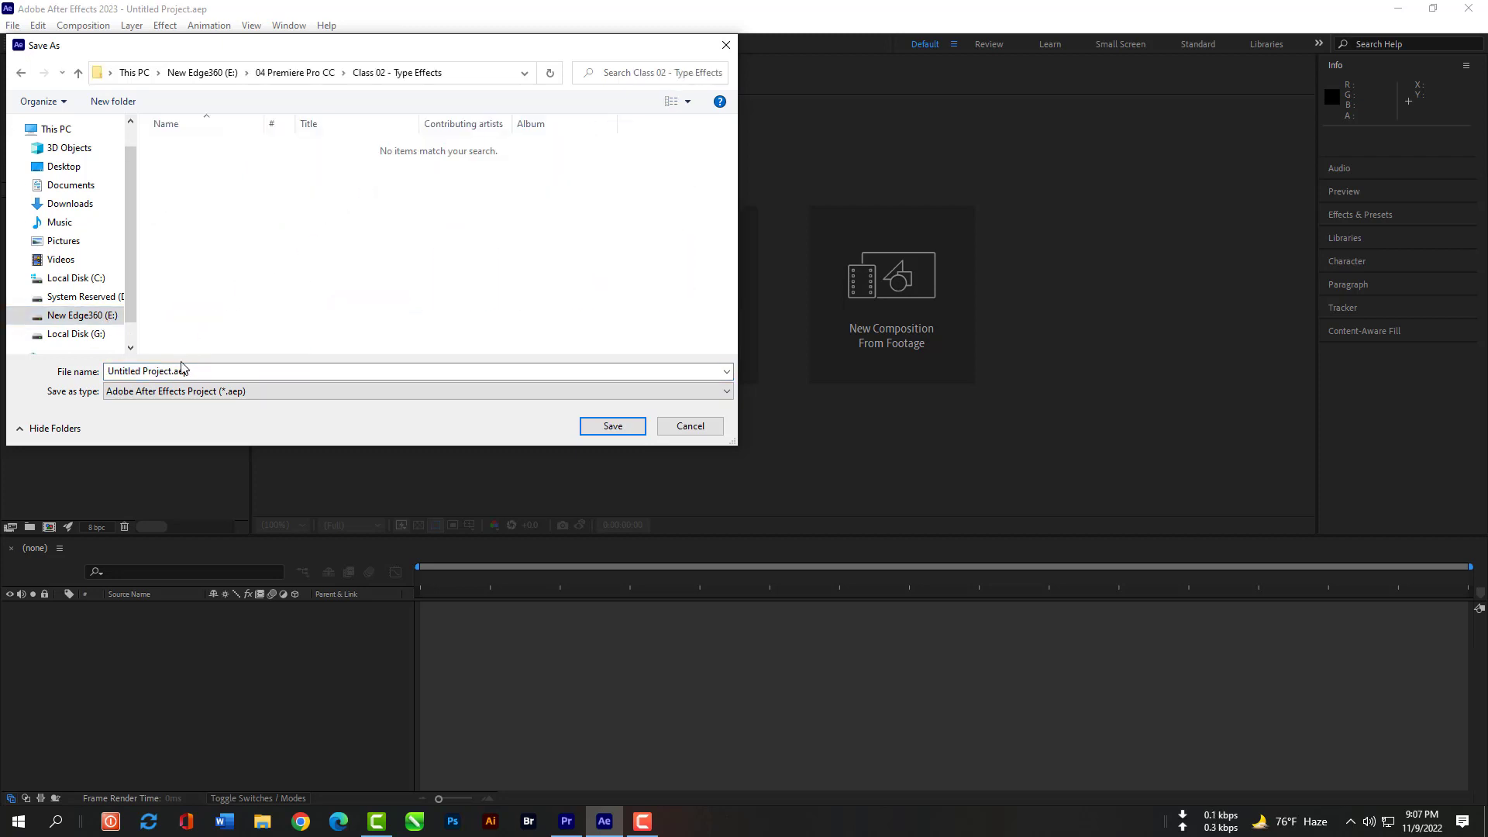
{"action": "left_click", "coordinate": [200, 373]}
{"action": "double_click", "coordinate": [201, 373]}
{"action": "type", "text": "Type Effects"}
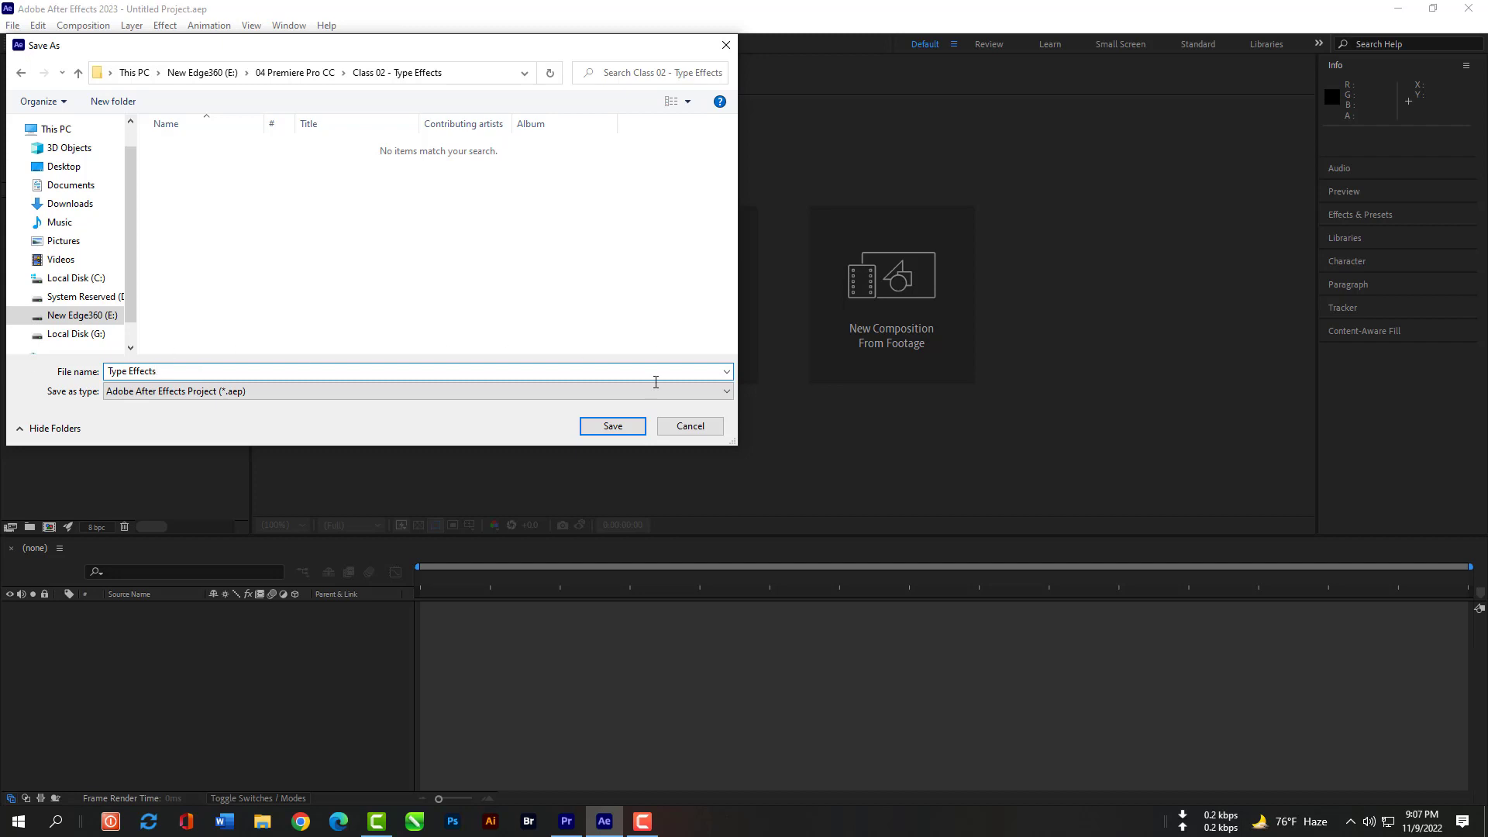
{"action": "left_click", "coordinate": [632, 426]}
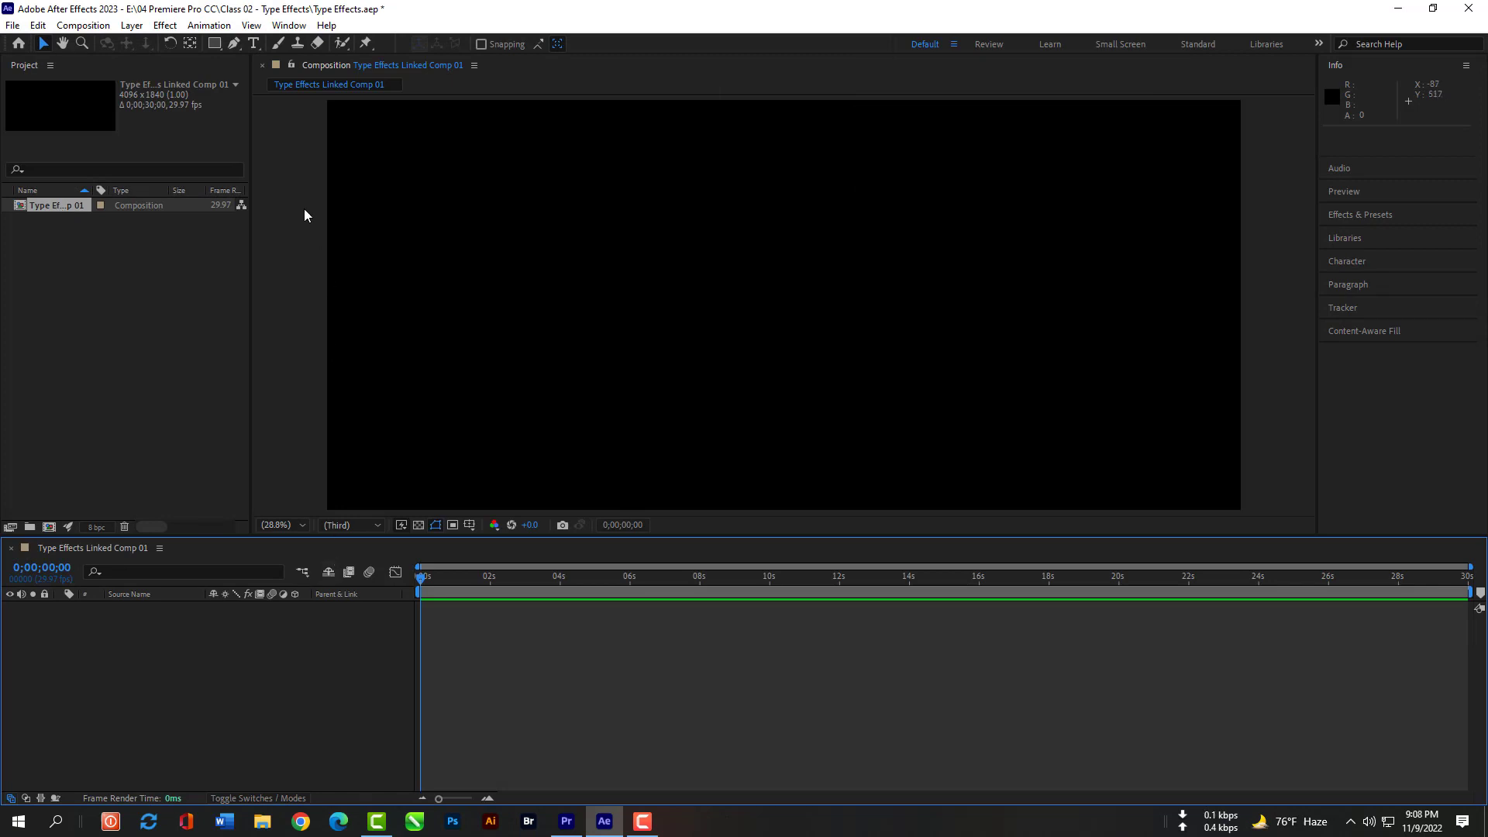
Step: Type 'Bangladesh' as a new text layer in the comp's lower-left corner
{"action": "left_click", "coordinate": [253, 43]}
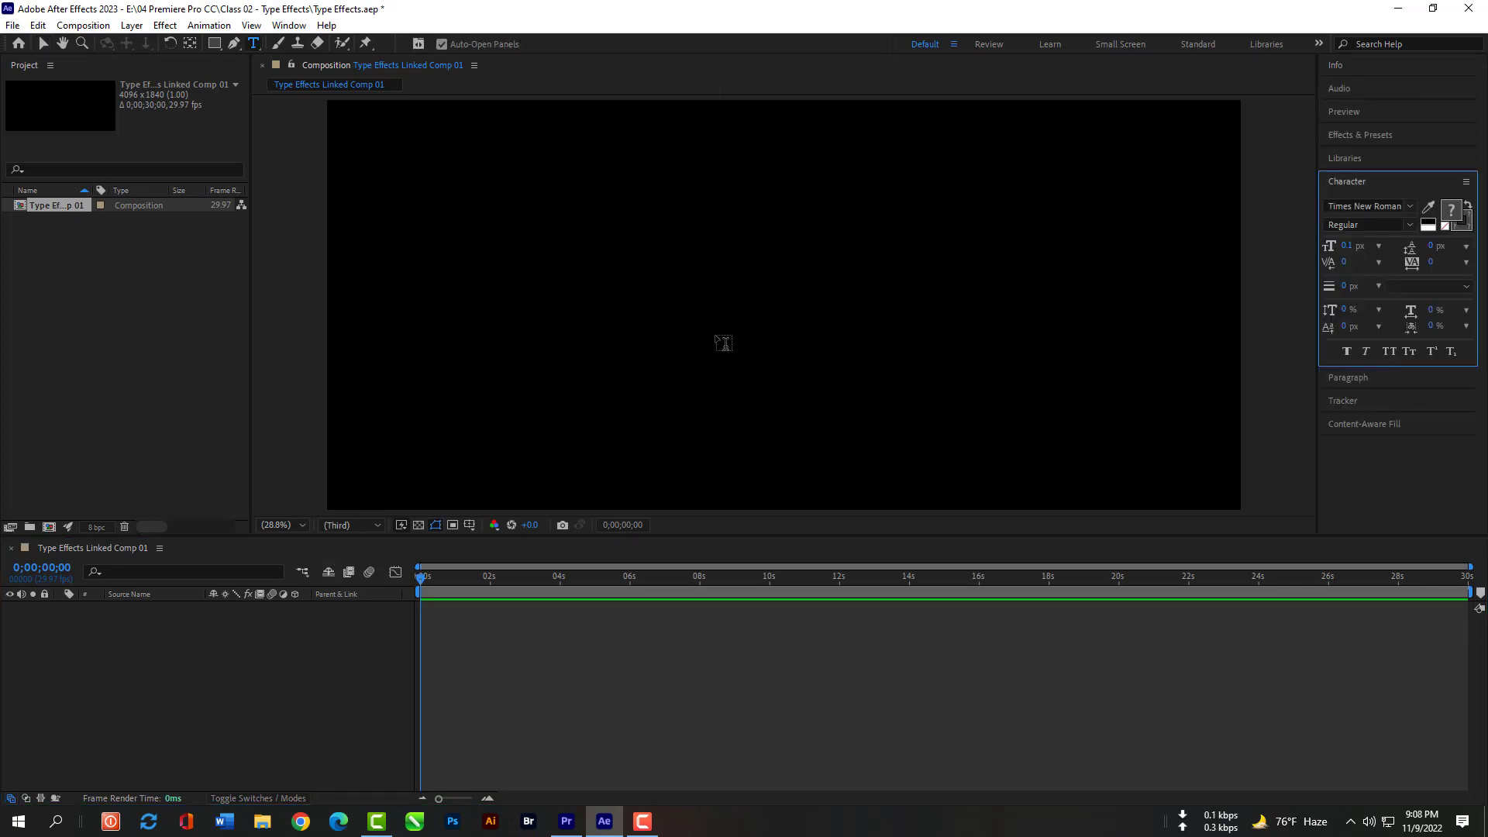
{"action": "left_click", "coordinate": [393, 468]}
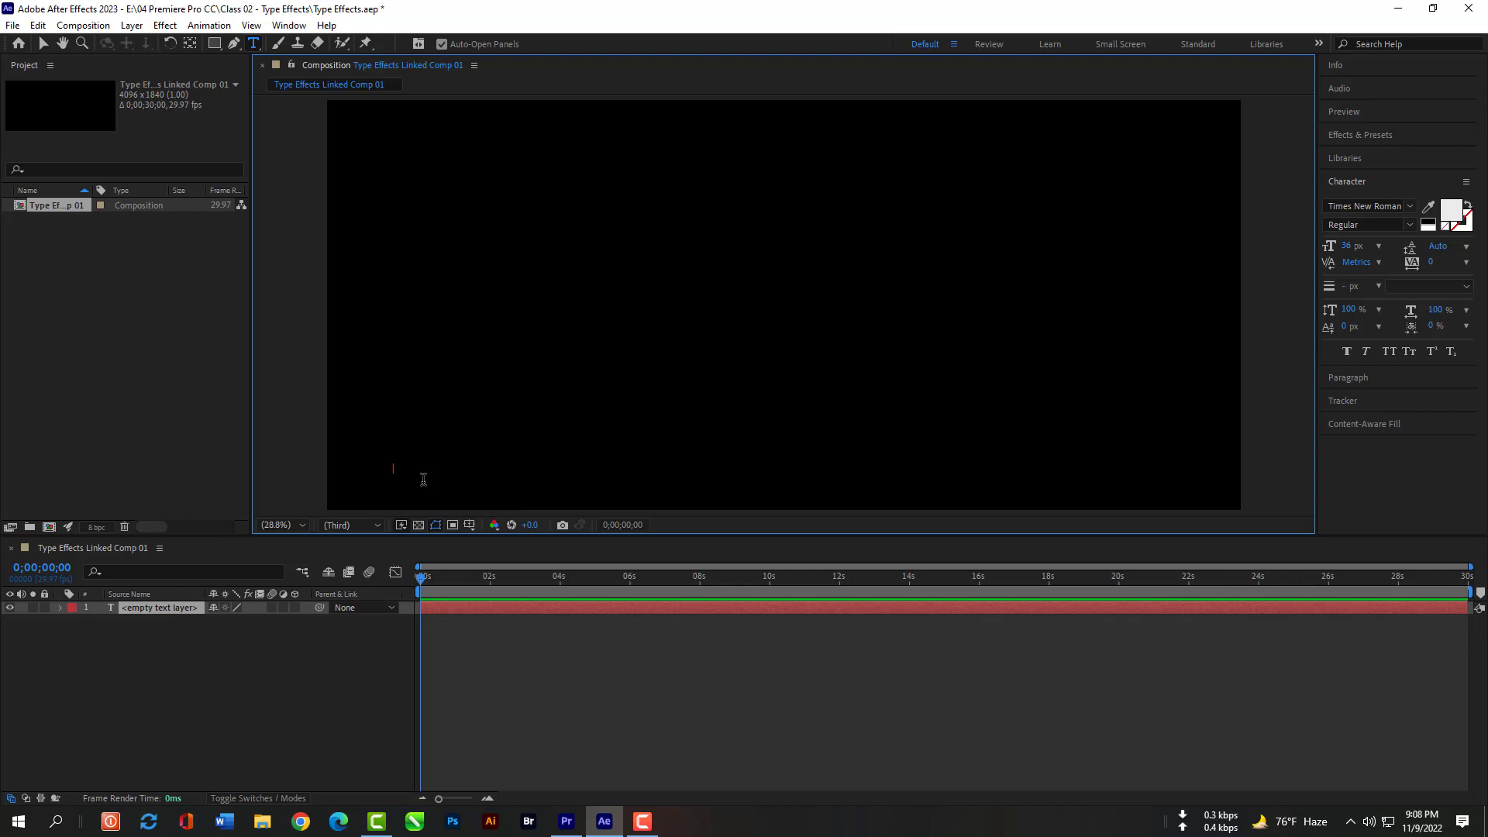
{"action": "type", "text": "Bangladesh"}
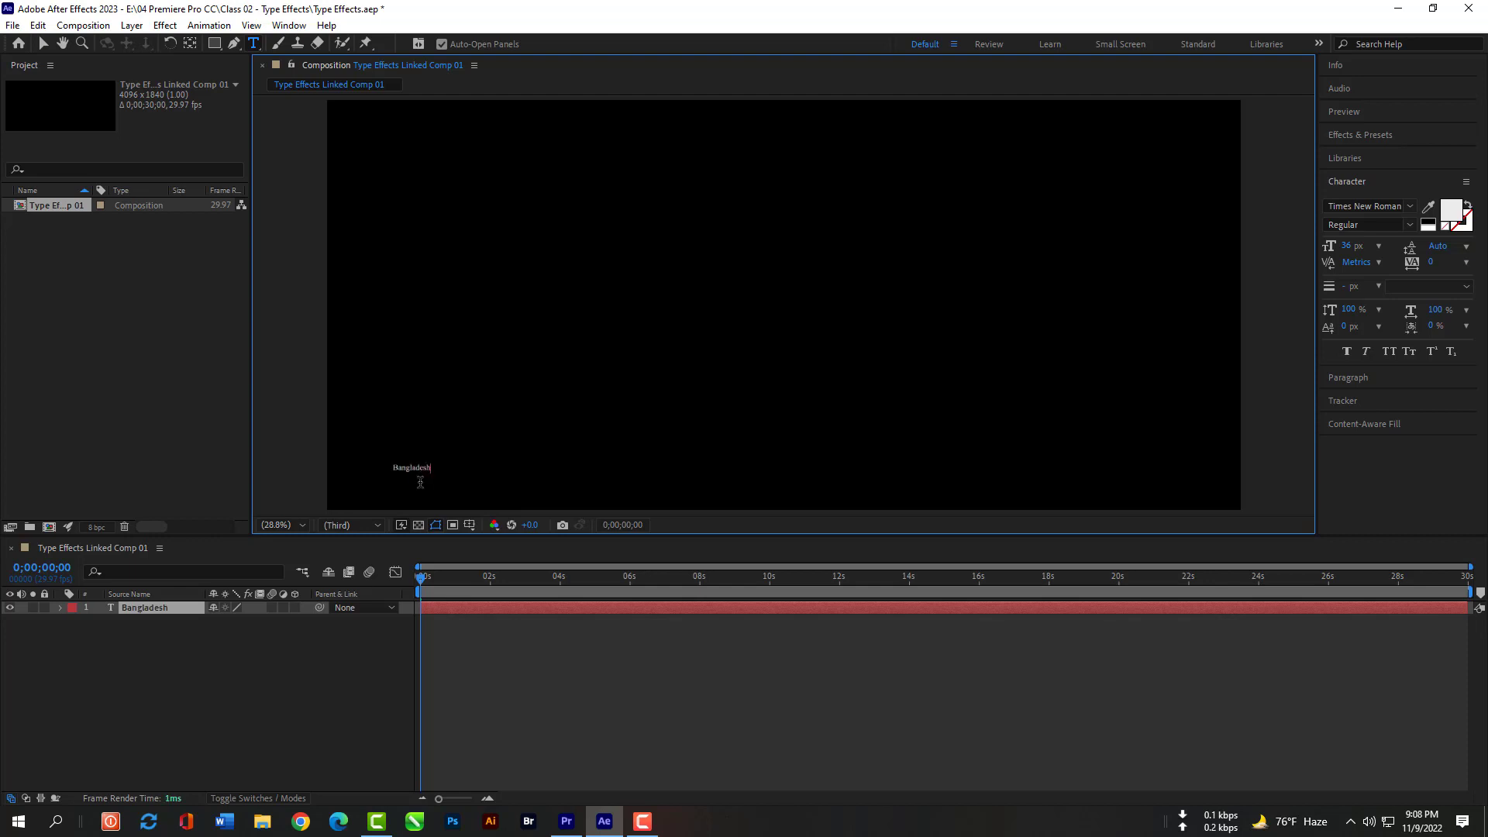
Step: Set the Bangladesh text size to 100 px
{"action": "left_click_drag", "start_coordinate": [441, 467], "coordinate": [388, 464]}
{"action": "left_click", "coordinate": [1346, 247]}
{"action": "left_click_drag", "start_coordinate": [1346, 246], "coordinate": [1359, 281]}
{"action": "left_click", "coordinate": [1352, 247]}
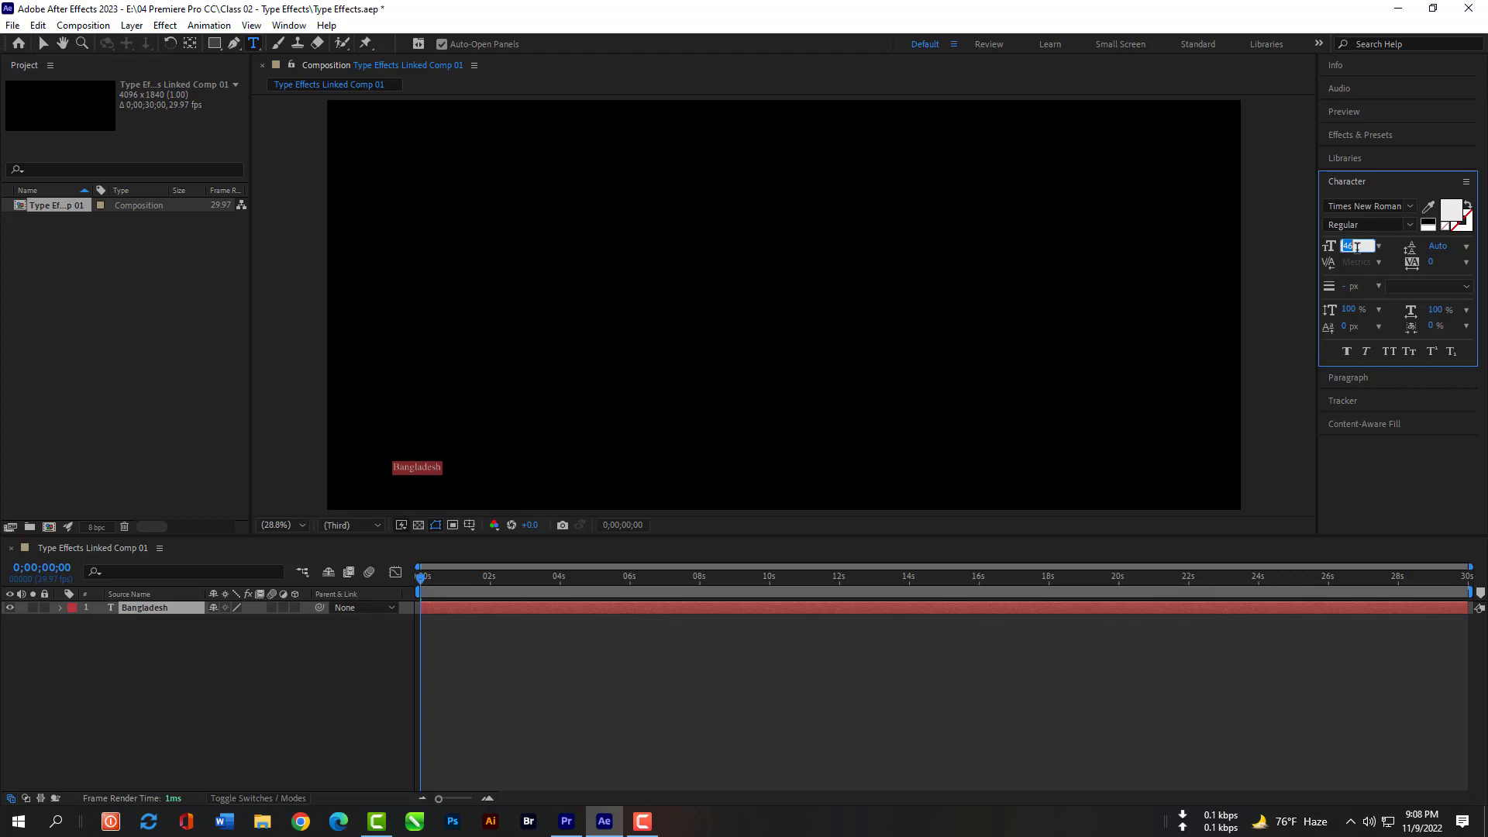
{"action": "type", "text": "100"}
{"action": "key", "text": "Return"}
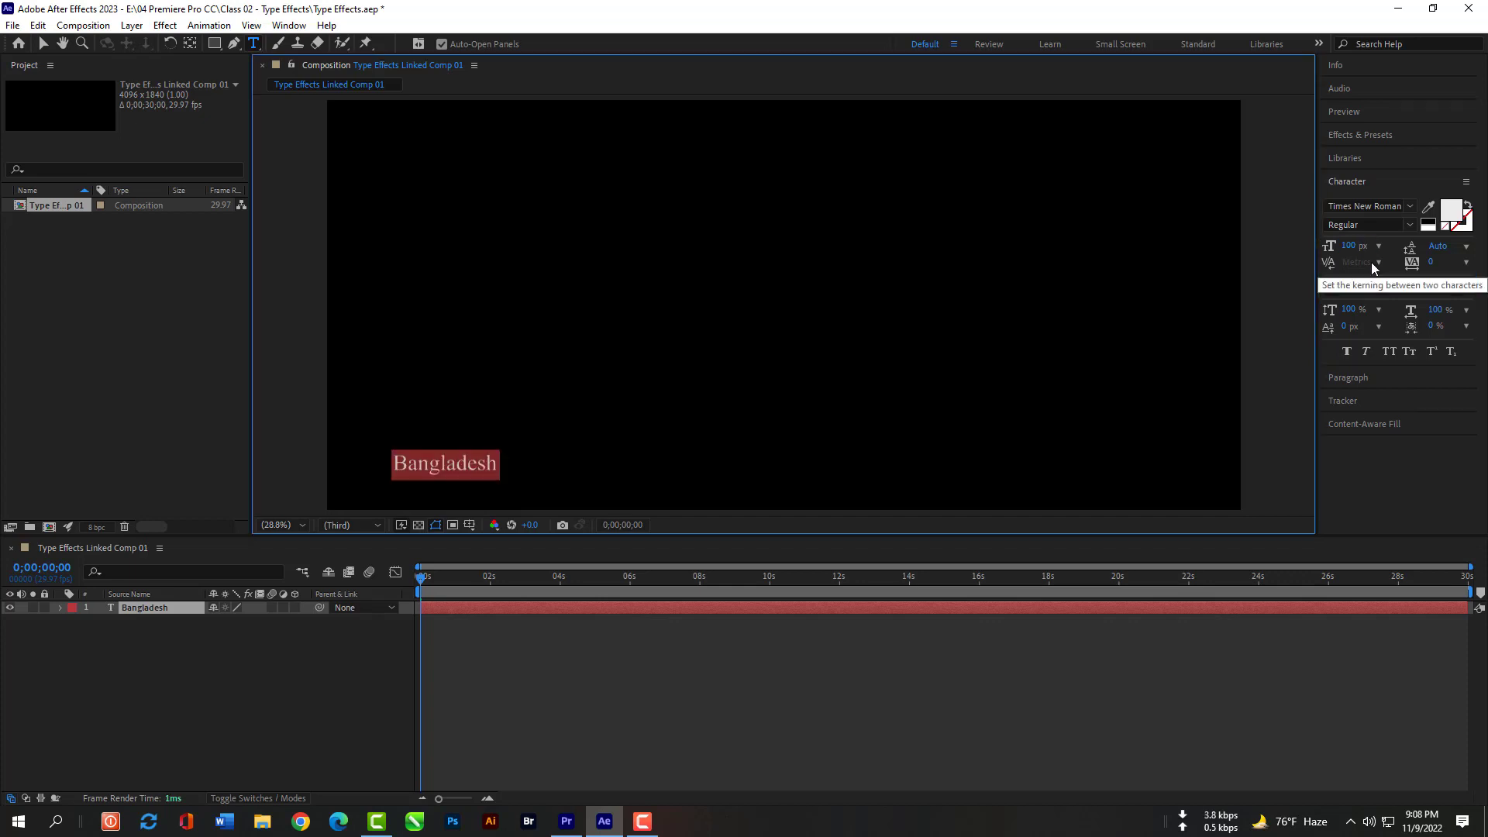
Step: Try TonnyBanglaMJ and Tw Cen MT Condensed, then set BrowalliaUPC and commit the text
{"action": "left_click", "coordinate": [1407, 207]}
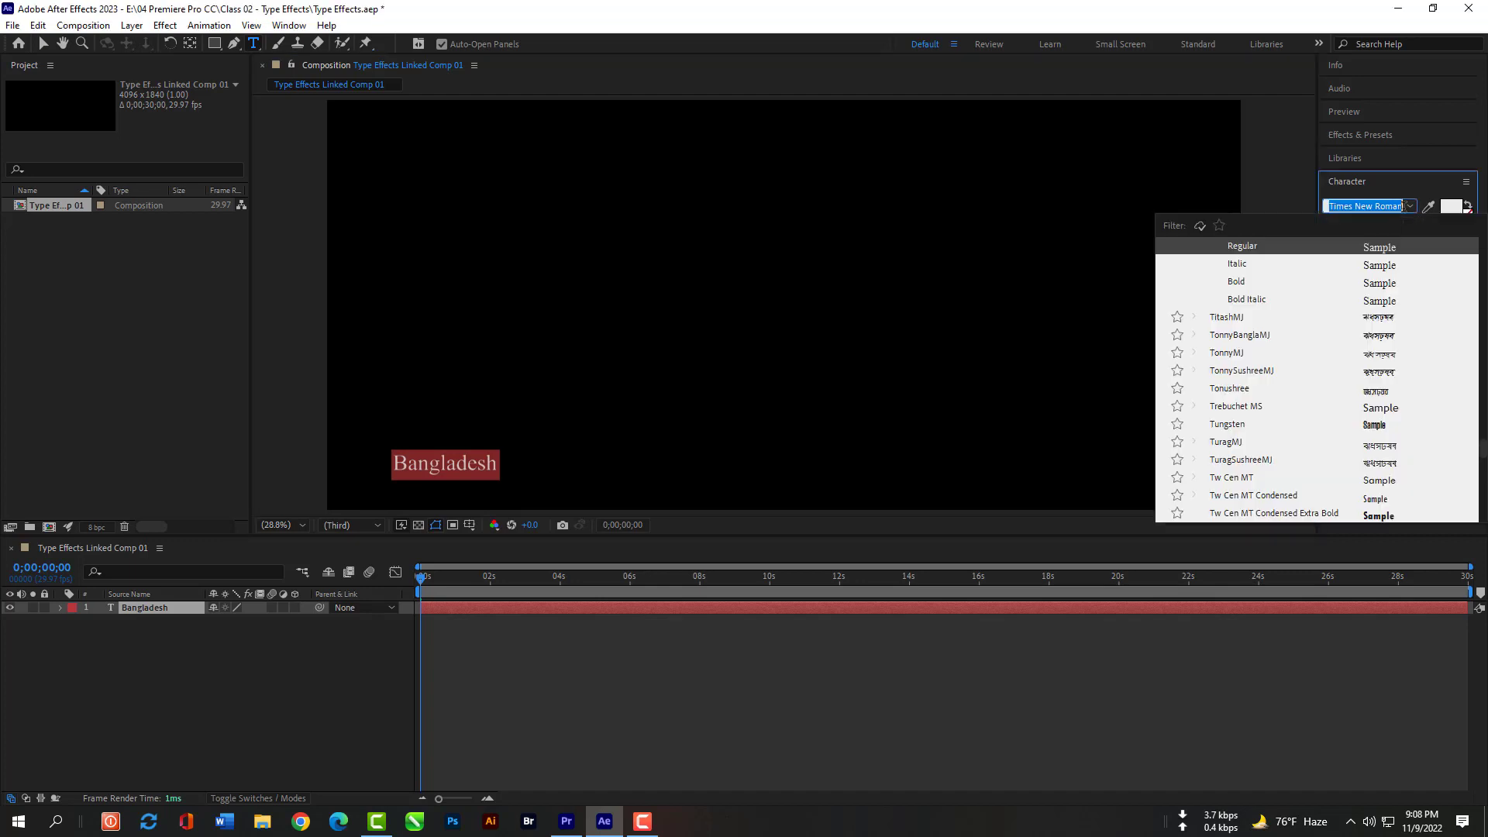
{"action": "left_click", "coordinate": [1262, 338]}
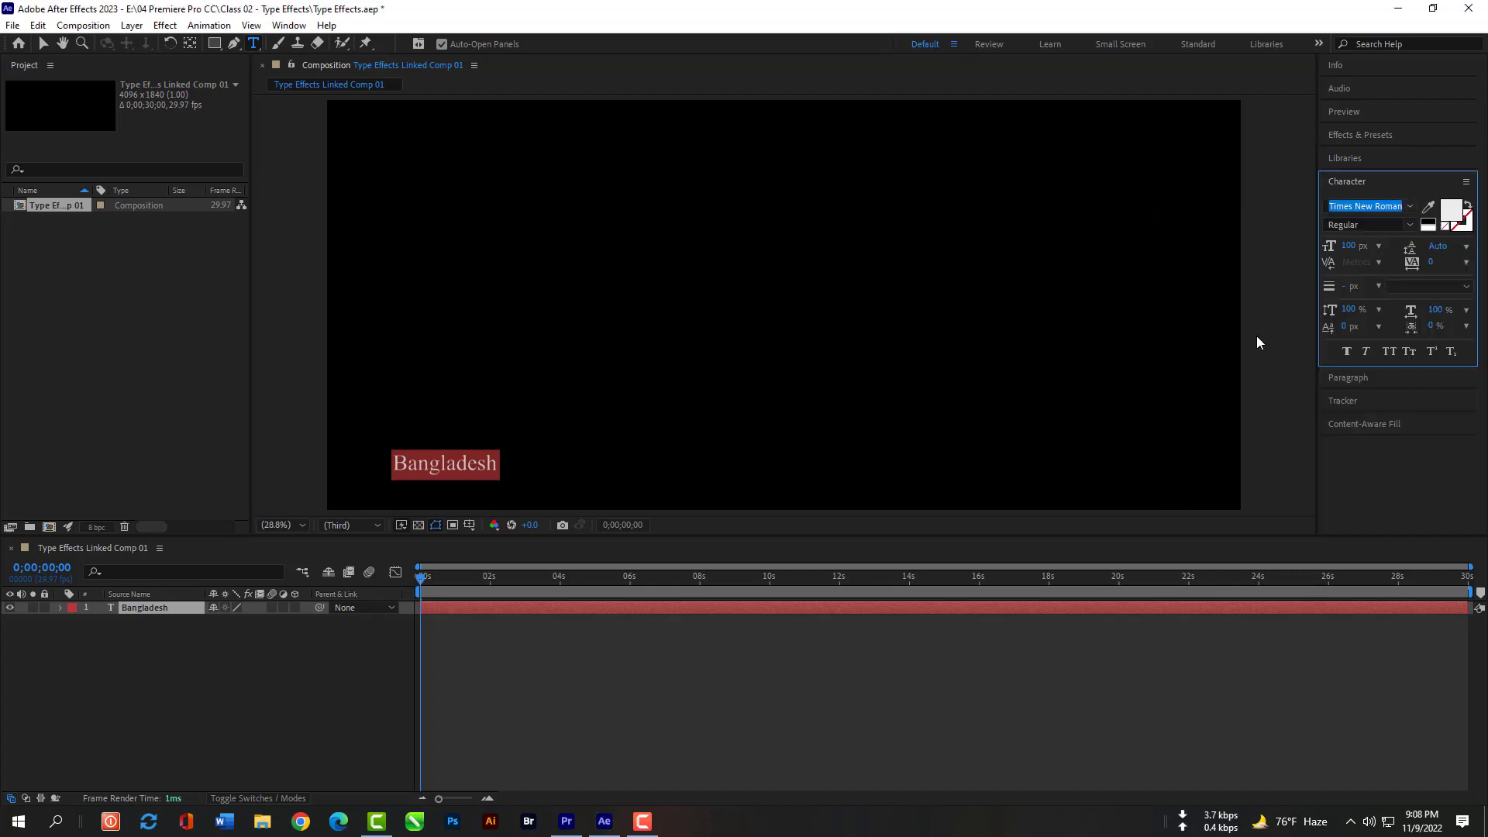
{"action": "left_click", "coordinate": [1410, 207]}
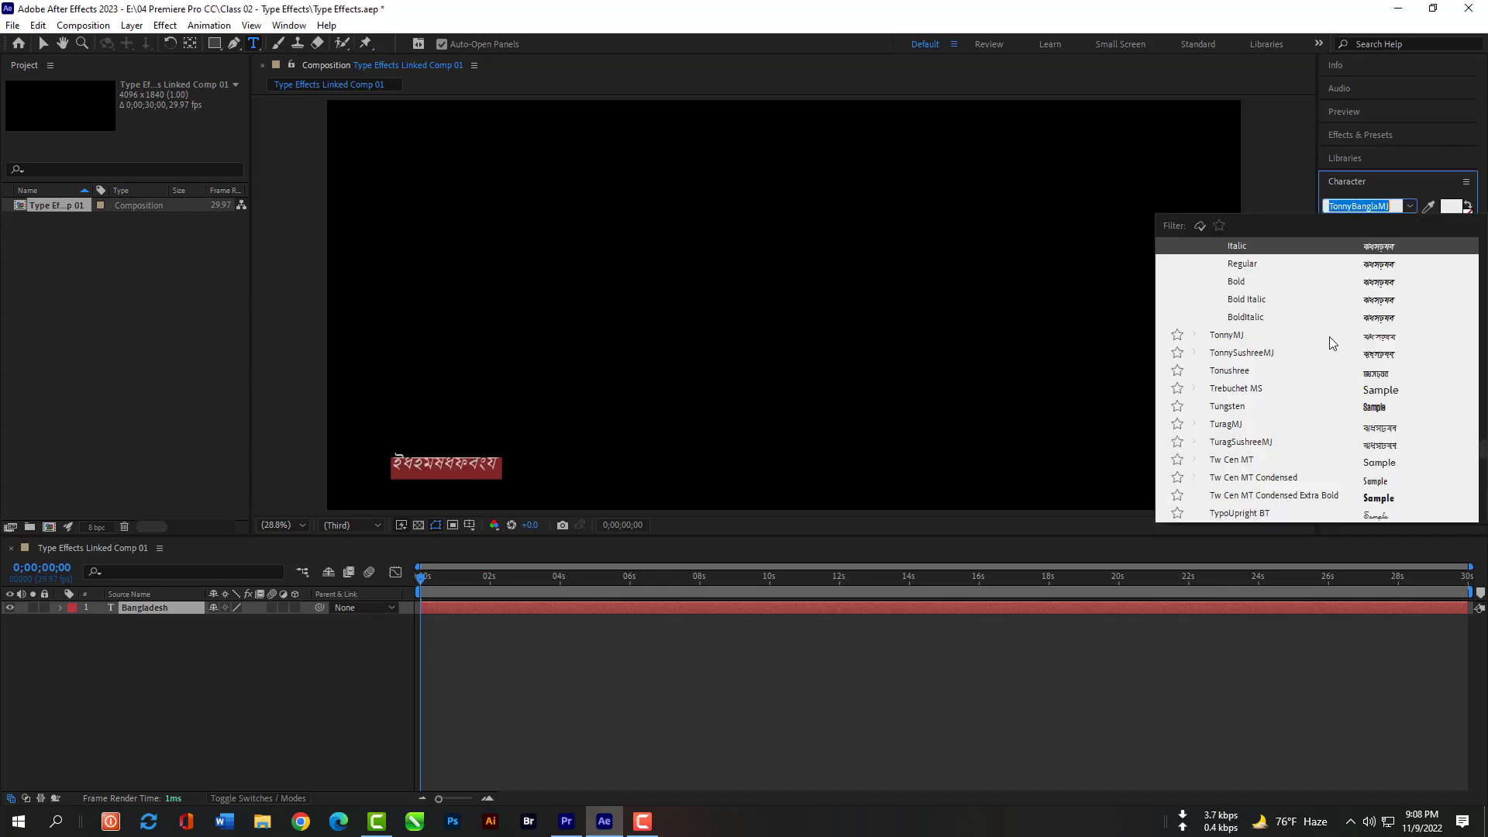
{"action": "left_click", "coordinate": [1287, 496]}
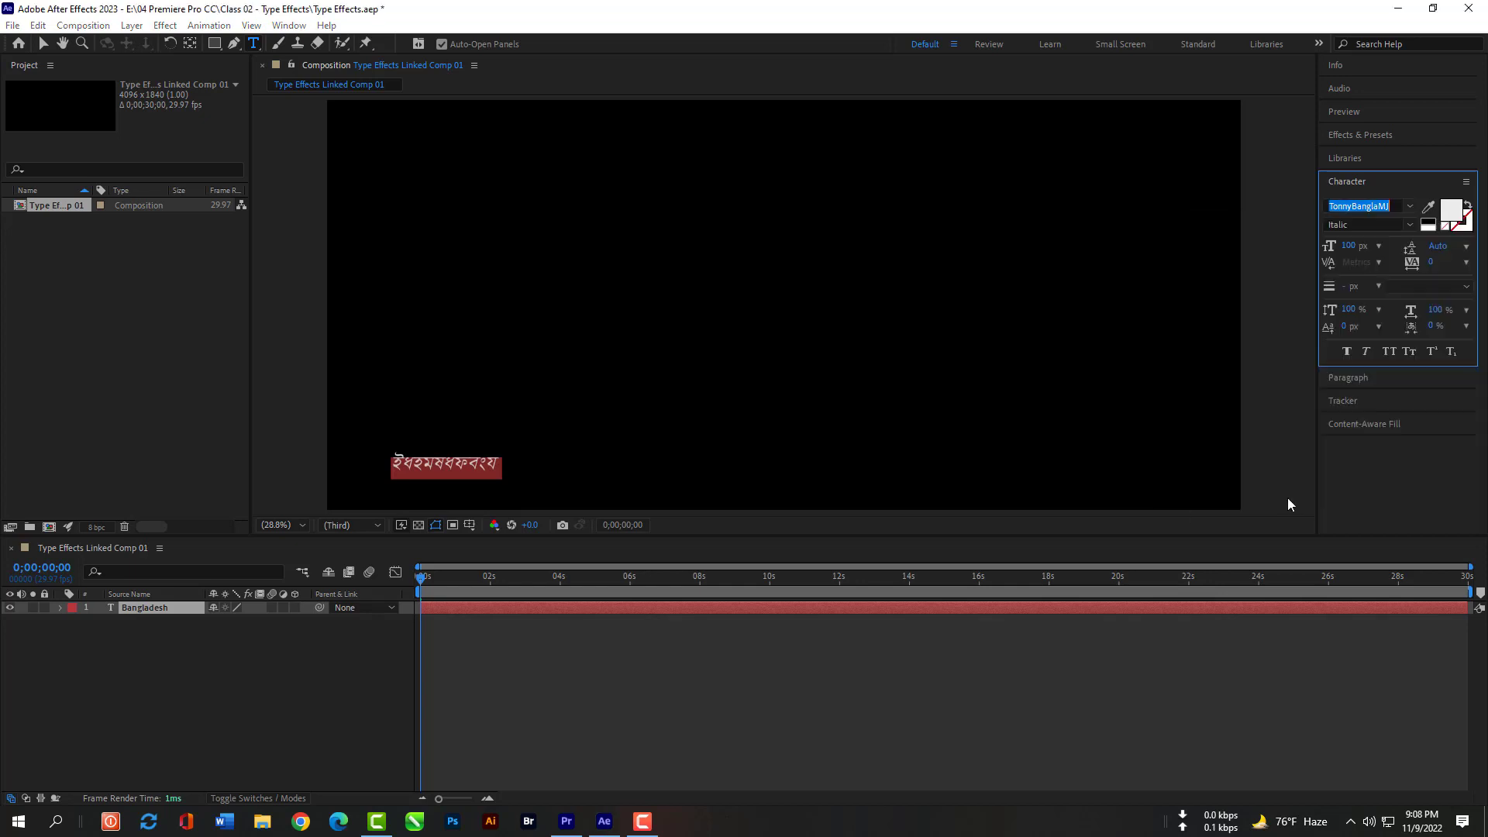
{"action": "left_click", "coordinate": [1409, 226]}
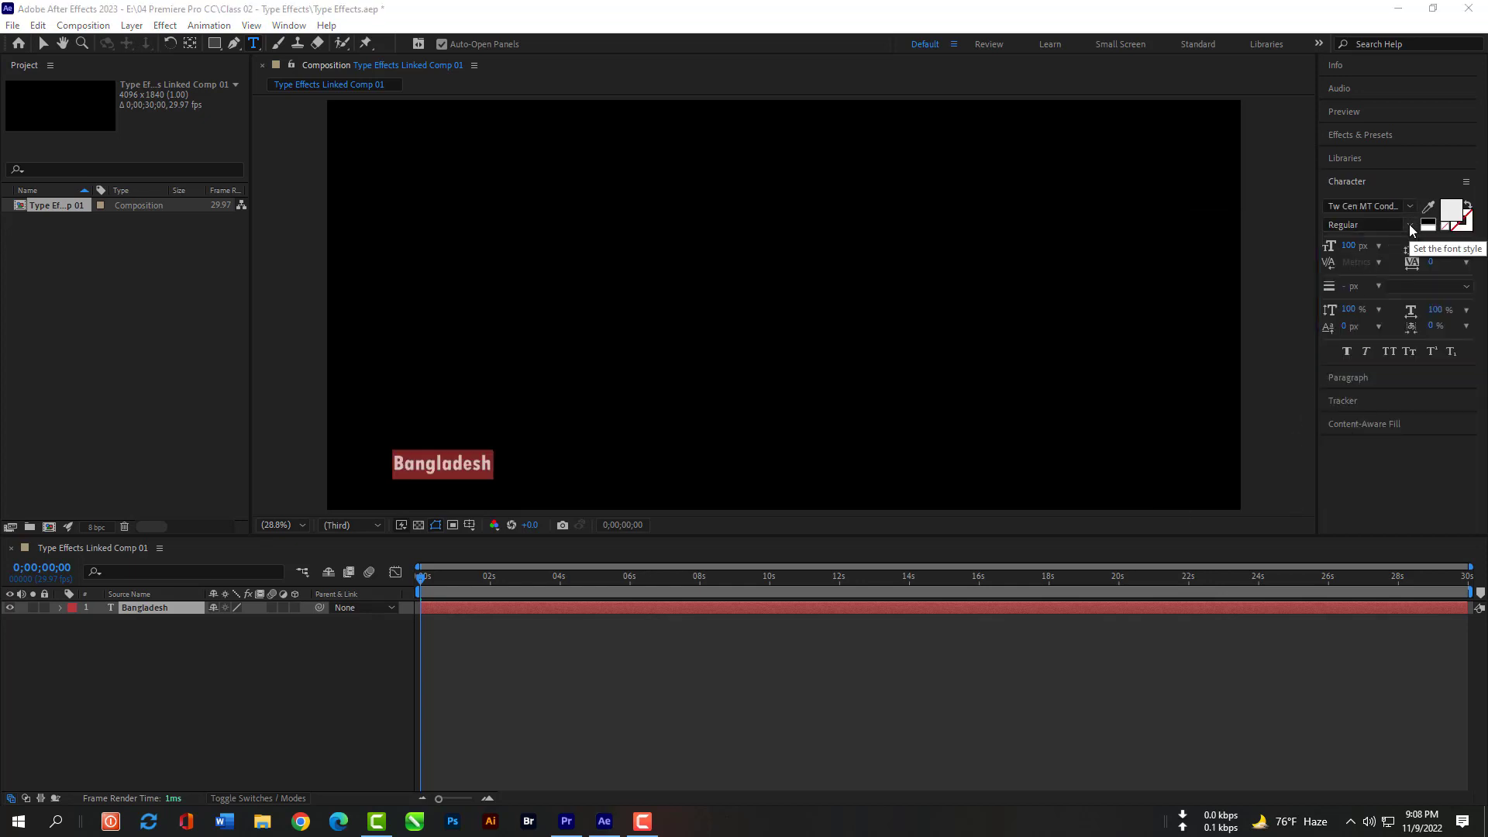
{"action": "left_click", "coordinate": [1409, 207]}
{"action": "scroll", "coordinate": [1280, 437], "scroll_direction": "down", "scroll_amount": 3}
{"action": "scroll", "coordinate": [1280, 438], "scroll_direction": "down", "scroll_amount": 5}
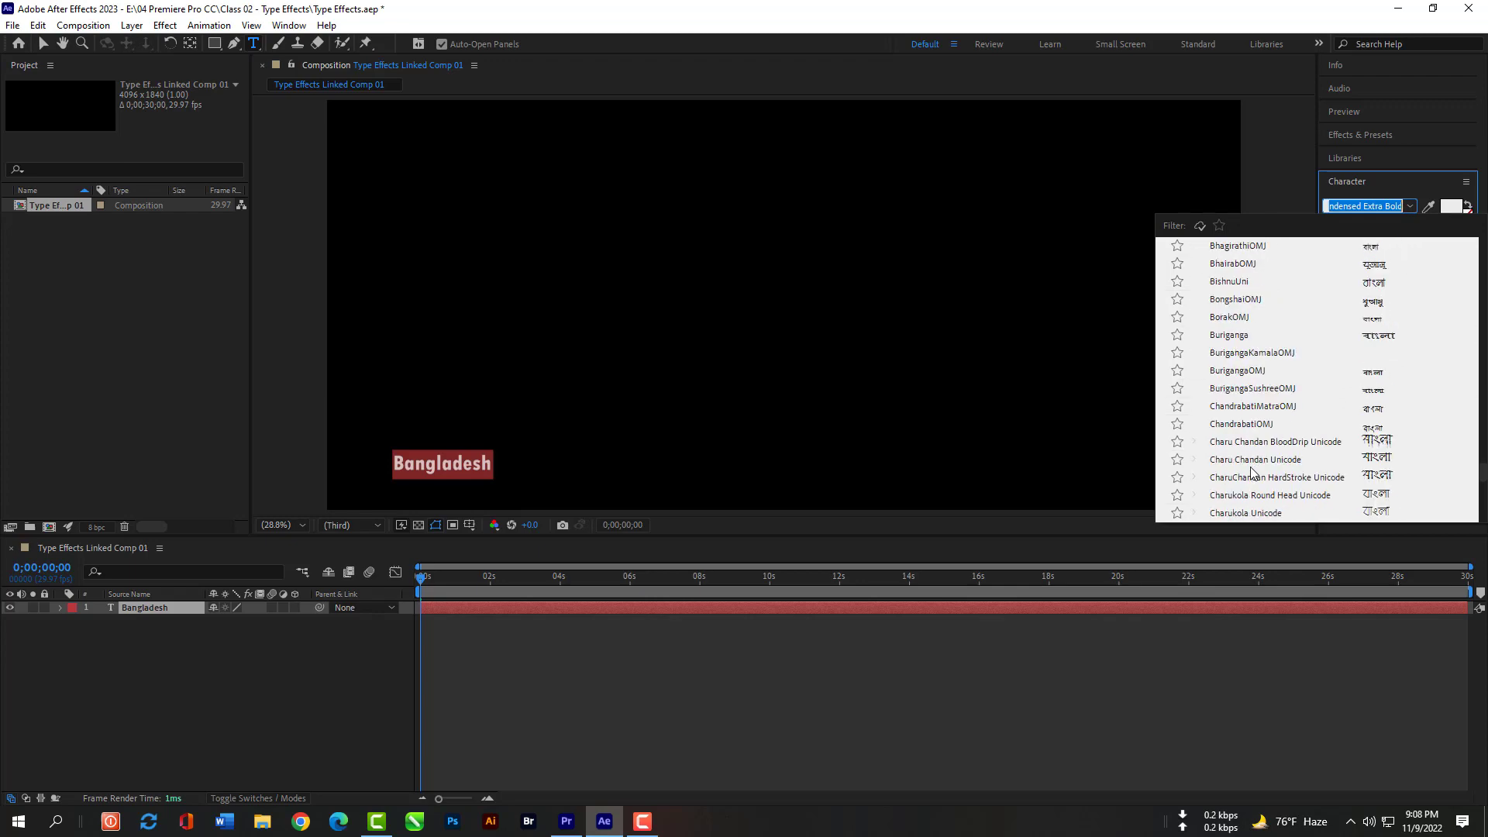
{"action": "scroll", "coordinate": [1249, 465], "scroll_direction": "down", "scroll_amount": 12}
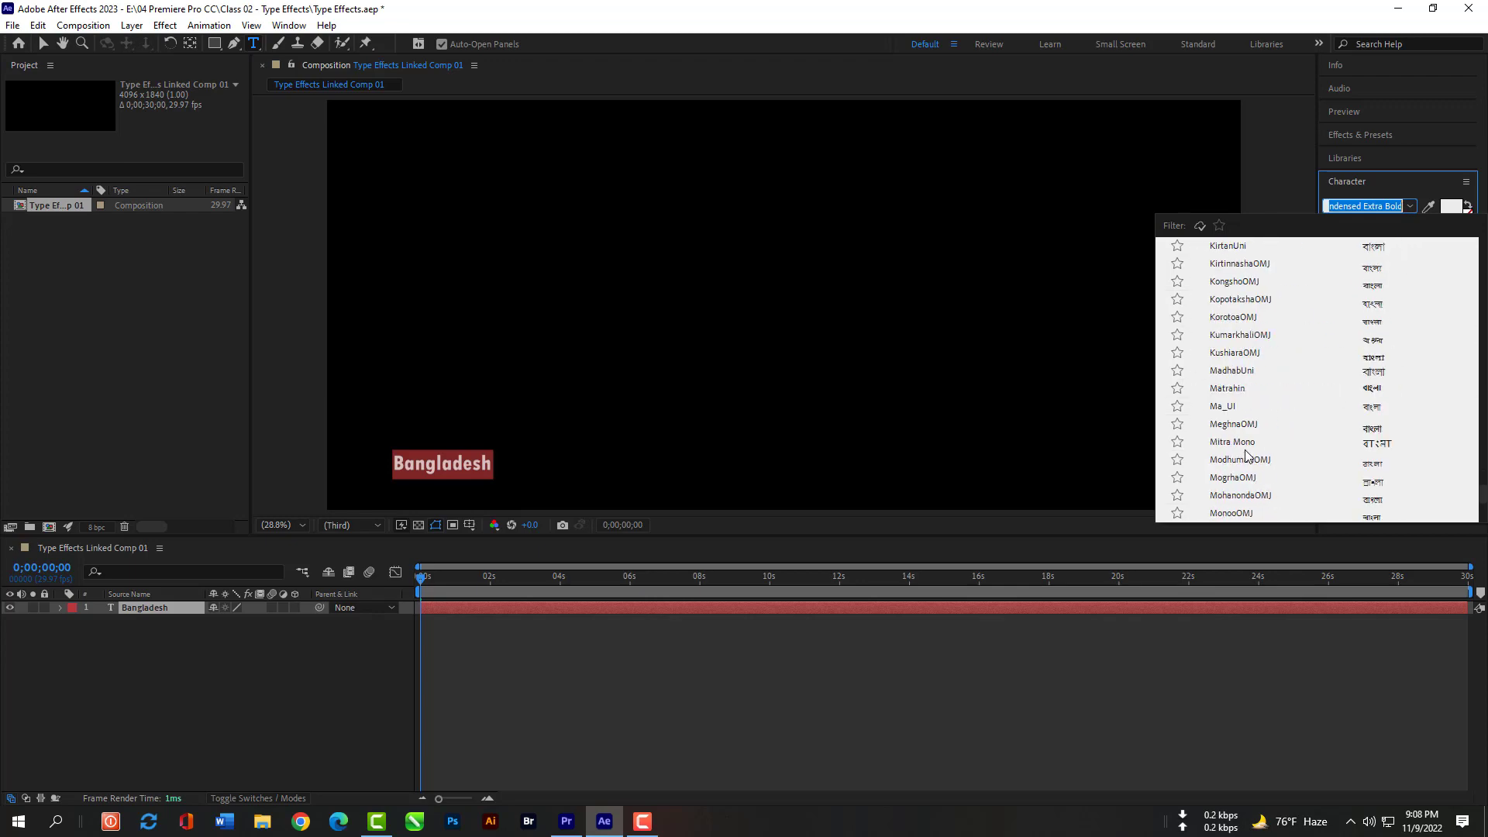
{"action": "scroll", "coordinate": [1245, 455], "scroll_direction": "down", "scroll_amount": 8}
{"action": "scroll", "coordinate": [1243, 441], "scroll_direction": "up", "scroll_amount": 3}
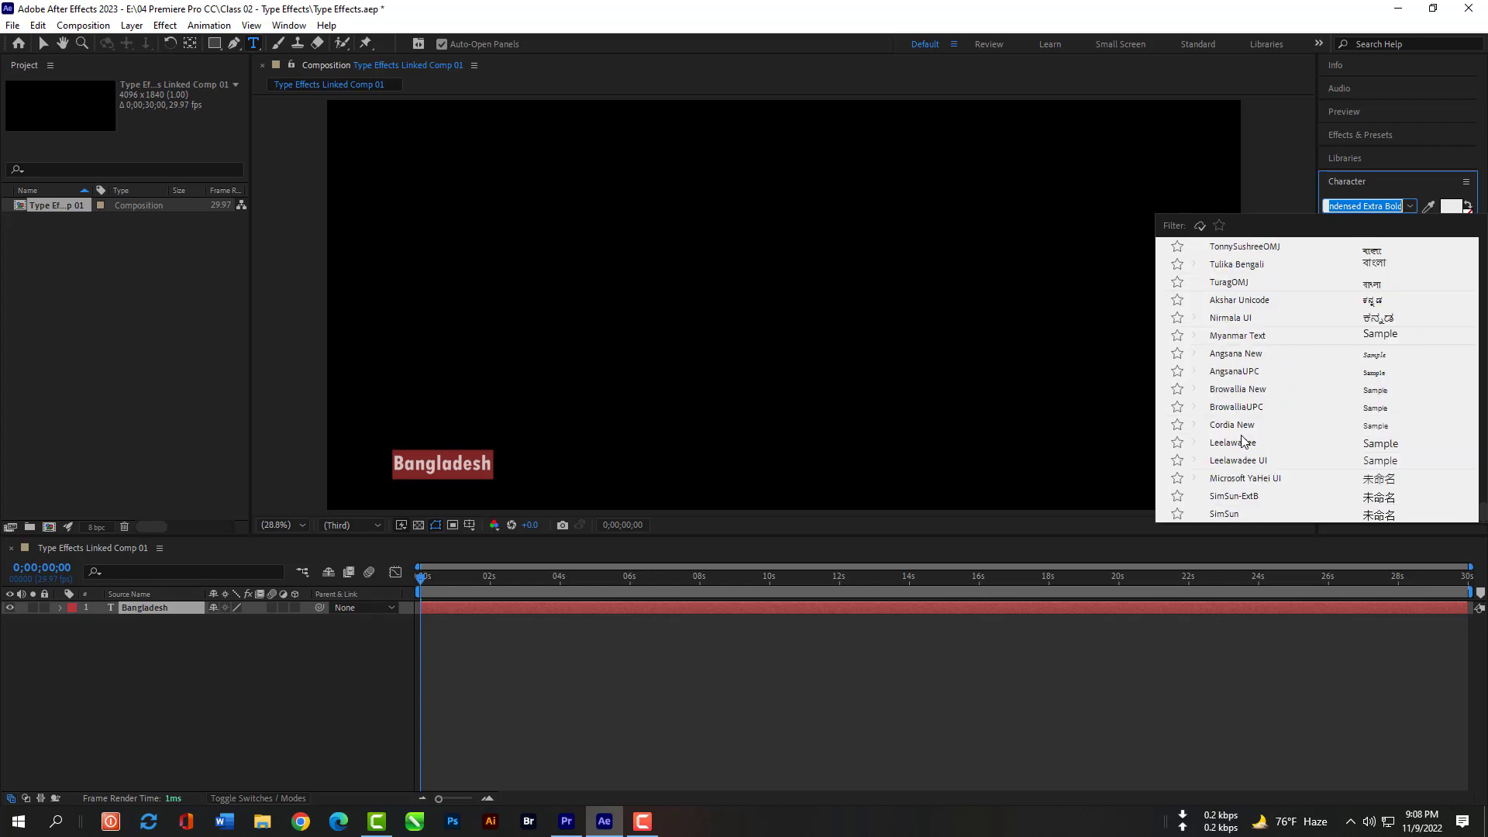
{"action": "left_click", "coordinate": [1260, 407]}
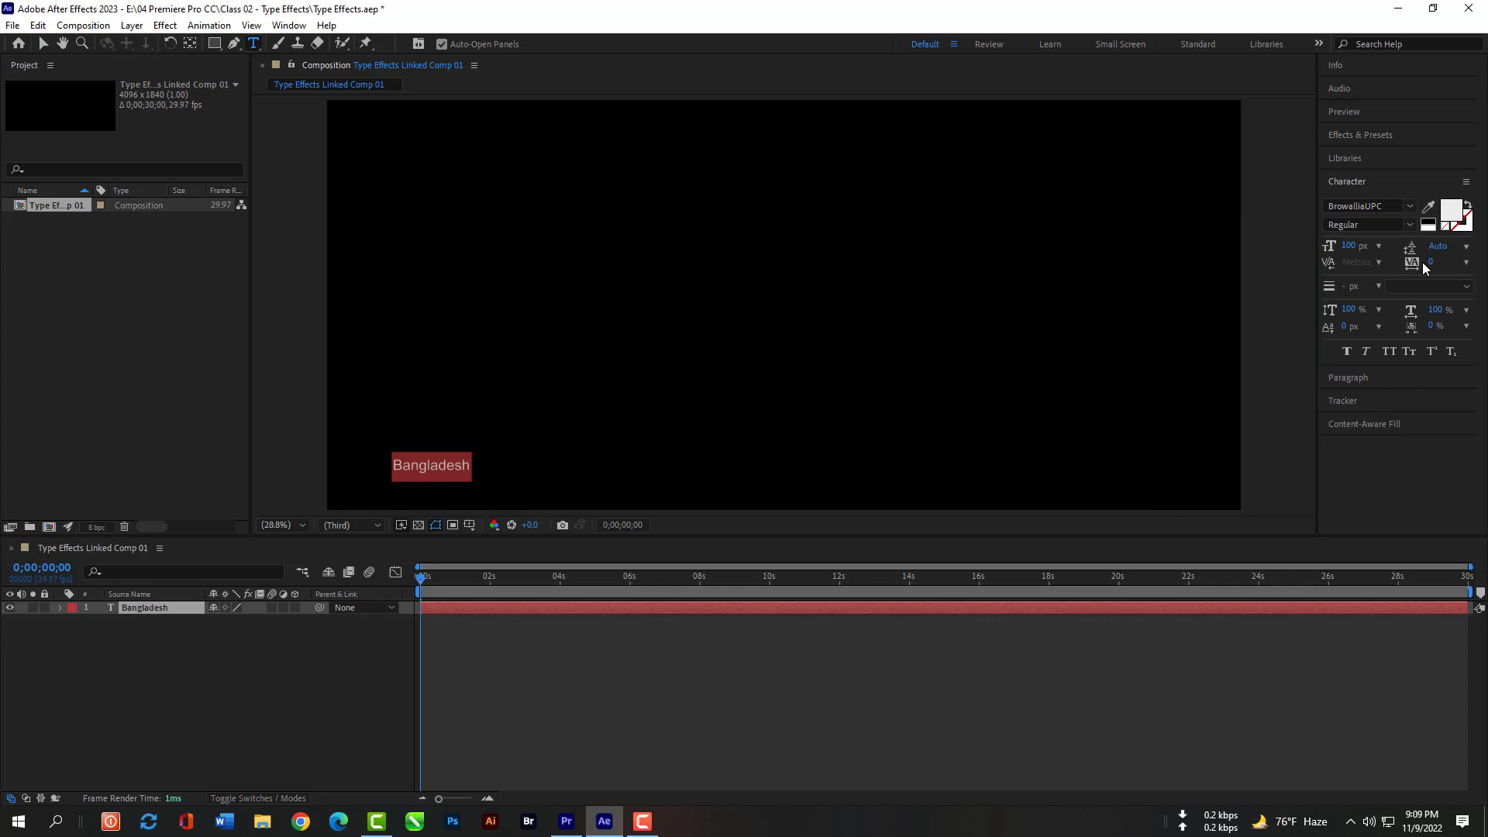
{"action": "left_click", "coordinate": [42, 45]}
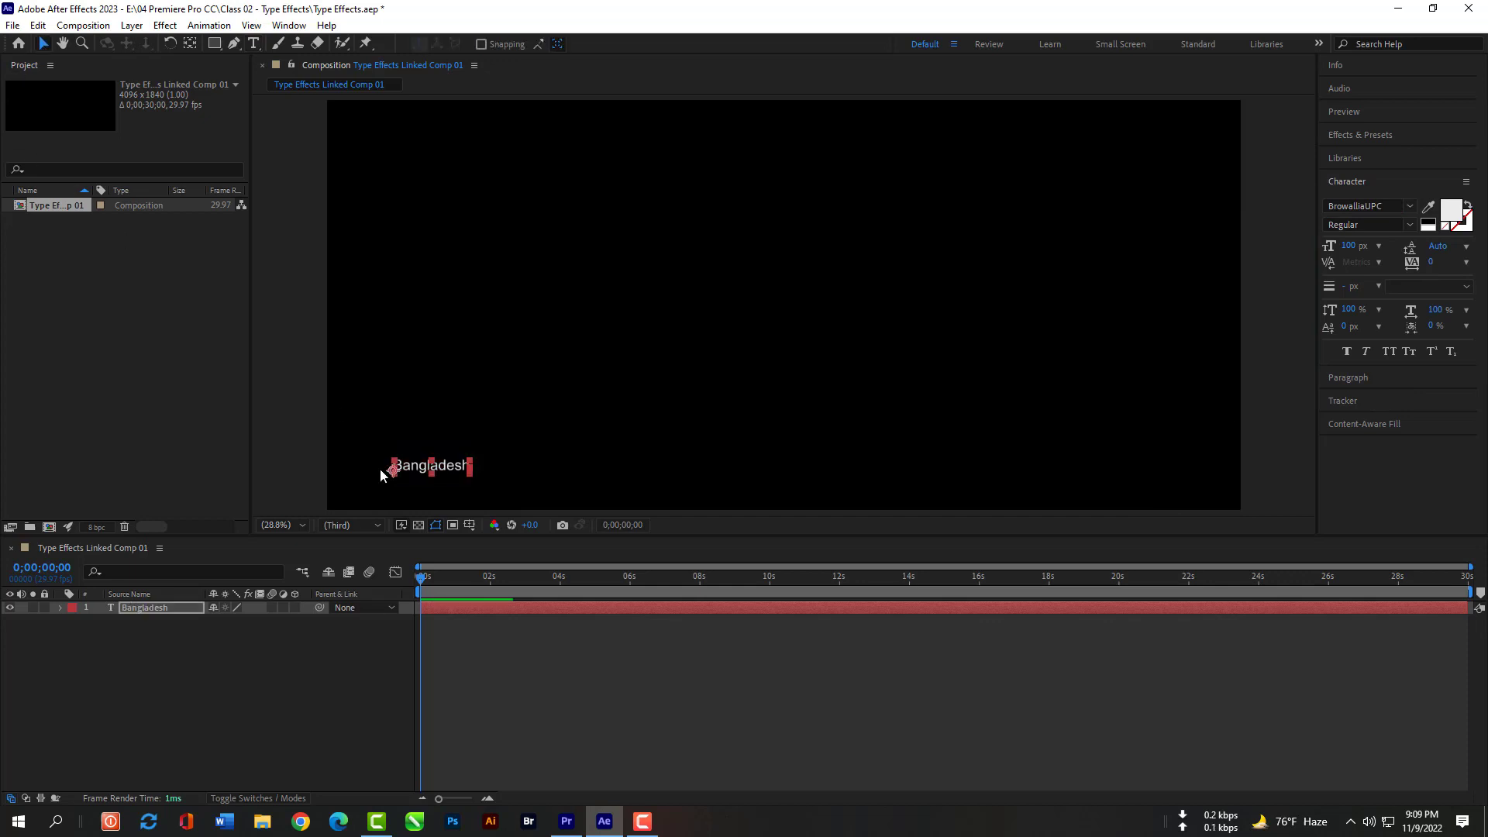
{"action": "left_click", "coordinate": [471, 661]}
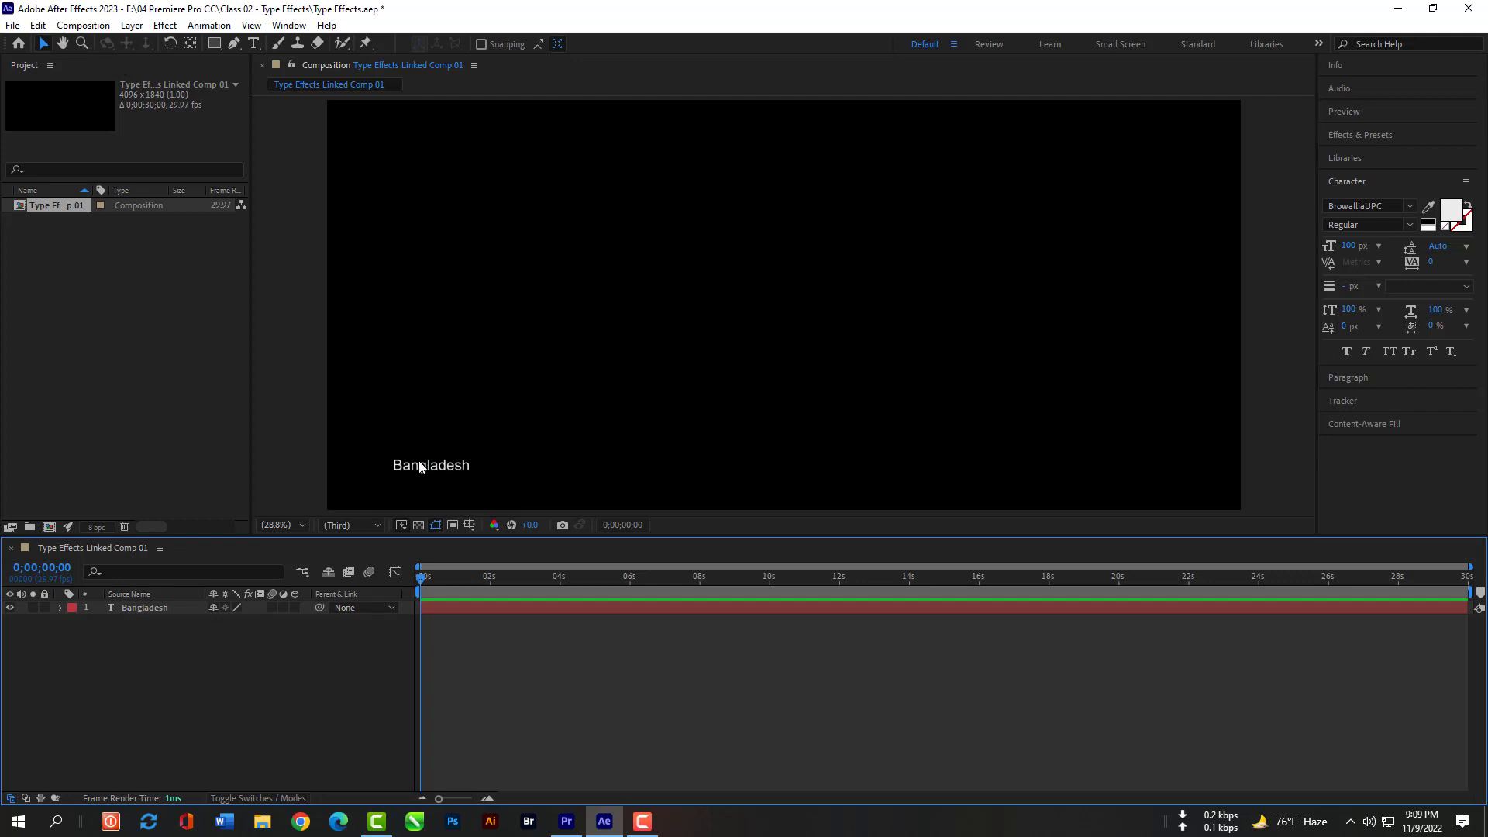
Step: Drag the Bangladesh caption to its new spot near the comp's bottom-left
{"action": "mouse_move", "coordinate": [421, 468]}
{"action": "left_mouse_down"}
{"action": "mouse_move", "coordinate": [468, 436]}
{"action": "mouse_move", "coordinate": [388, 468]}
{"action": "mouse_move", "coordinate": [488, 441]}
{"action": "mouse_move", "coordinate": [445, 481]}
{"action": "left_mouse_up"}
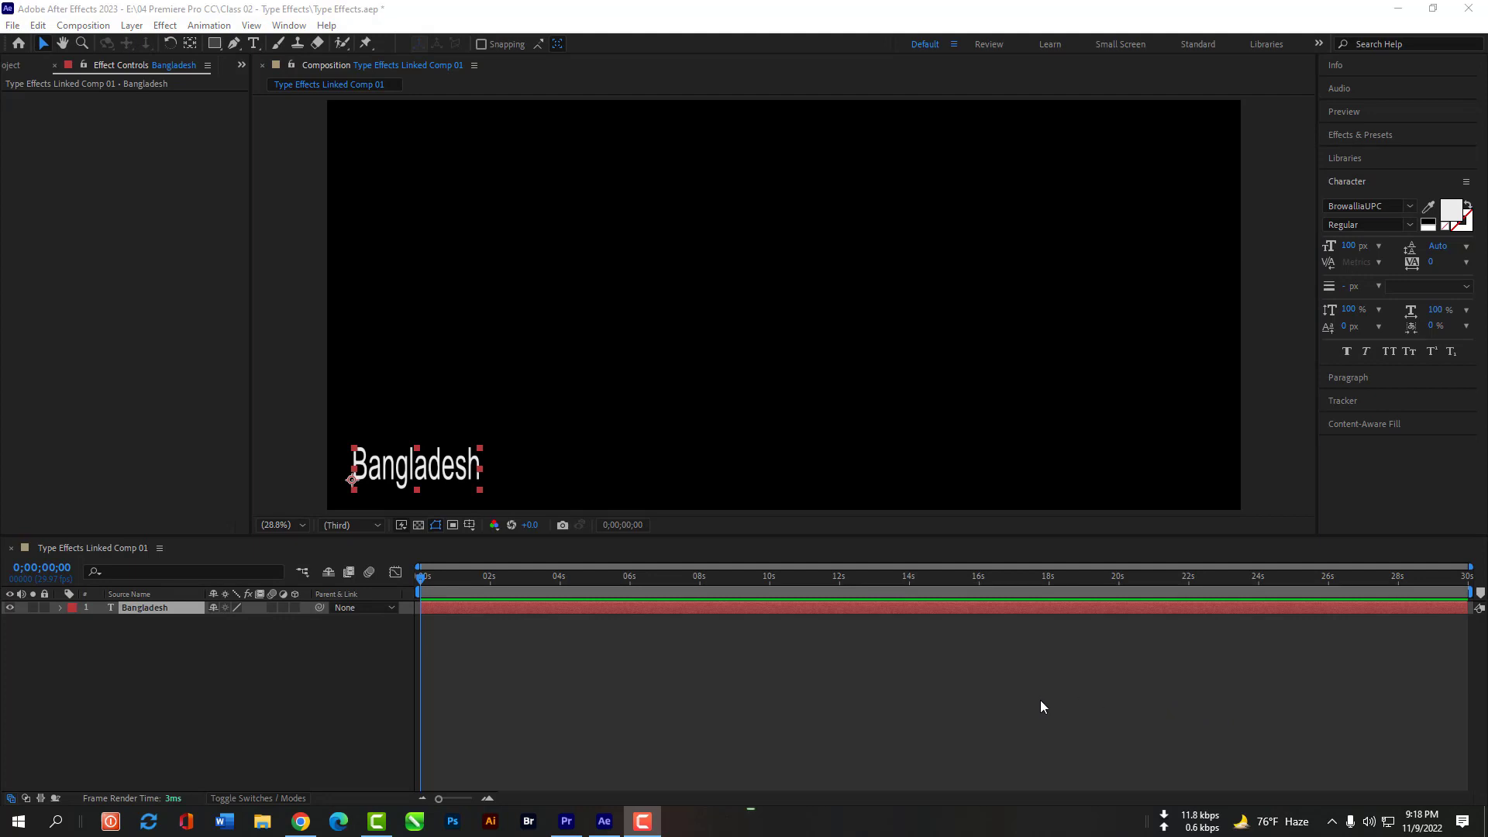
Step: Search 'typ' in Effects & Presets and drop the Typewriter preset onto the Bangladesh layer
{"action": "left_click", "coordinate": [1360, 136]}
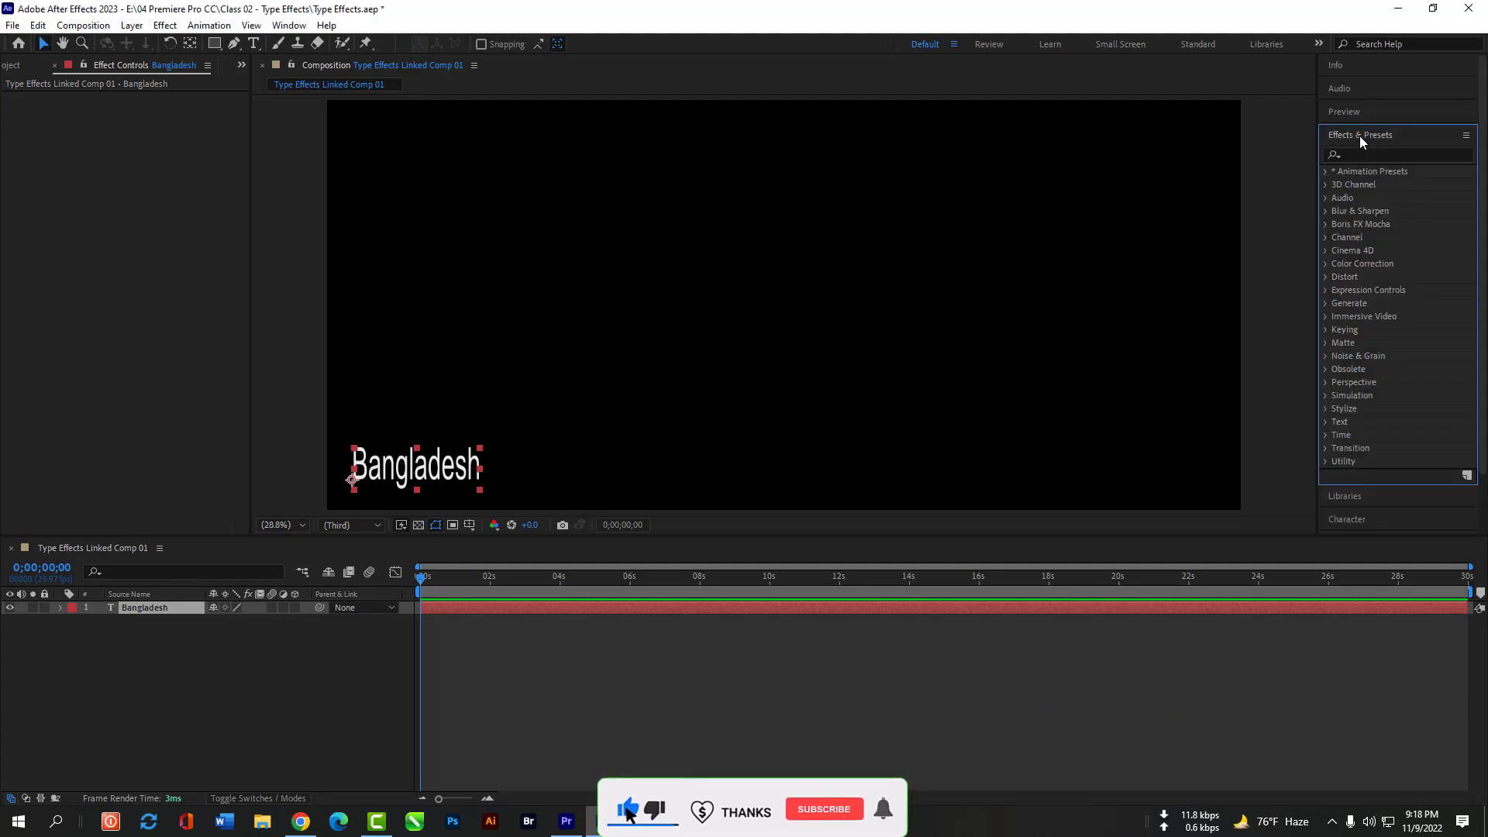
{"action": "left_click", "coordinate": [1355, 154]}
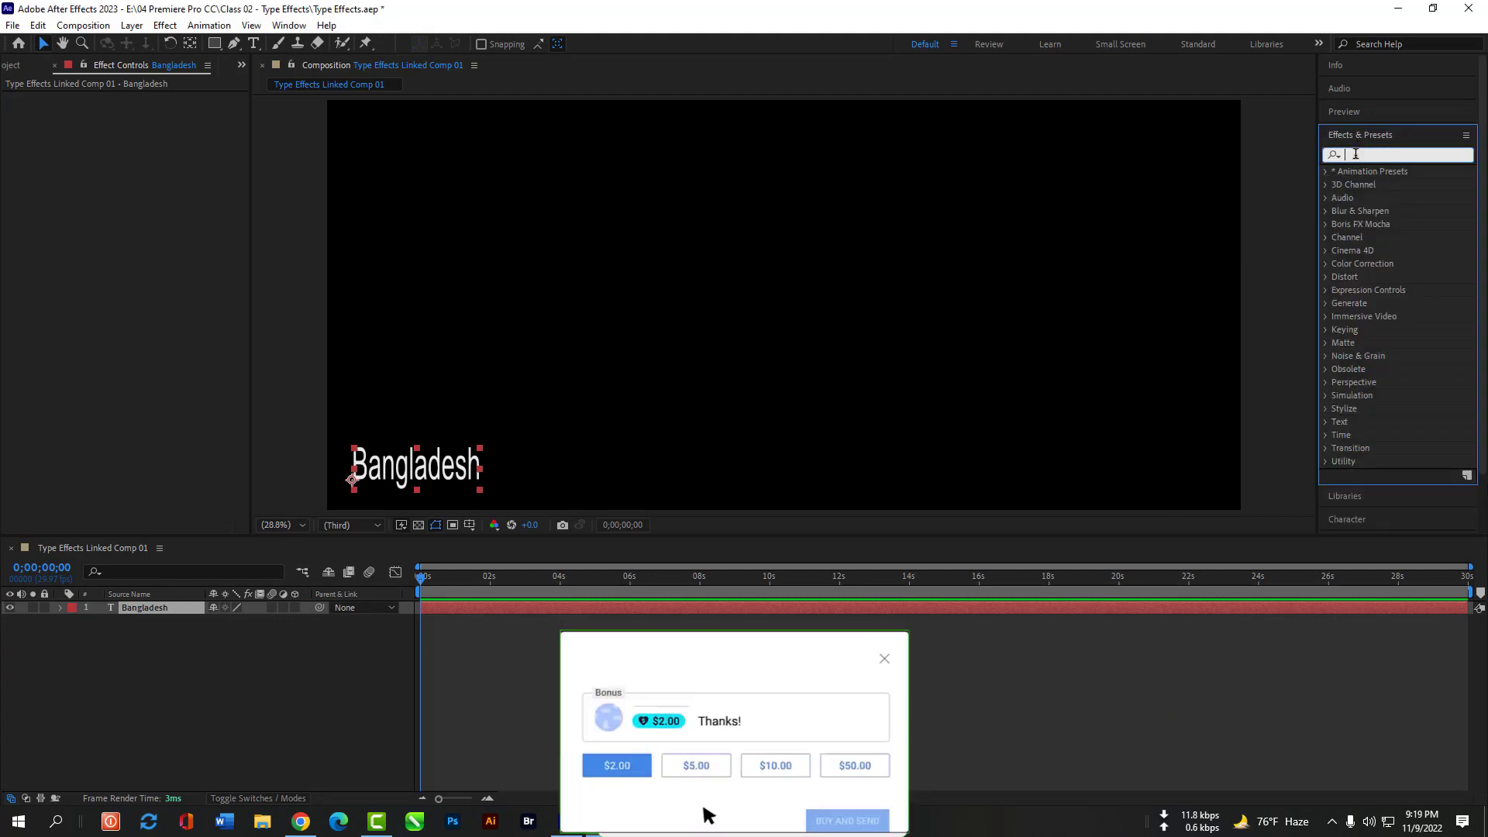
{"action": "type", "text": "typ"}
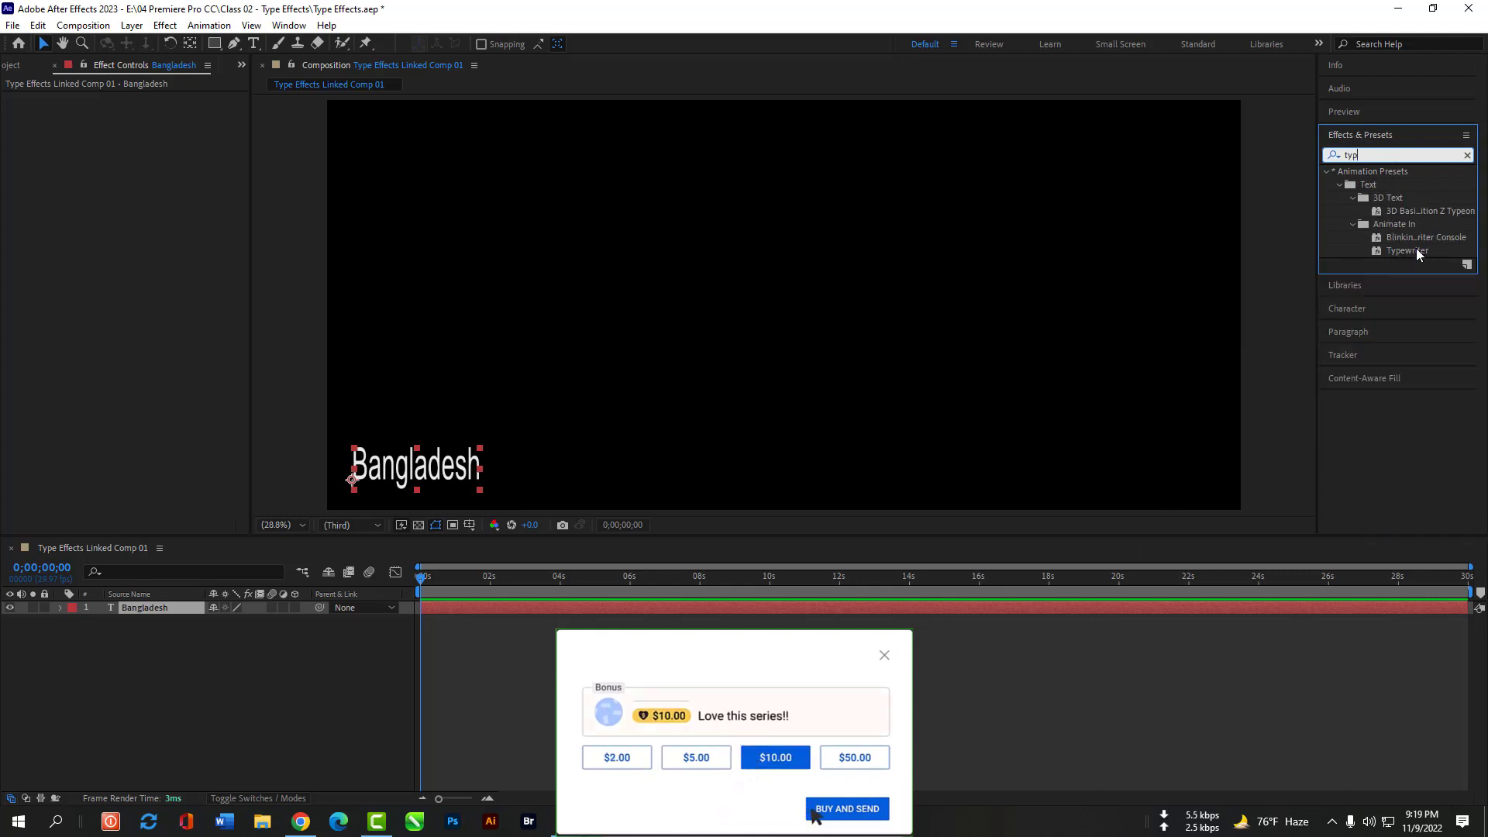
{"action": "left_click_drag", "start_coordinate": [1417, 254], "coordinate": [649, 606]}
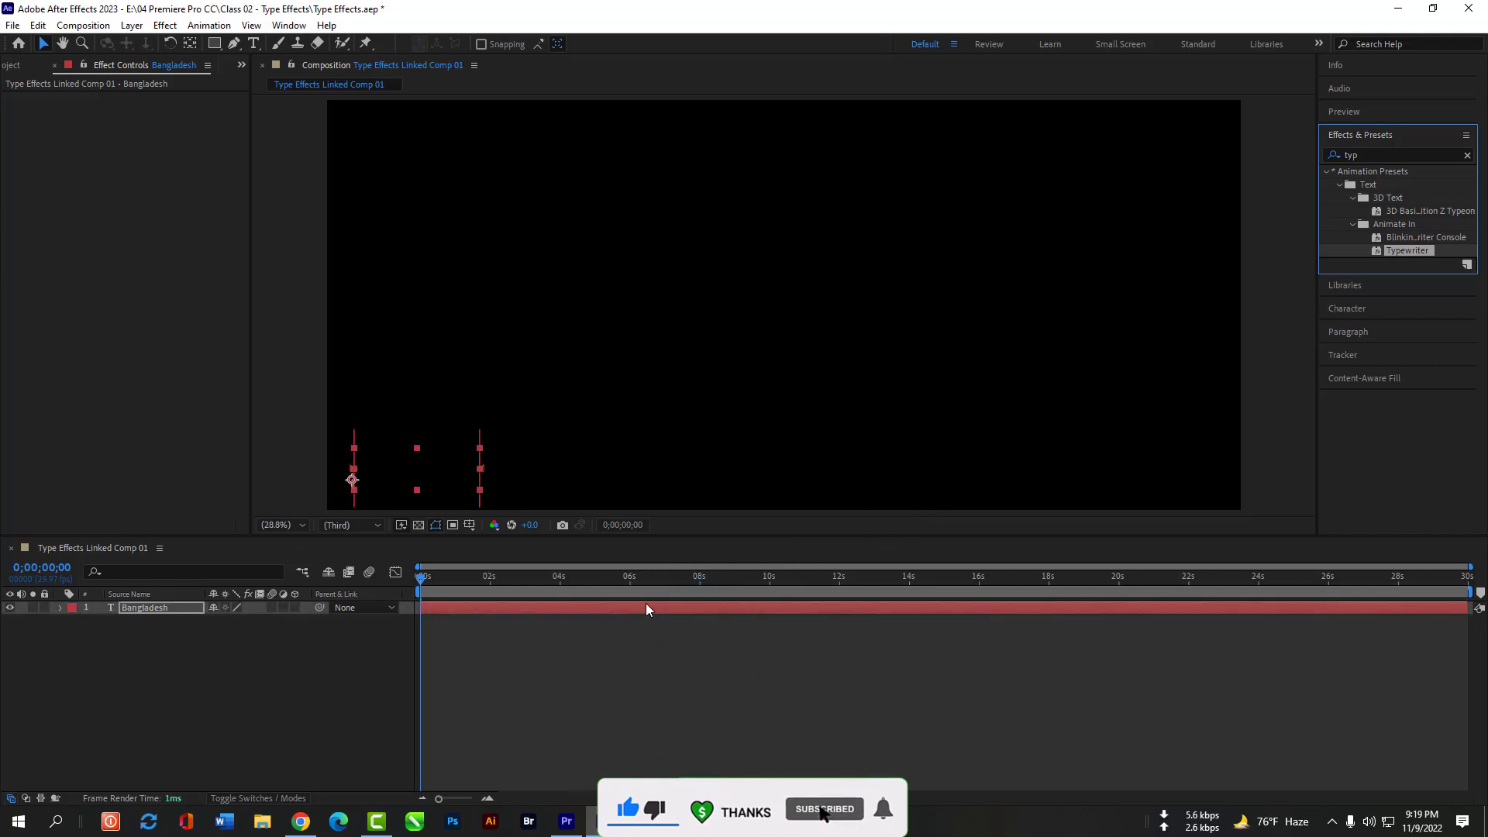
{"action": "left_click", "coordinate": [487, 698]}
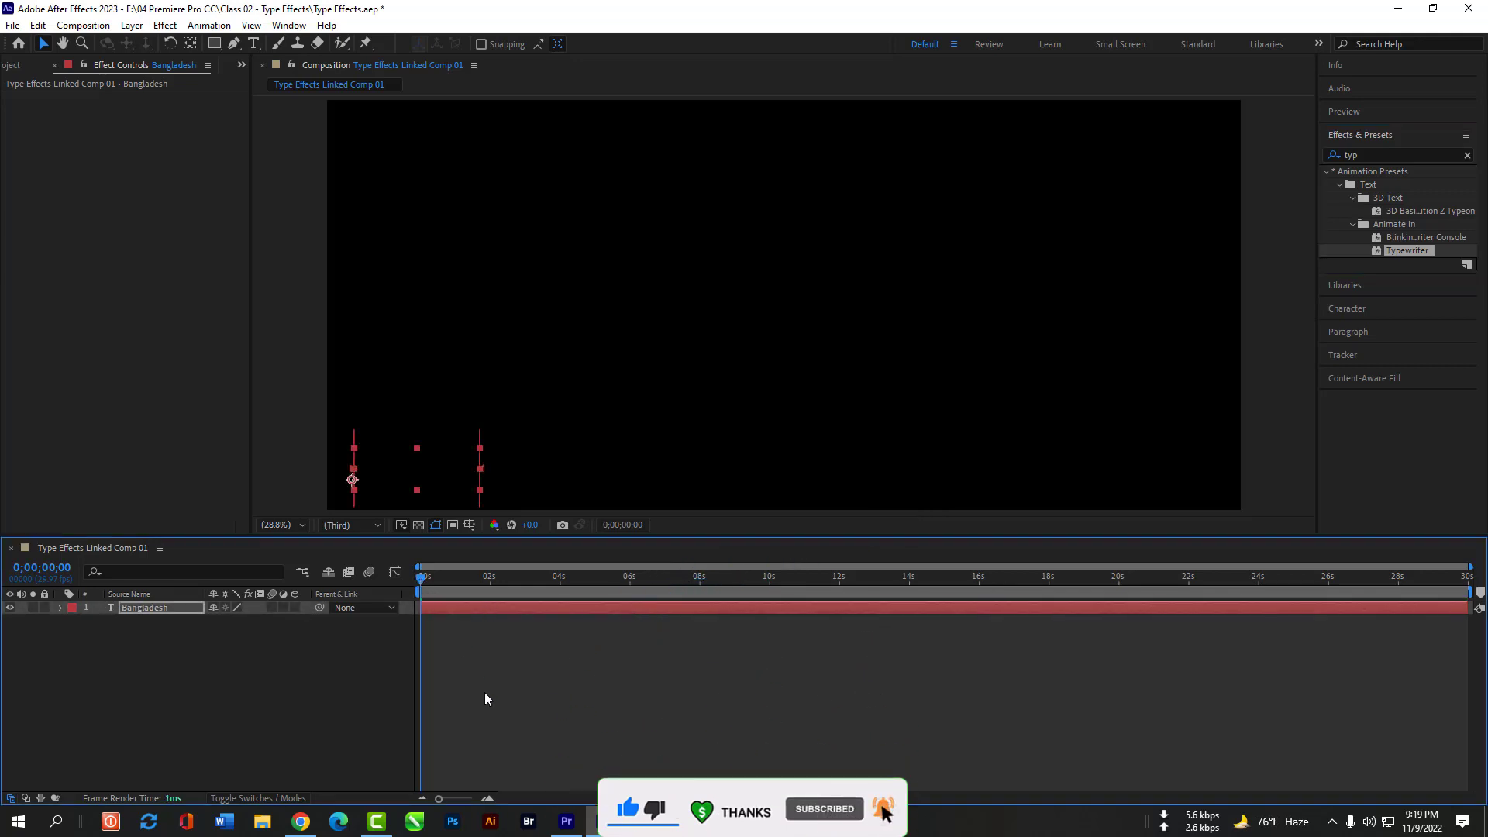
{"action": "left_click", "coordinate": [485, 691]}
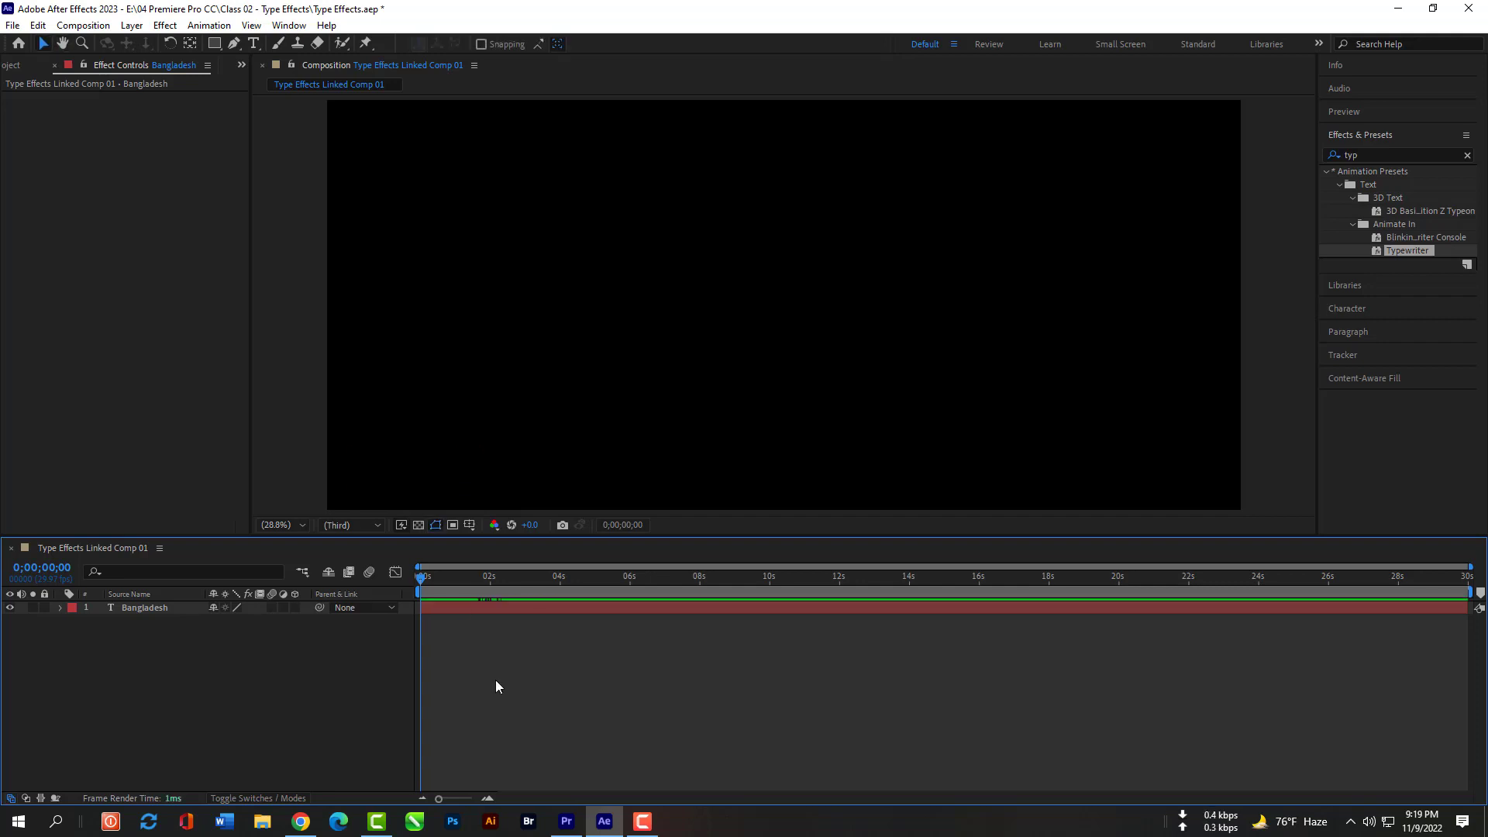
Step: Preview the typewriter, reveal the Start keyframes with U, and pull the end keyframe earlier
{"action": "key", "text": "space"}
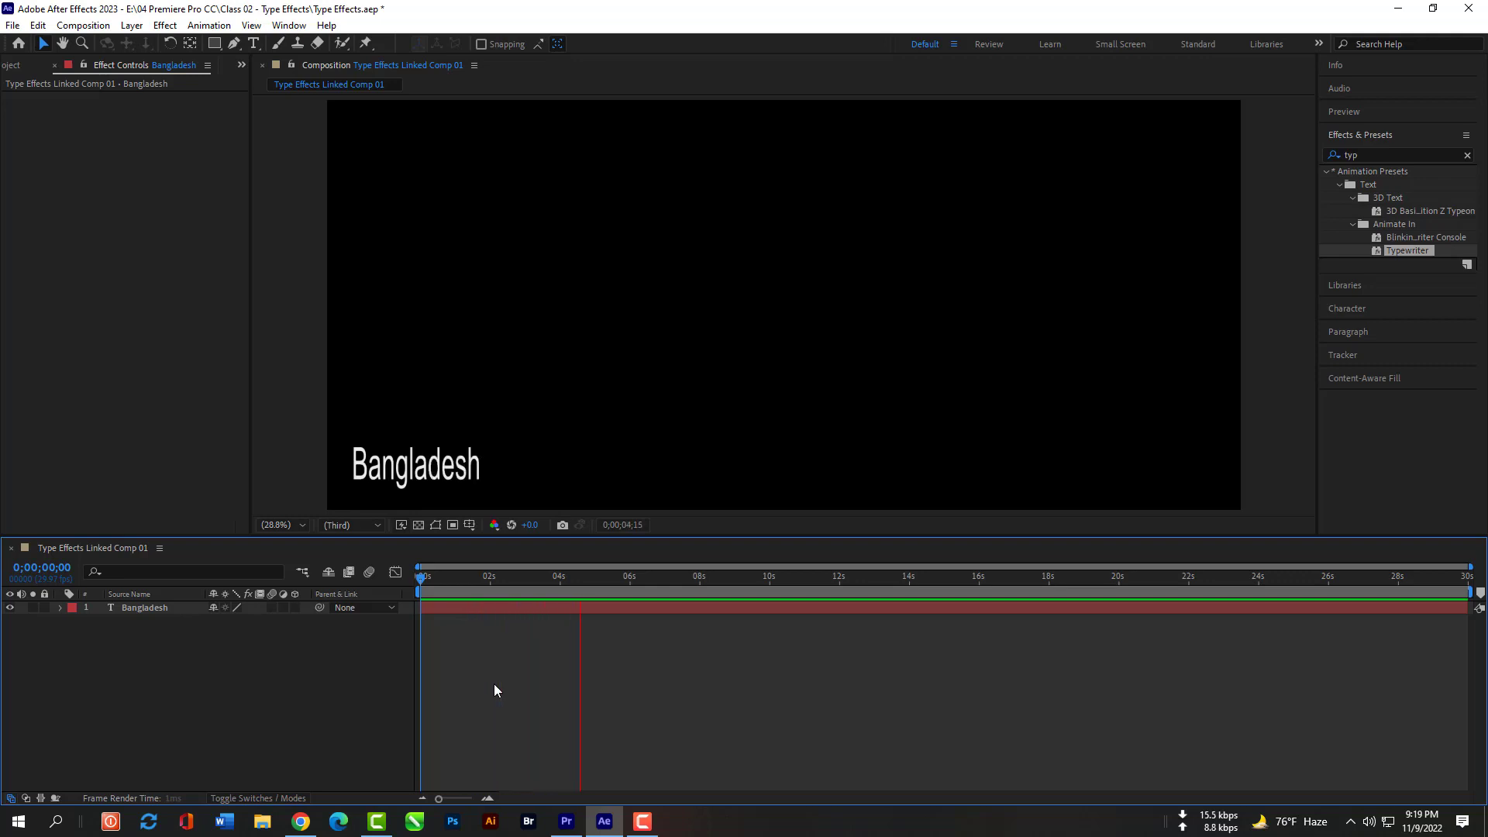
{"action": "key", "text": "space"}
{"action": "left_click", "coordinate": [480, 609]}
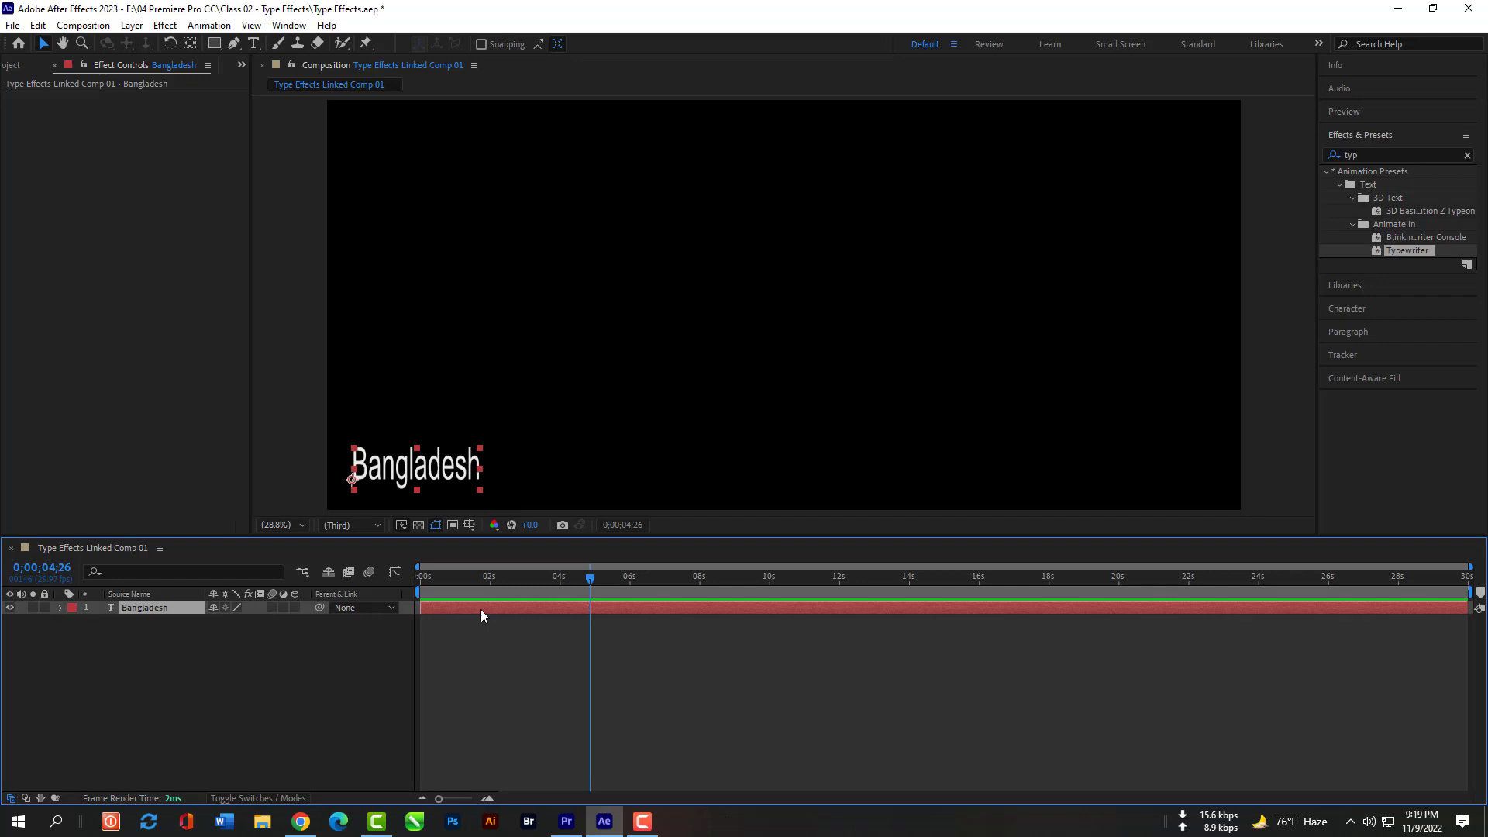
{"action": "key", "text": "u"}
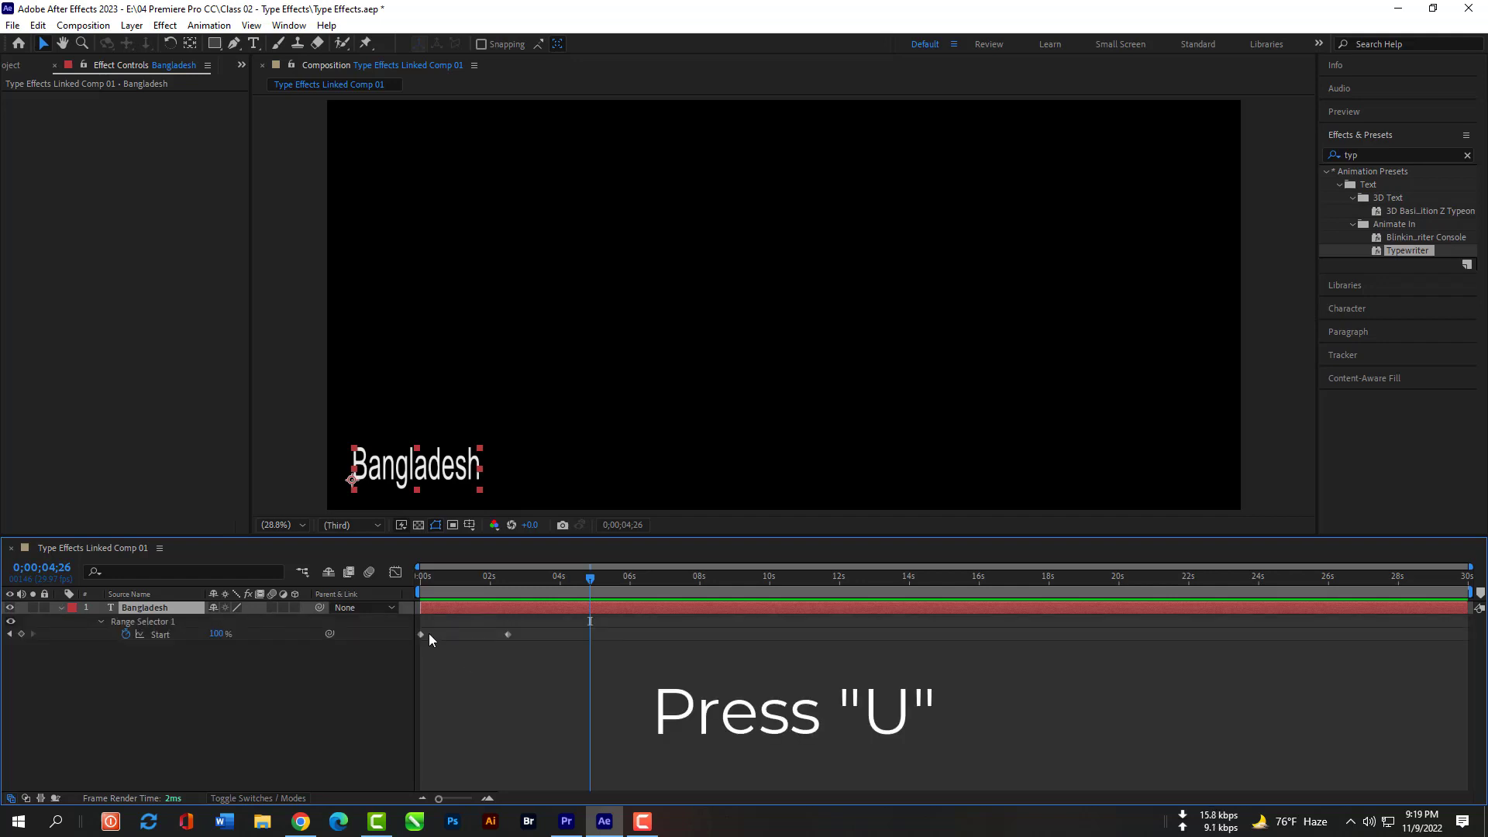
{"action": "left_click", "coordinate": [508, 636]}
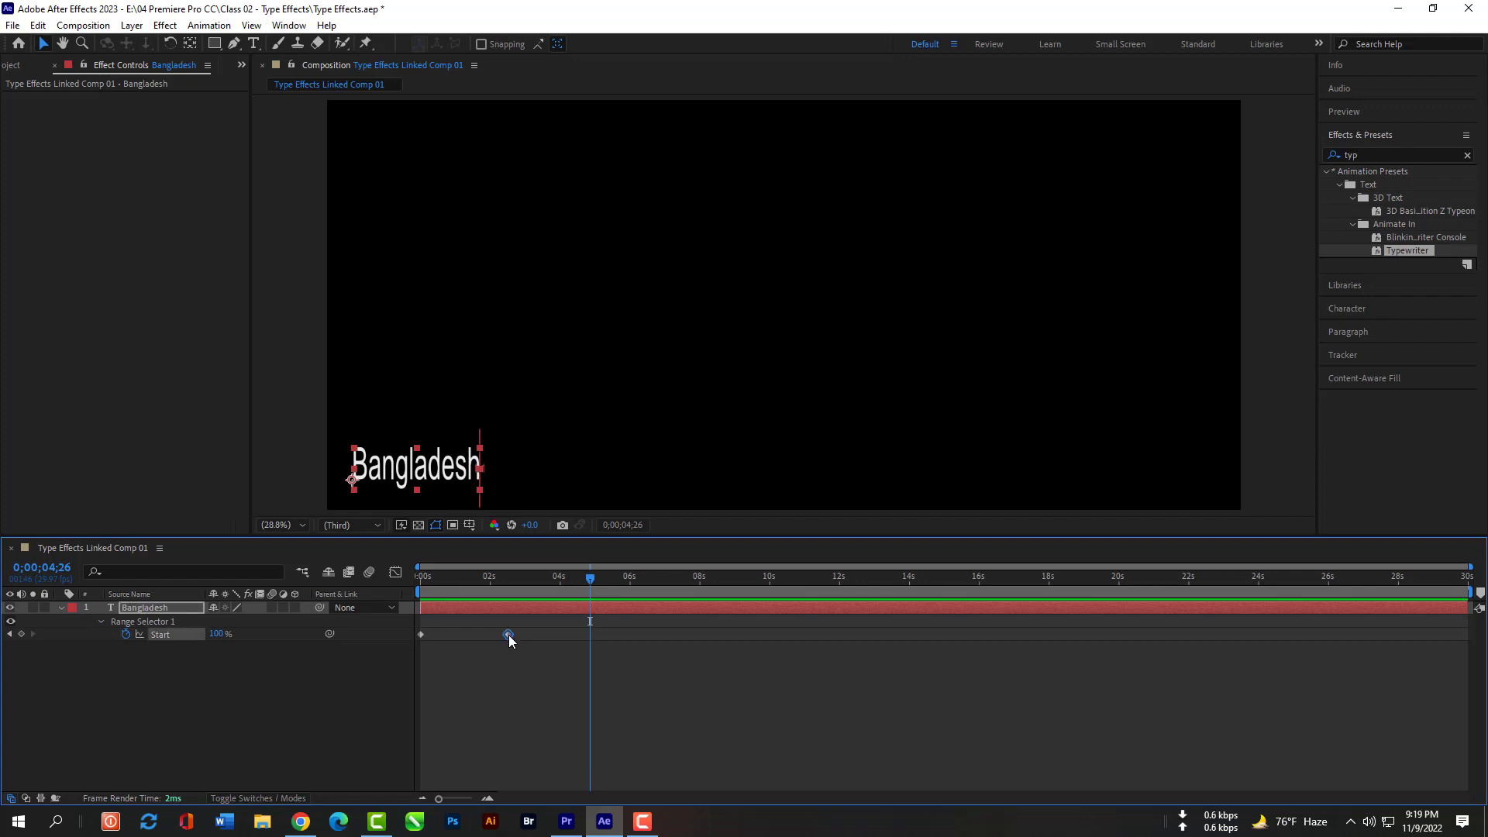
{"action": "left_click_drag", "start_coordinate": [508, 636], "coordinate": [466, 634]}
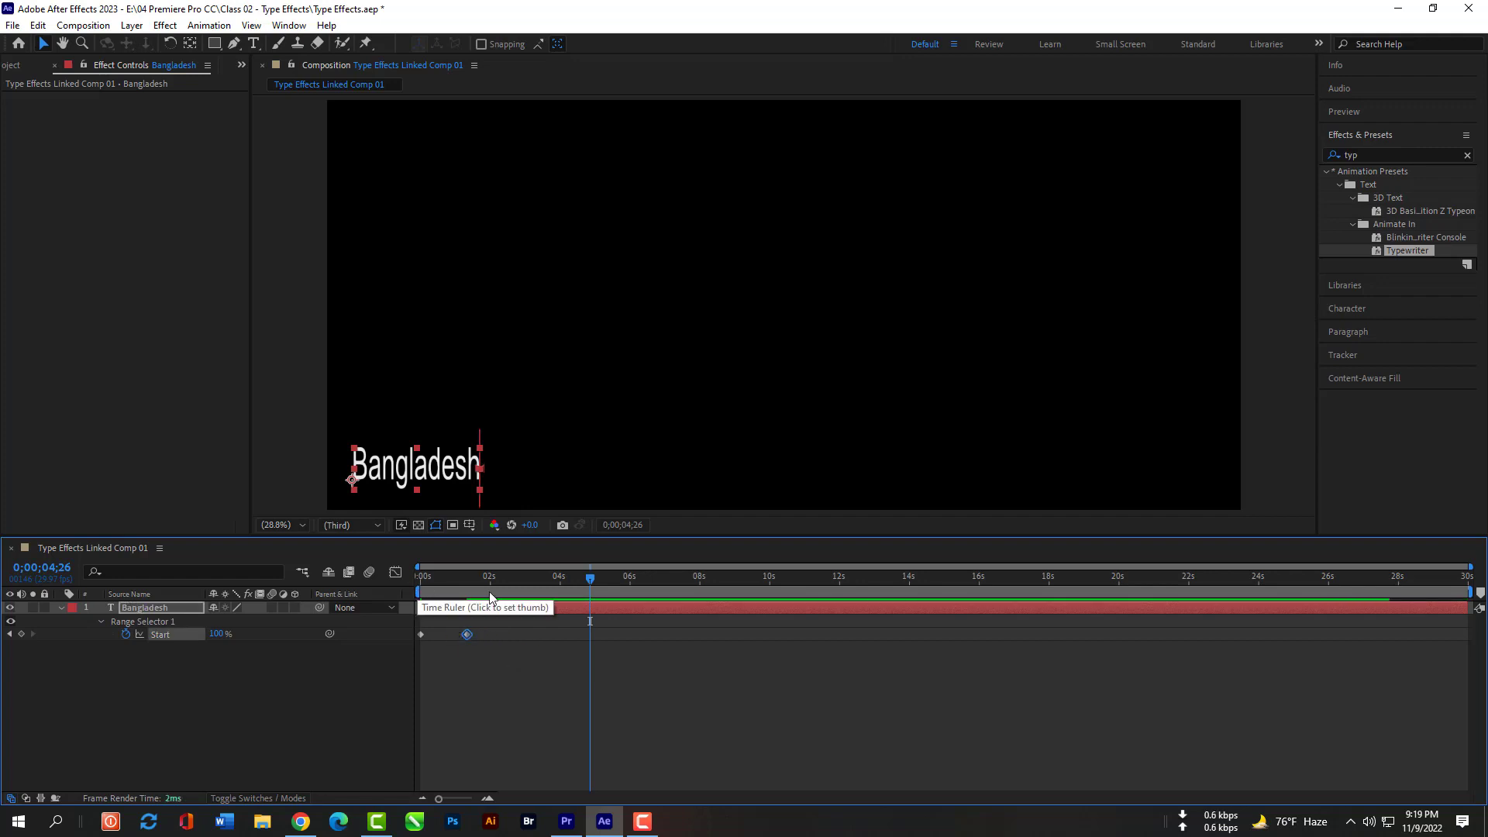
{"action": "left_click_drag", "start_coordinate": [590, 577], "coordinate": [401, 585]}
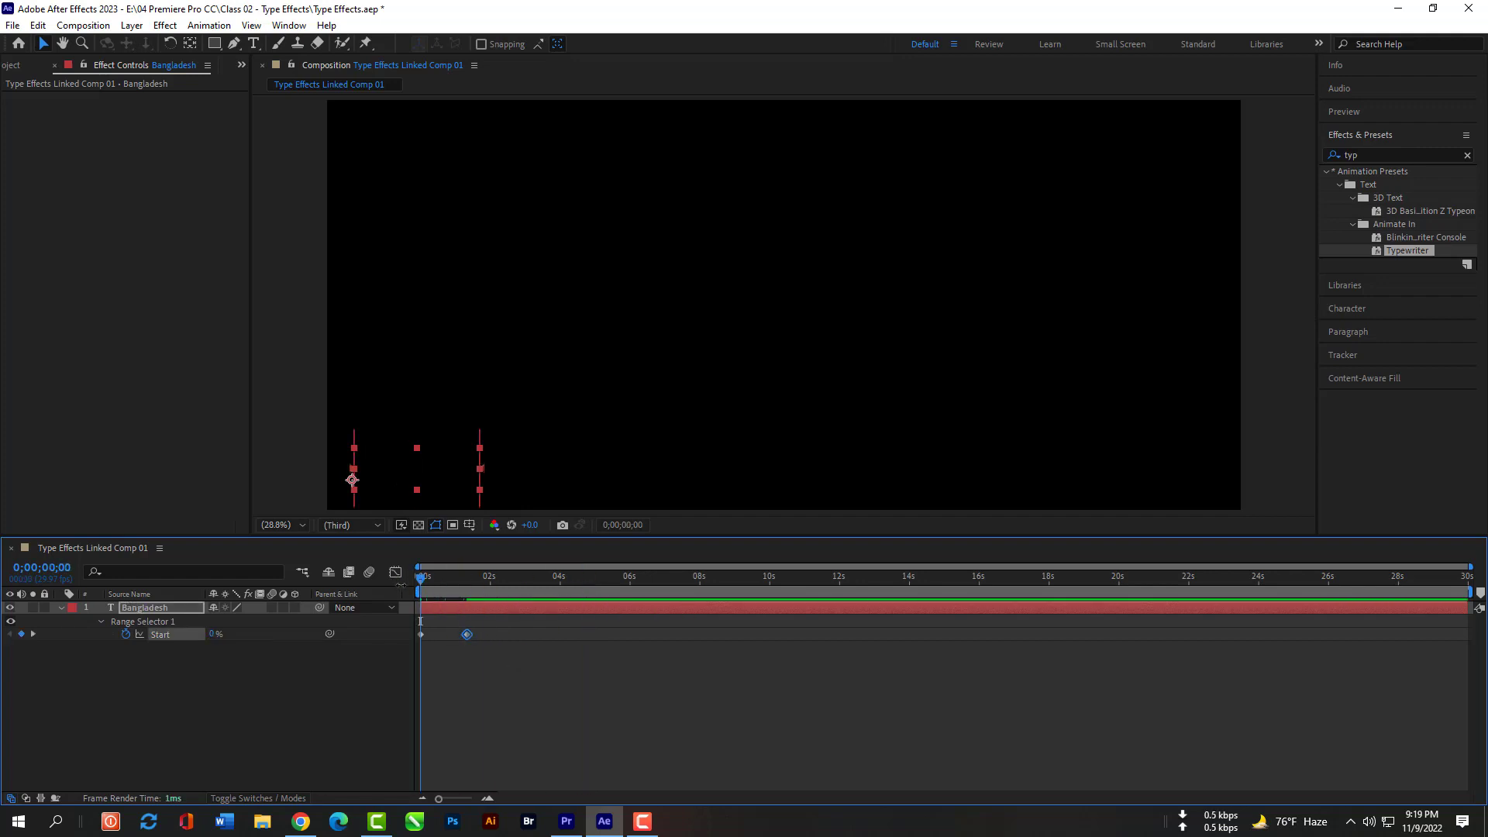
{"action": "key", "text": "space"}
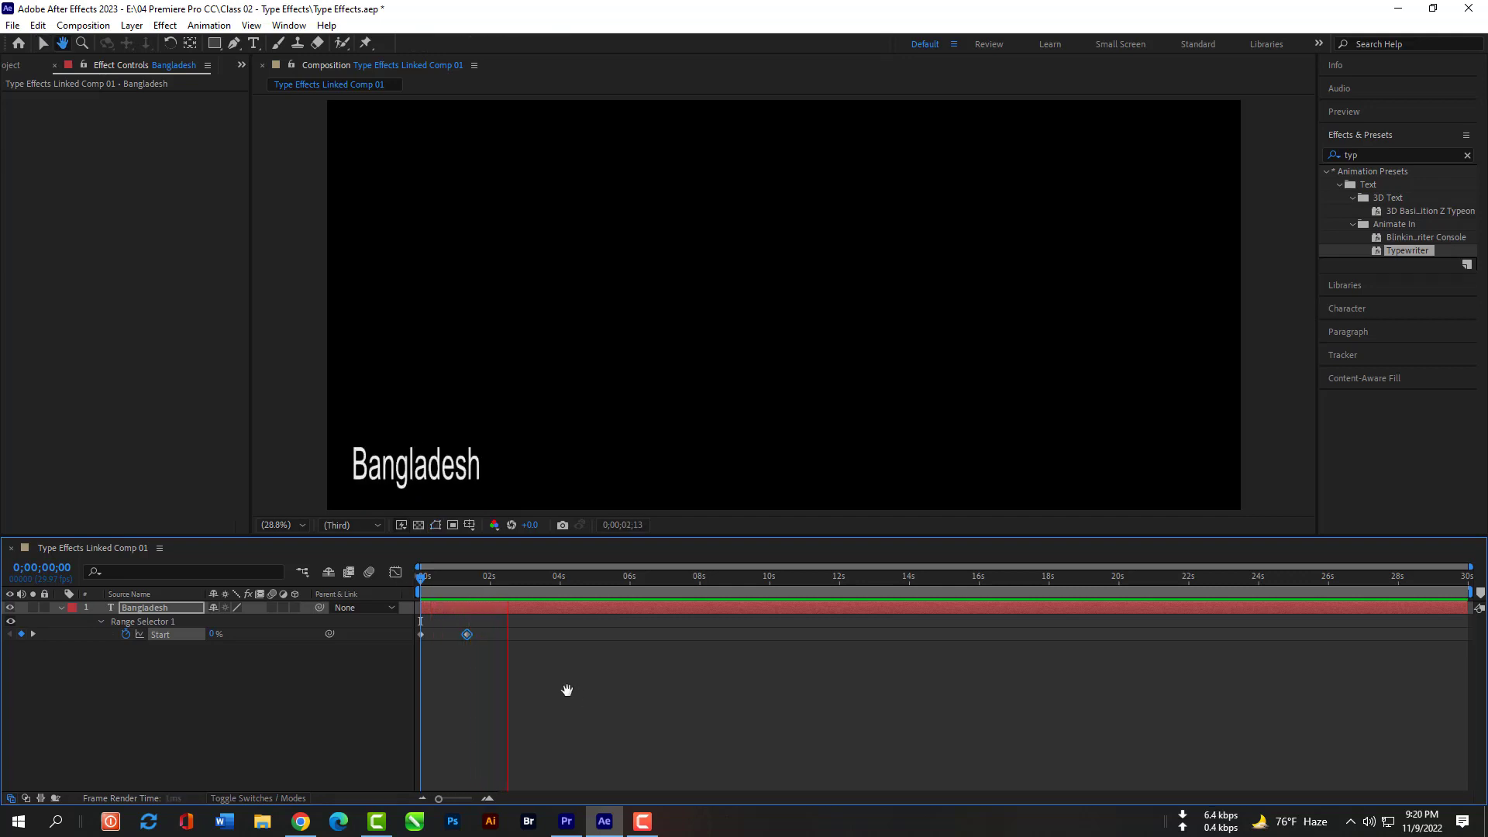
{"action": "key", "text": "space"}
Step: Move the end Start keyframe back to about 6 seconds and preview the slower typing
{"action": "left_click_drag", "start_coordinate": [510, 583], "coordinate": [408, 568]}
{"action": "left_click_drag", "start_coordinate": [467, 634], "coordinate": [635, 634]}
{"action": "mouse_move", "coordinate": [422, 582]}
{"action": "left_mouse_down"}
{"action": "mouse_move", "coordinate": [627, 583]}
{"action": "mouse_move", "coordinate": [421, 581]}
{"action": "left_mouse_up"}
{"action": "key", "text": "space"}
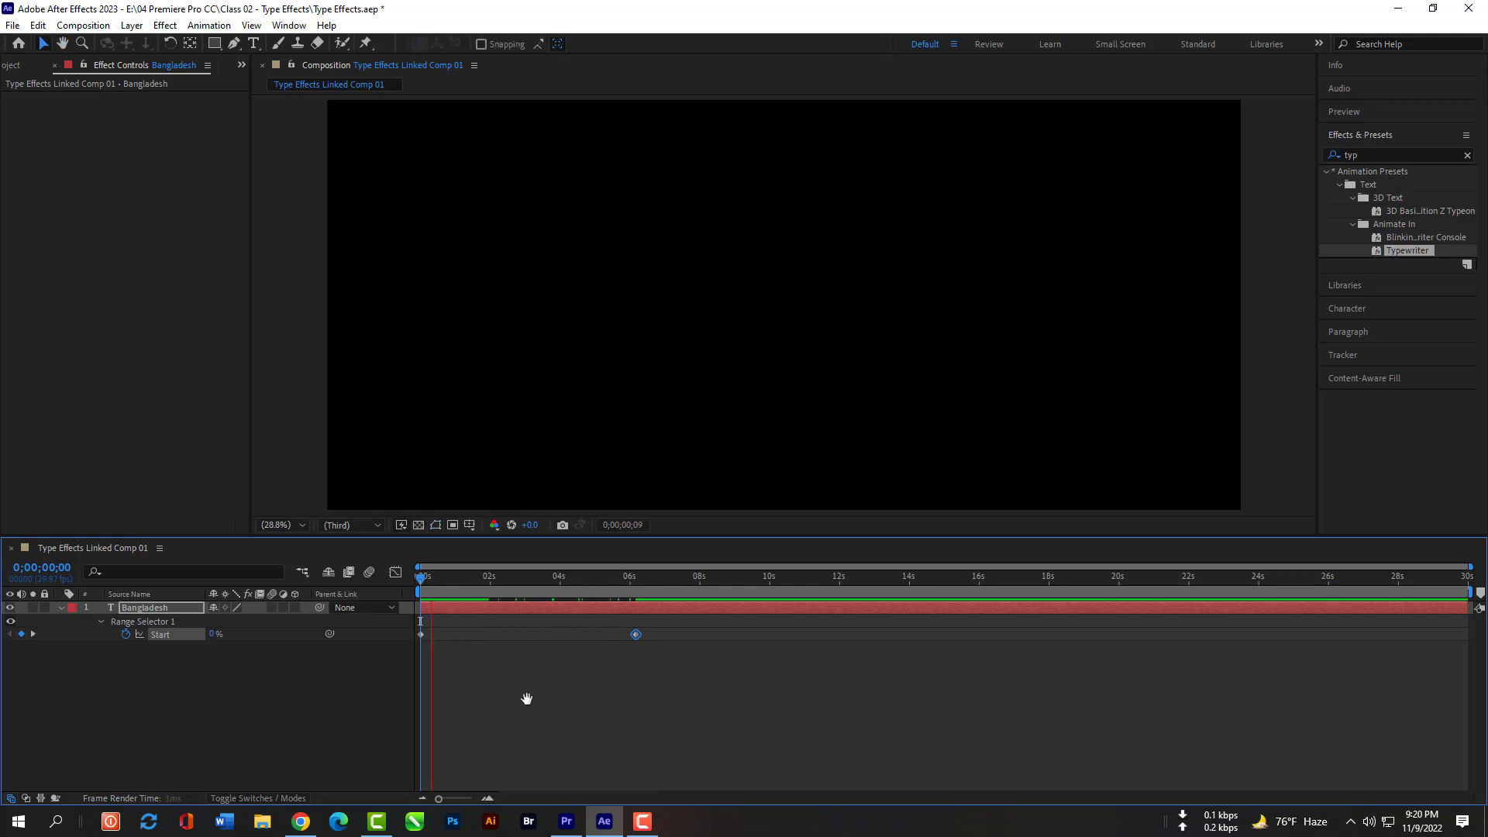
{"action": "left_click", "coordinate": [508, 715]}
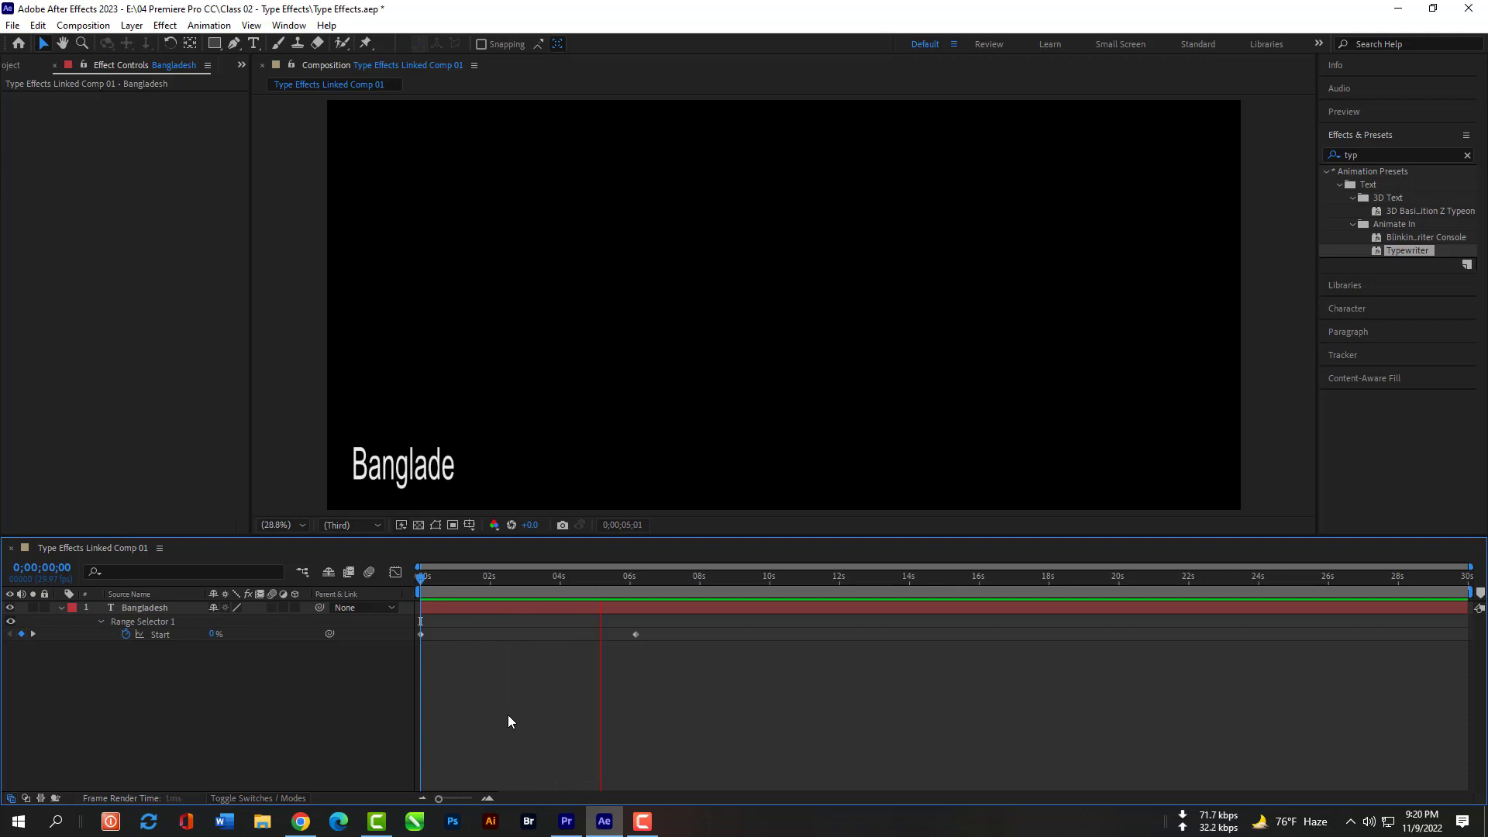
{"action": "key", "text": "space"}
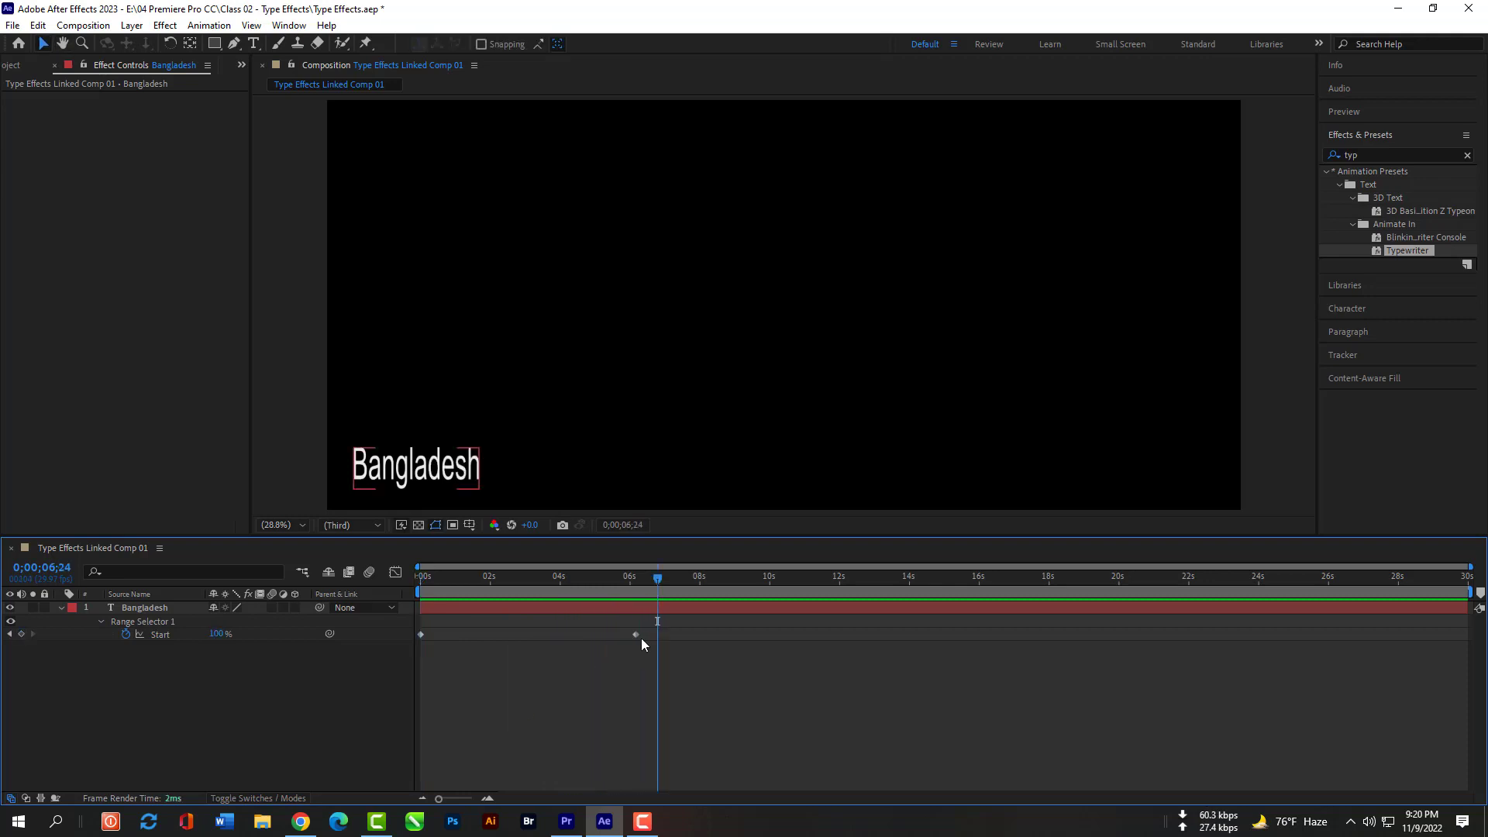
Step: Place the end keyframe at about 1.6 seconds, preview it, and save the project
{"action": "left_click_drag", "start_coordinate": [636, 633], "coordinate": [474, 634]}
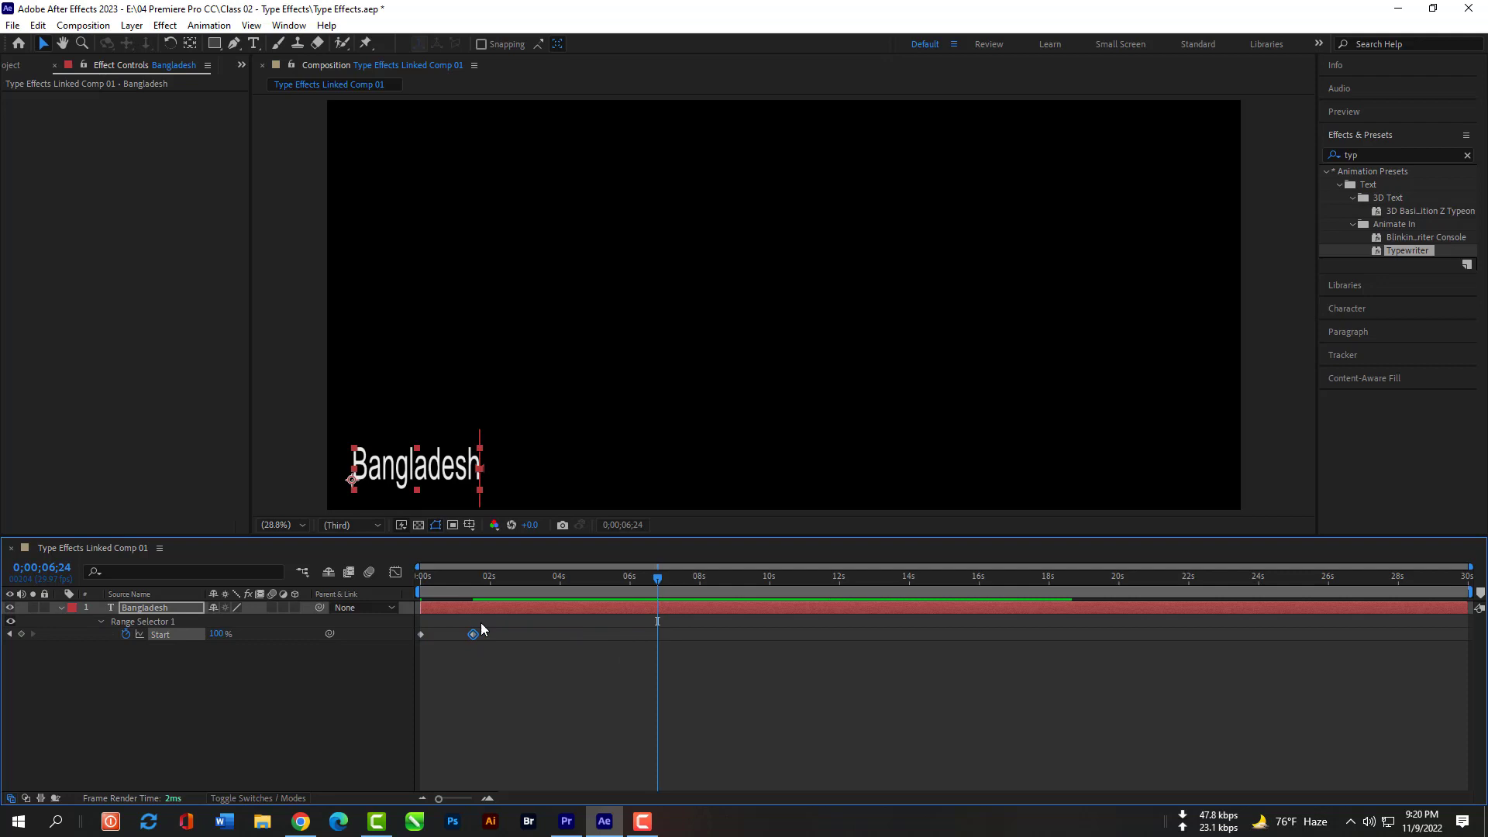
{"action": "left_click_drag", "start_coordinate": [648, 578], "coordinate": [410, 580]}
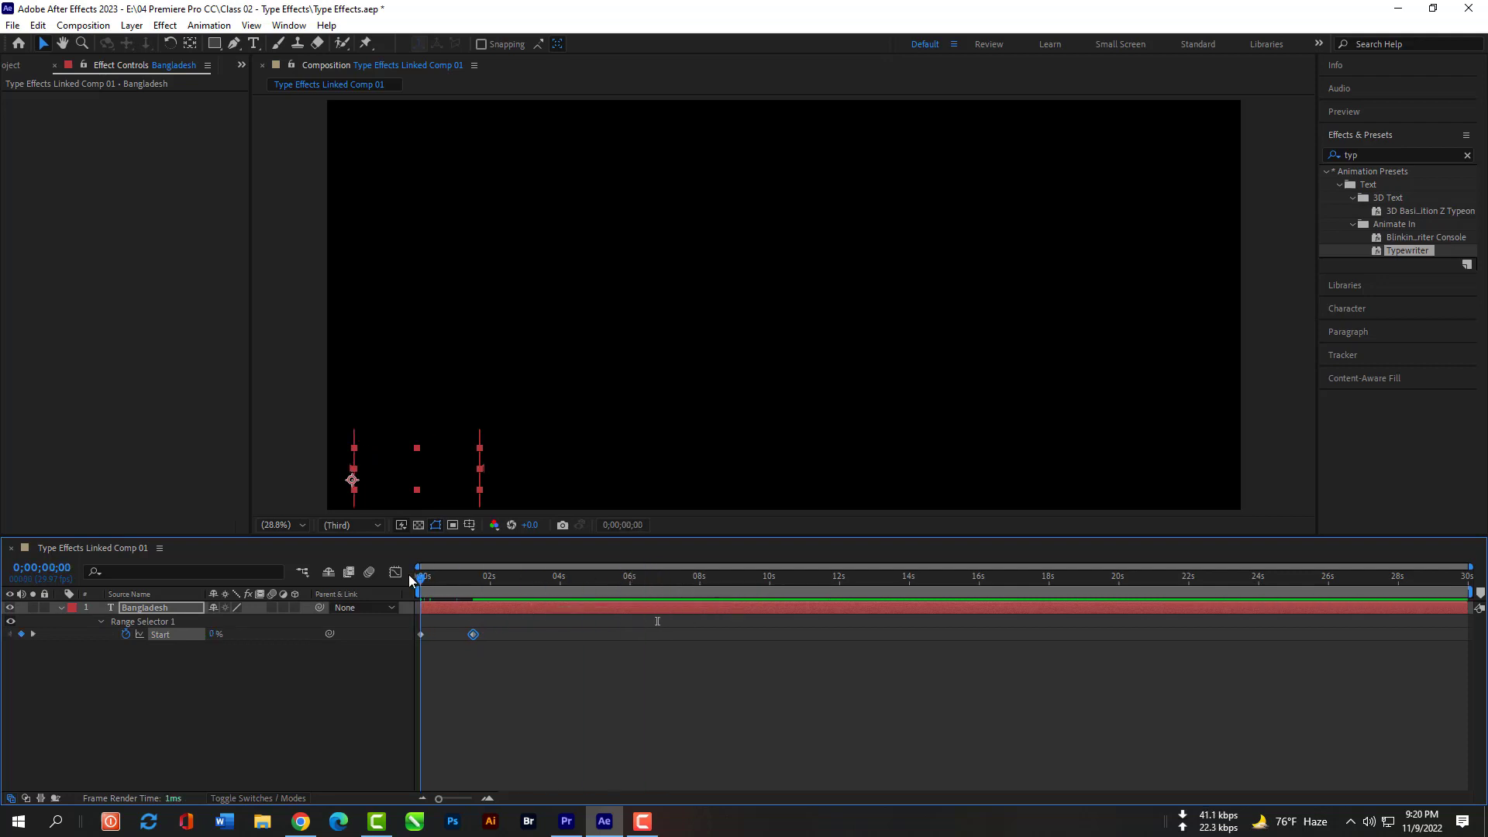
{"action": "left_click", "coordinate": [471, 671]}
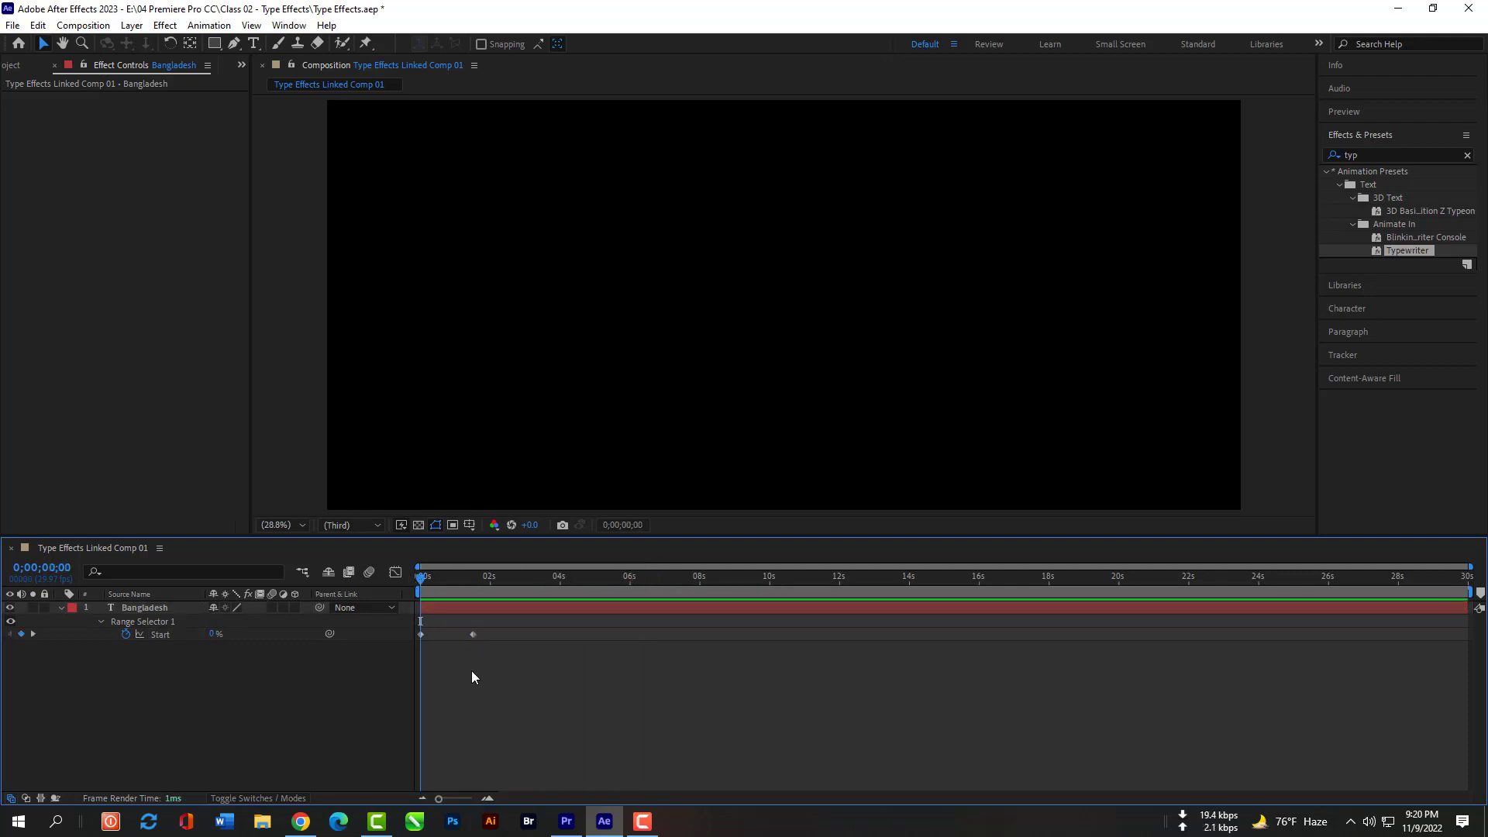
{"action": "key", "text": "space"}
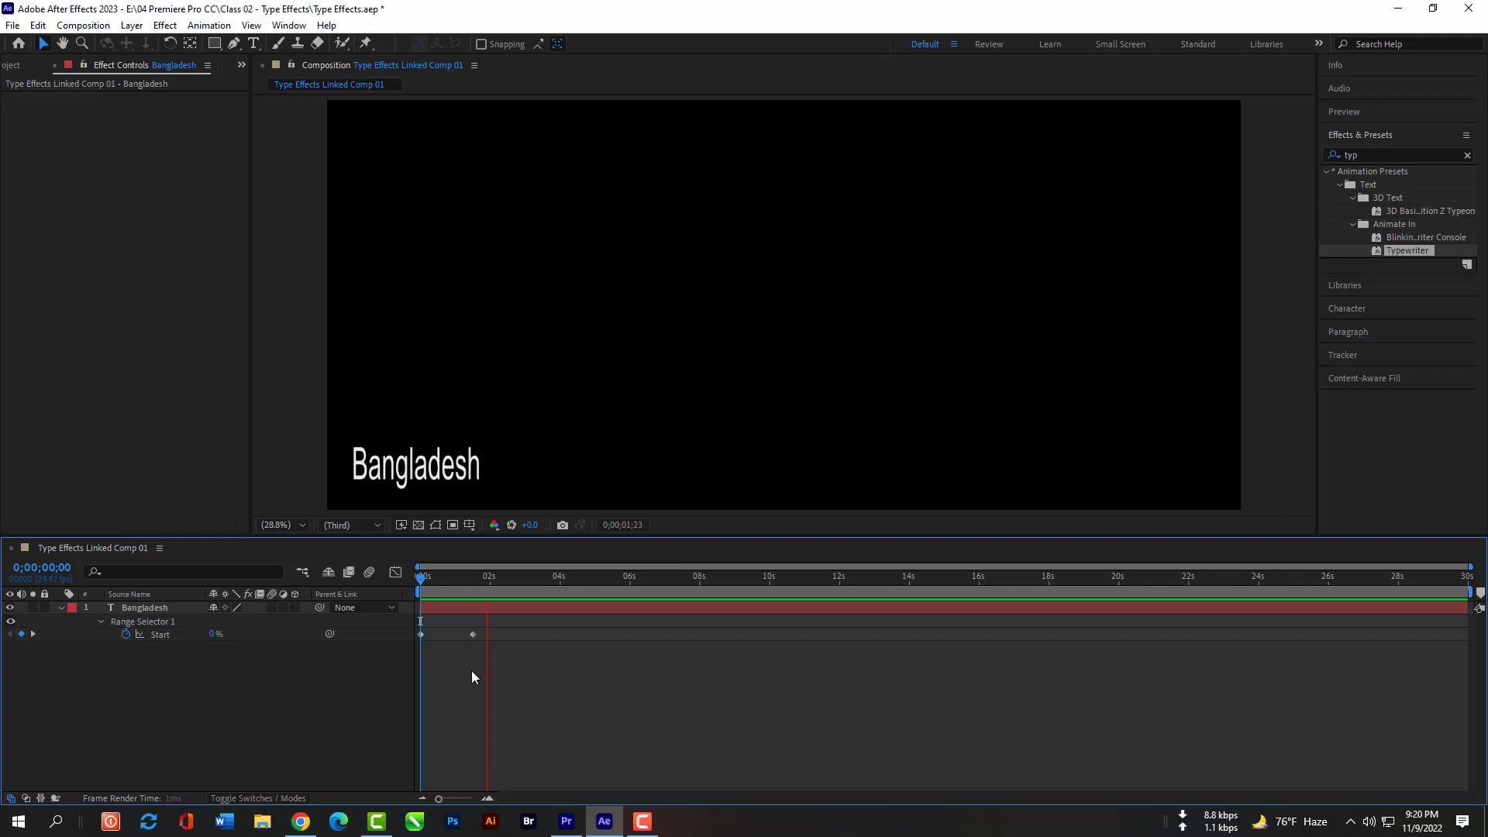
{"action": "key", "text": "space"}
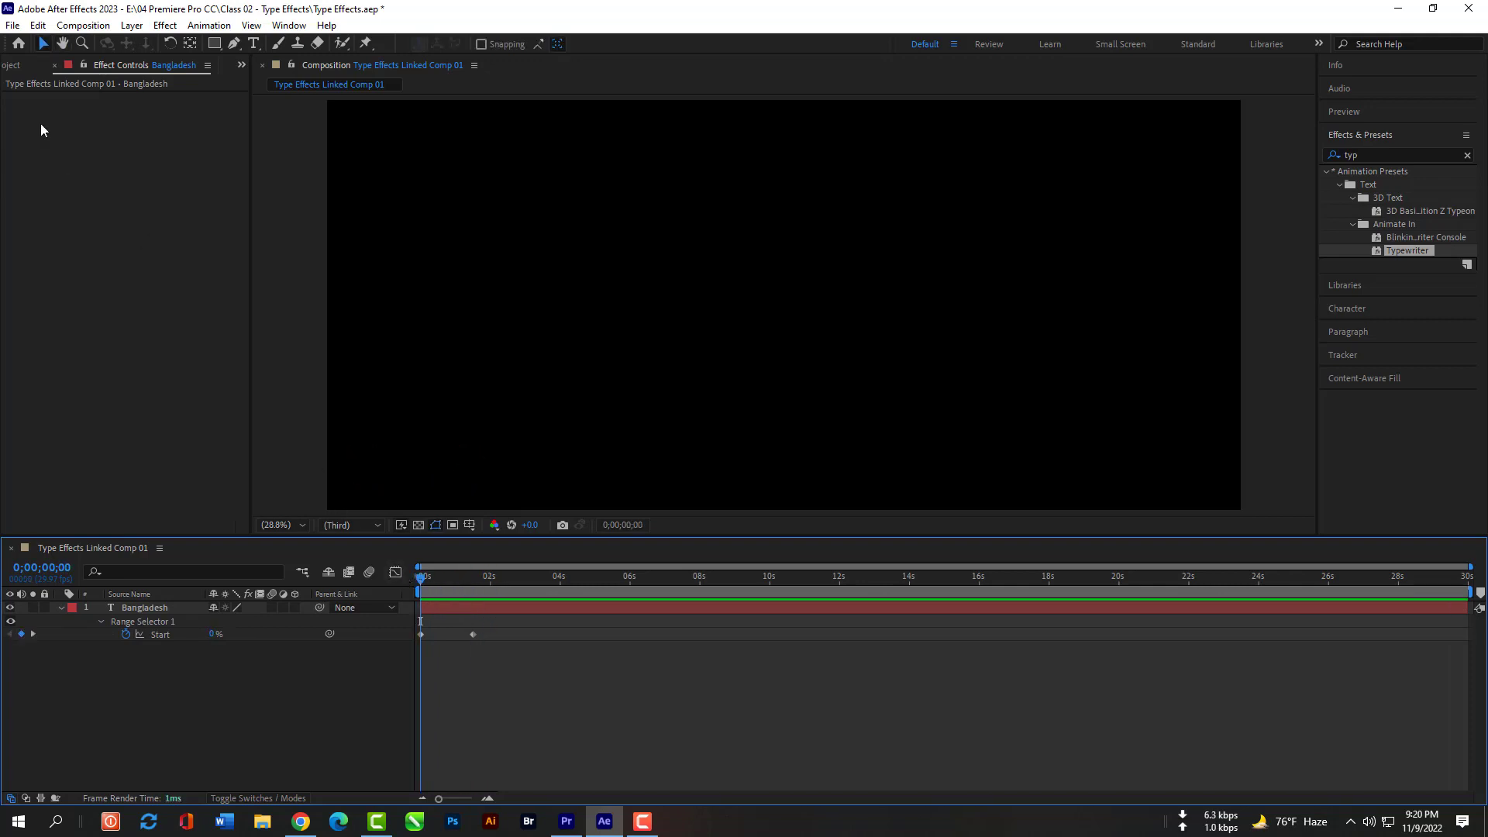
{"action": "left_click", "coordinate": [12, 26]}
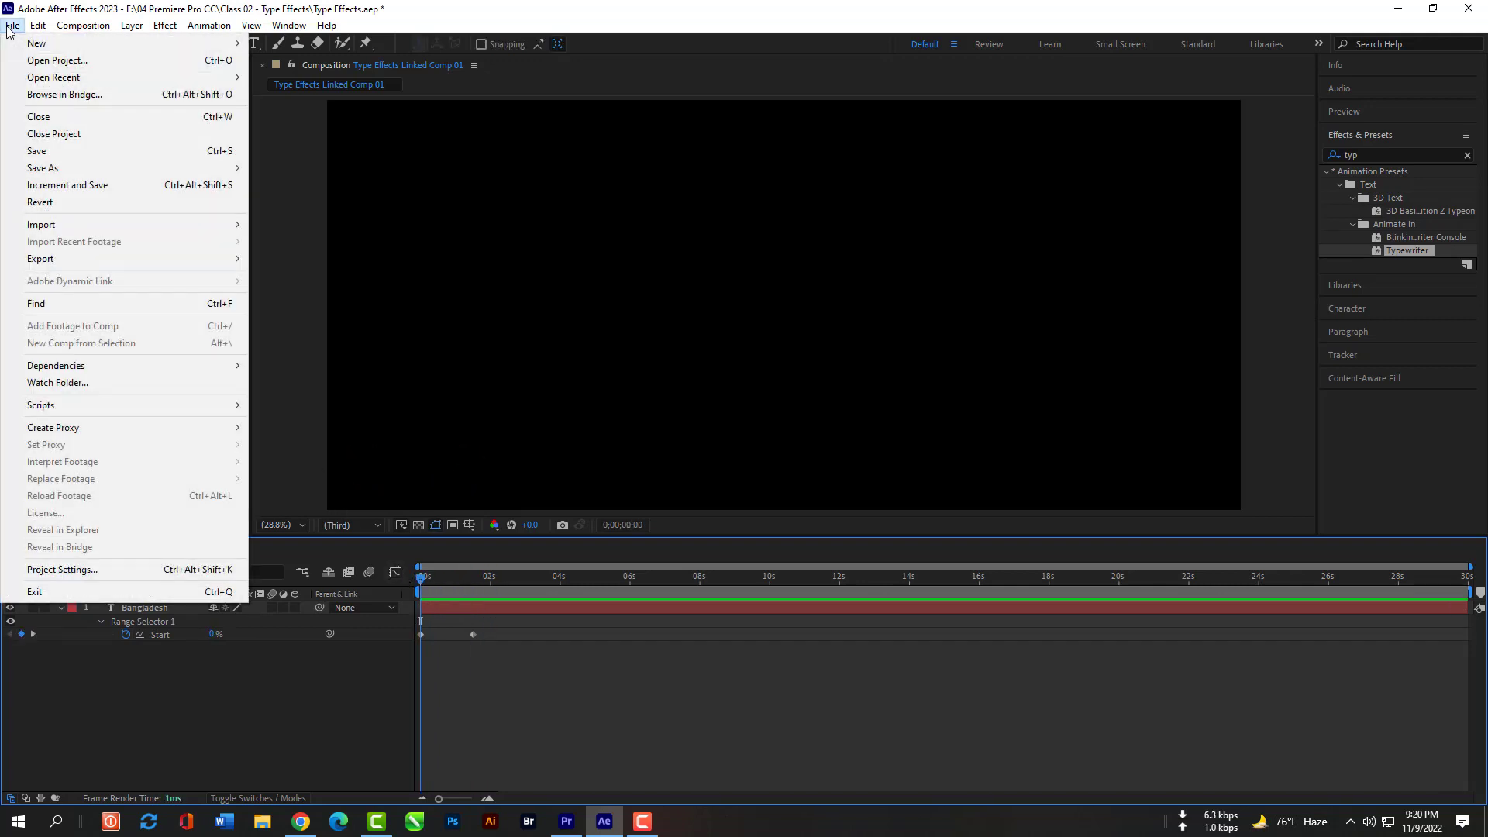
{"action": "left_click", "coordinate": [37, 151]}
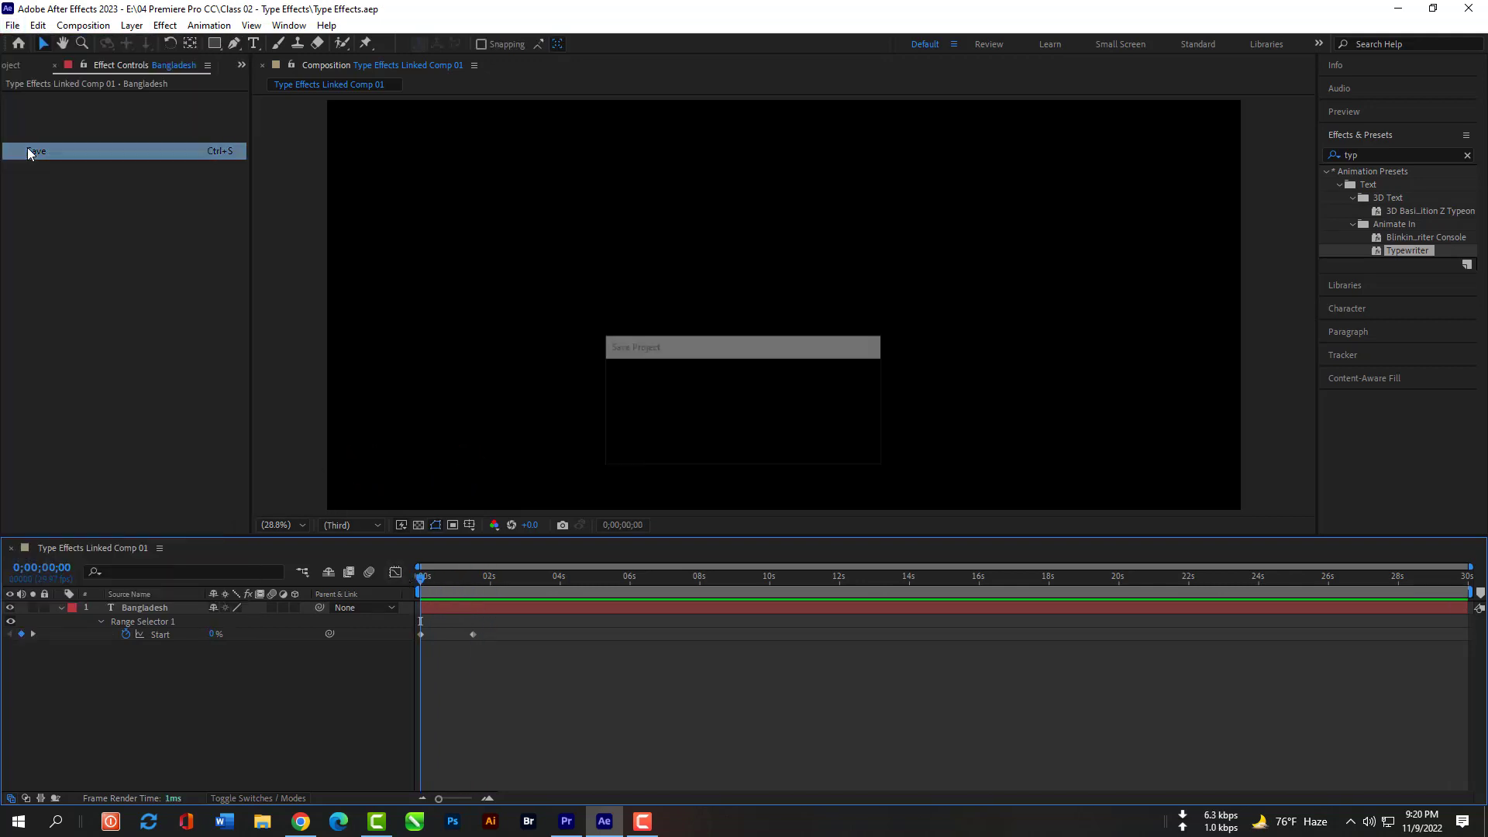
Step: Back in Premiere Pro, place the linked Bangladesh comp on V2 at the sequence start
{"action": "left_click", "coordinate": [554, 826]}
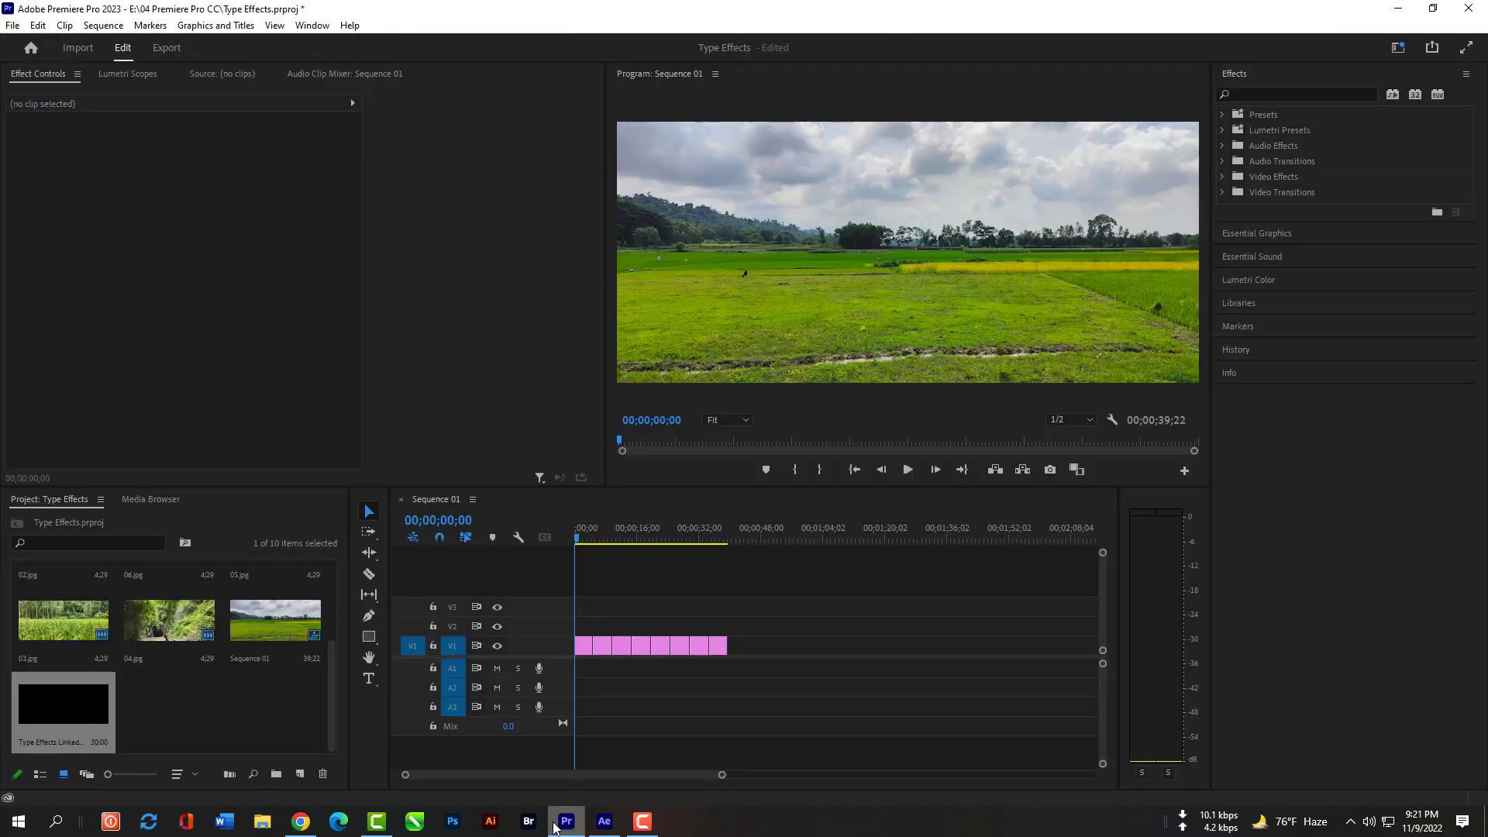
{"action": "left_click", "coordinate": [64, 719]}
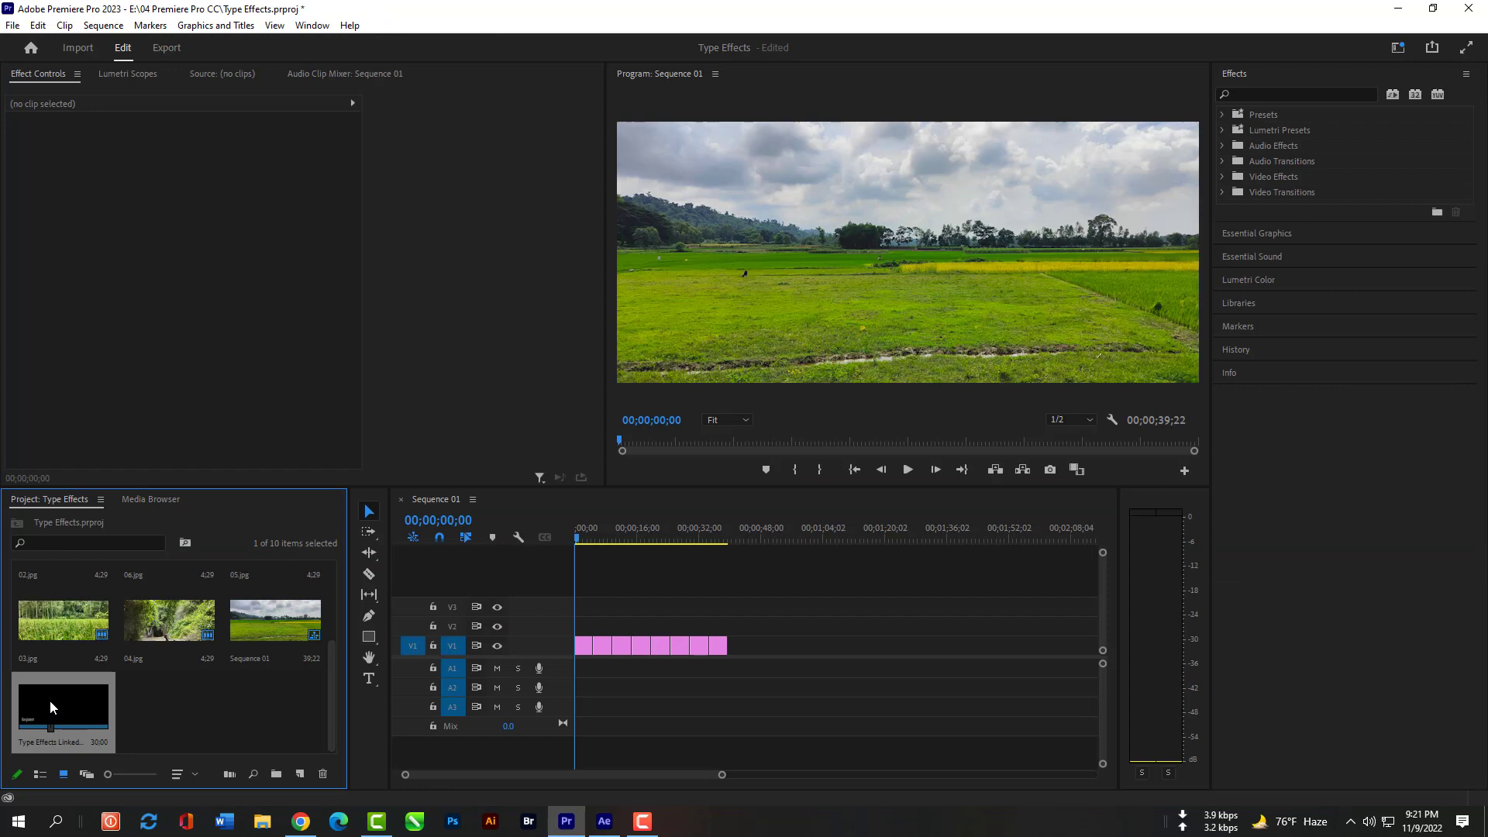
{"action": "left_click", "coordinate": [64, 700]}
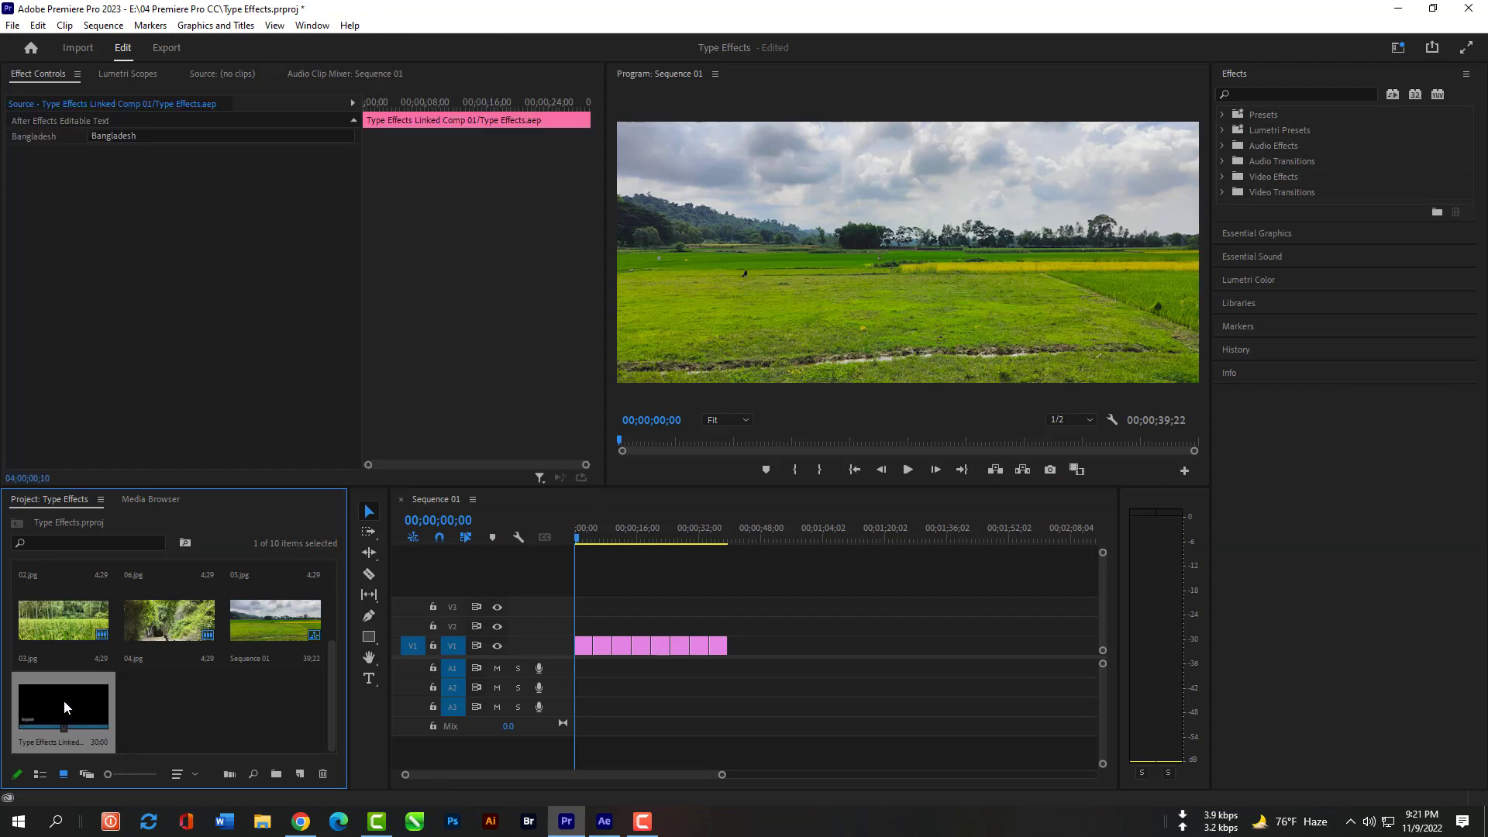
{"action": "double_click", "coordinate": [63, 700]}
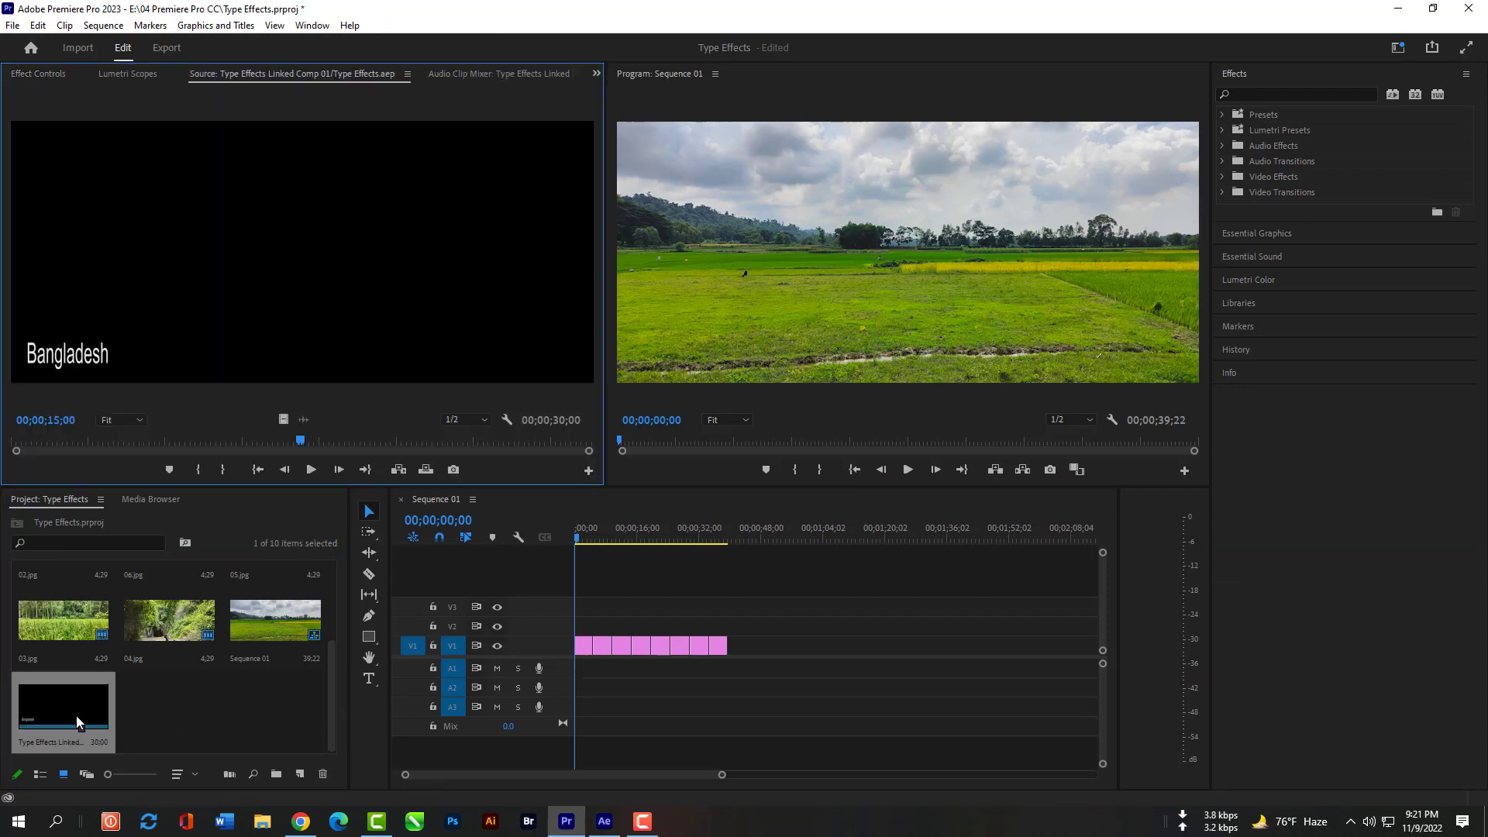
{"action": "left_click_drag", "start_coordinate": [76, 721], "coordinate": [582, 626]}
Step: Trim the caption clip to end at 00;00;02;22 and play it back to check
{"action": "key", "text": "space"}
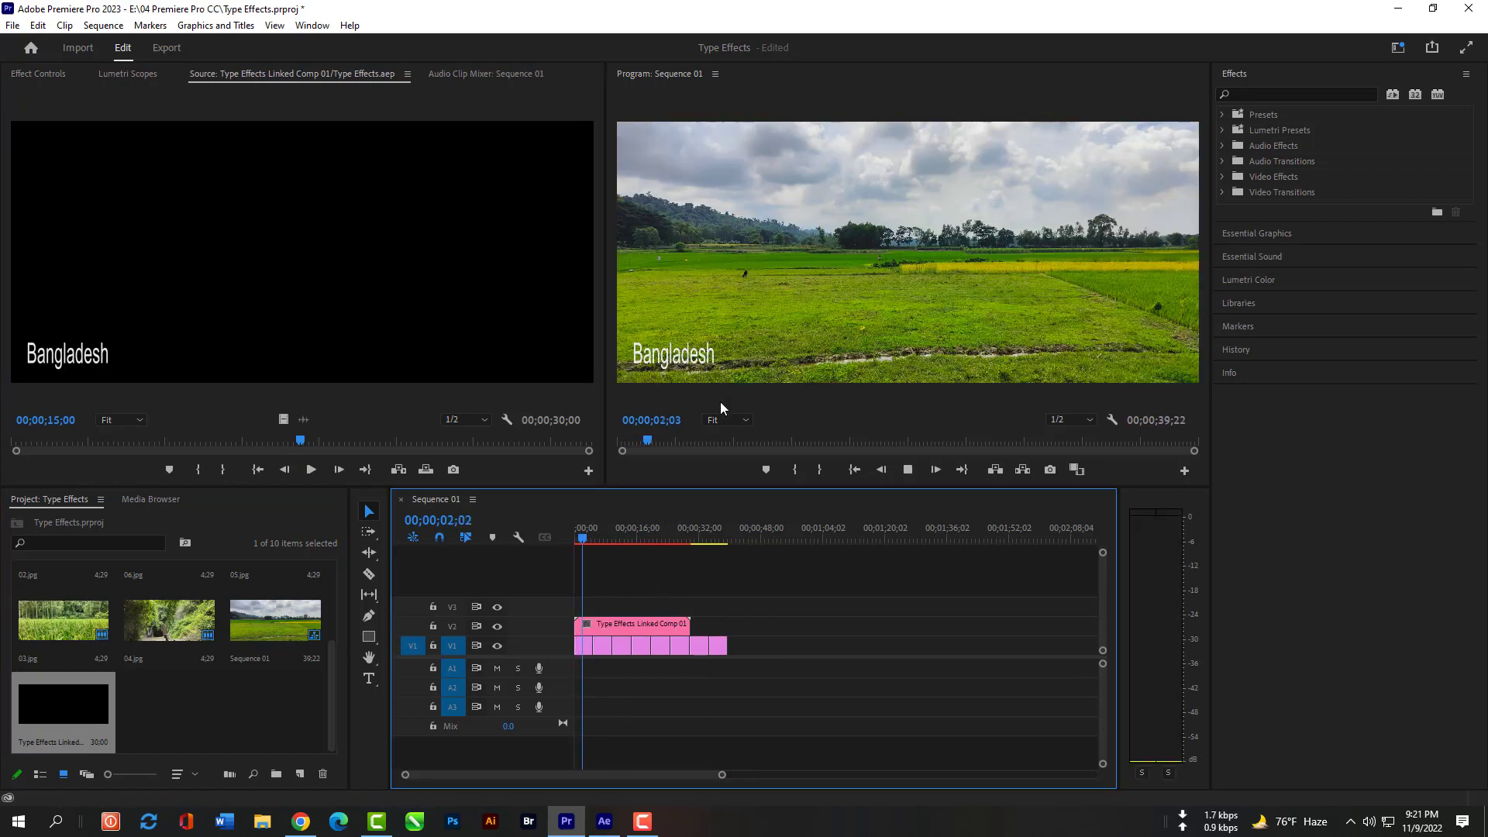
{"action": "key", "text": "space"}
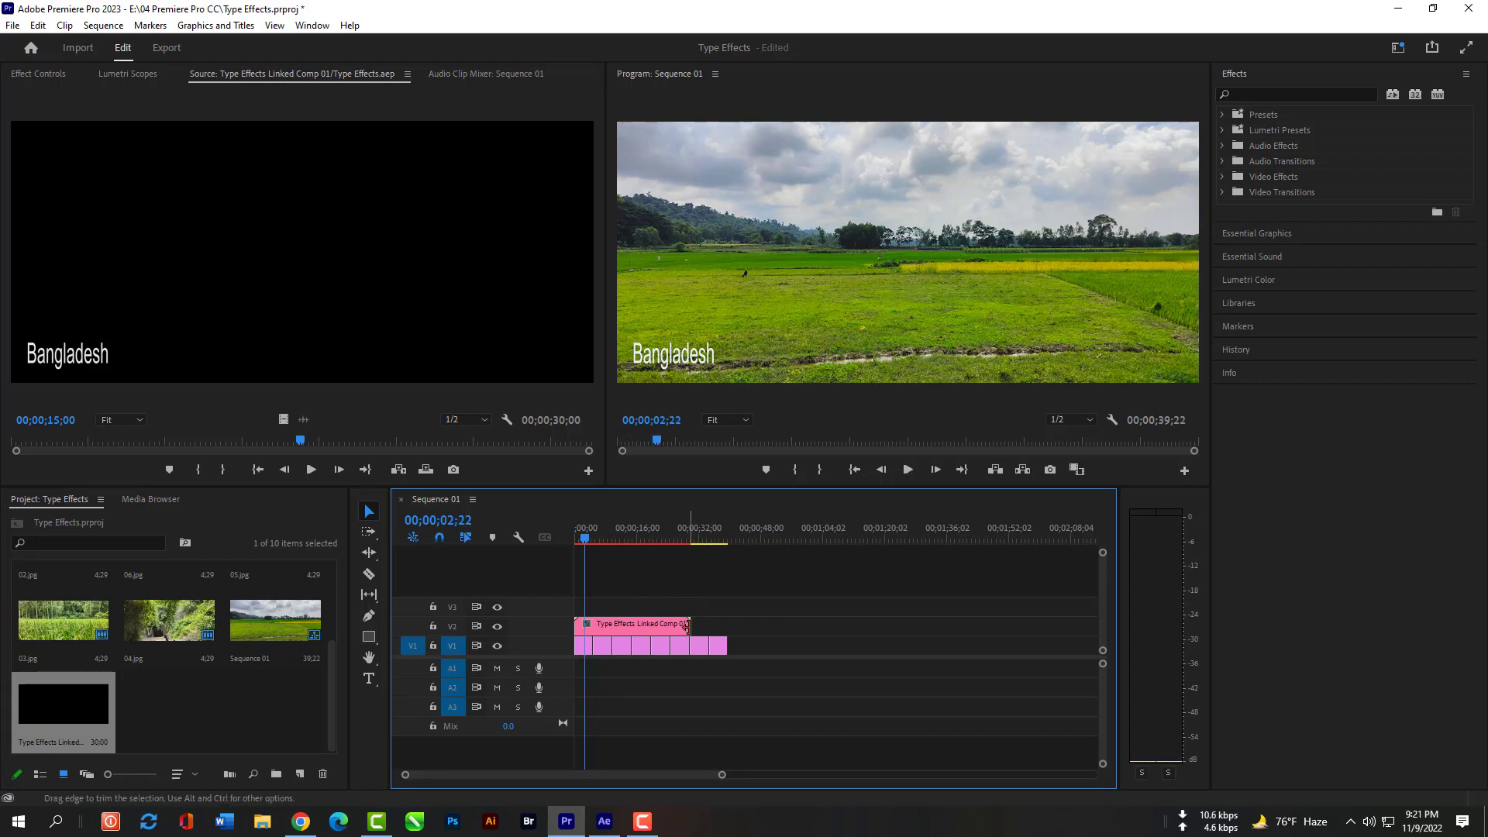
{"action": "left_click_drag", "start_coordinate": [686, 627], "coordinate": [584, 626]}
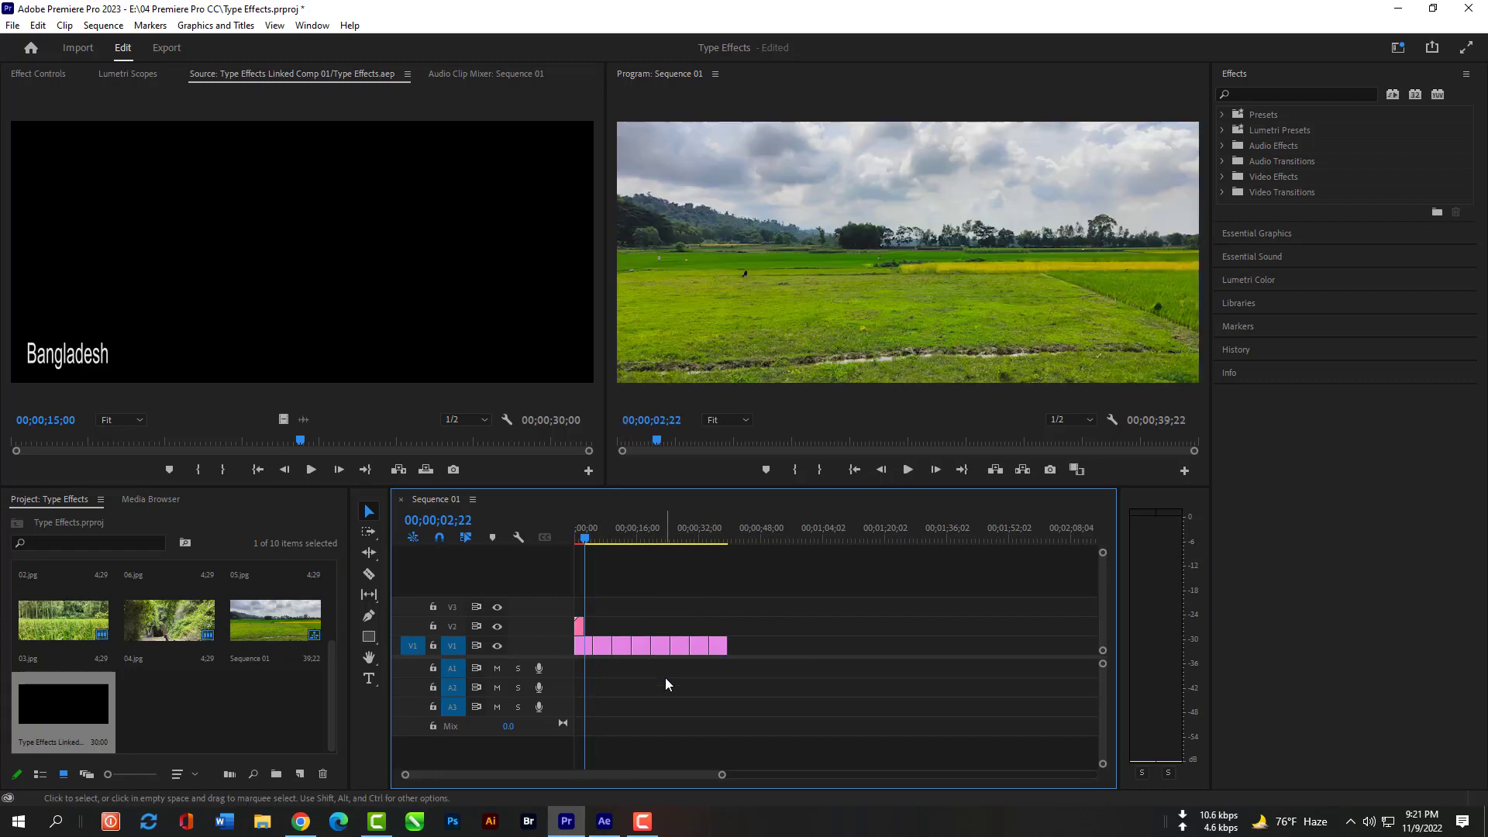
{"action": "left_click_drag", "start_coordinate": [584, 540], "coordinate": [577, 541]}
{"action": "key", "text": "space"}
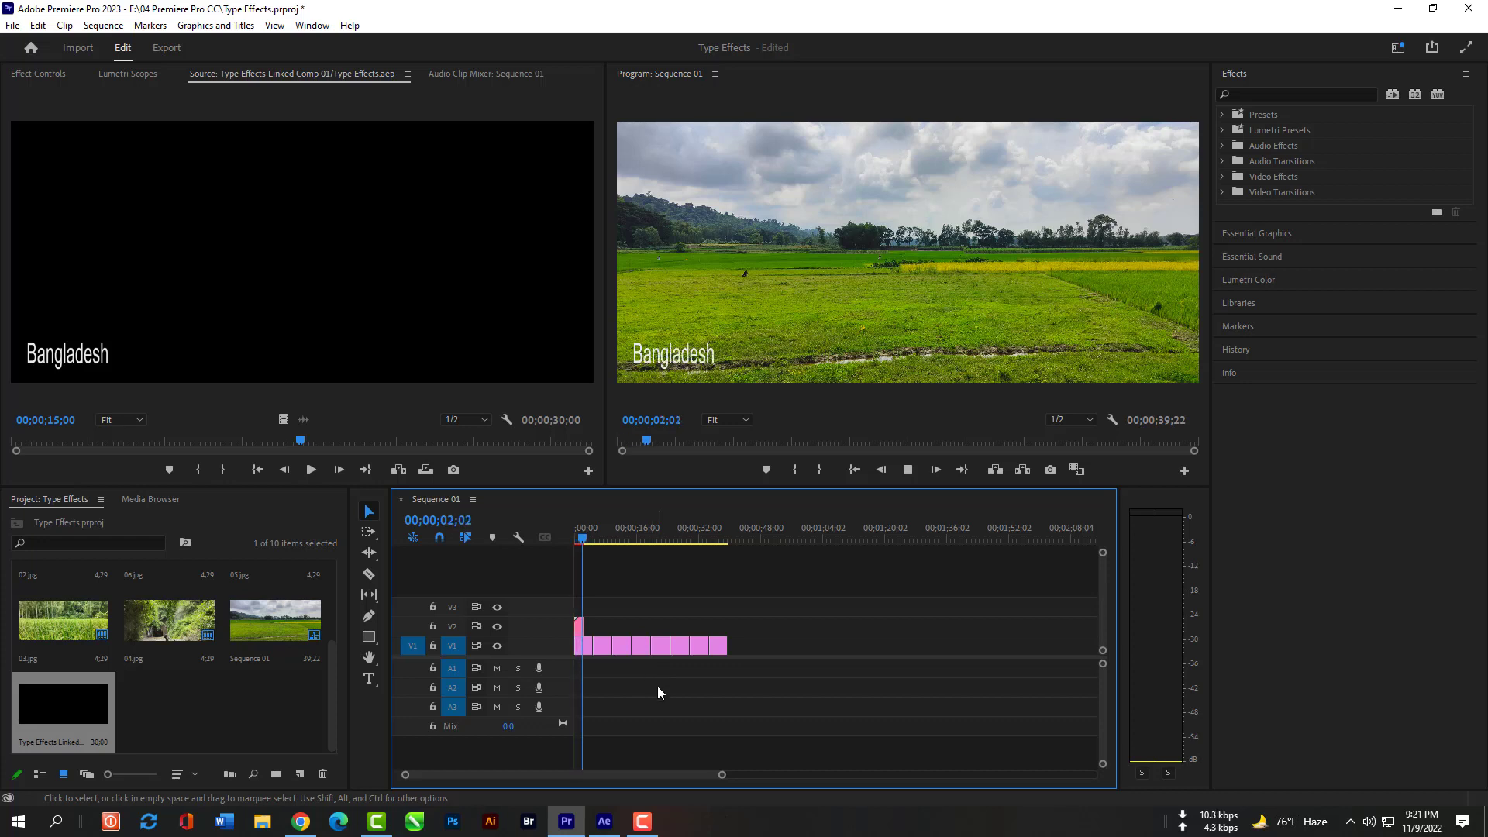
{"action": "key", "text": "space"}
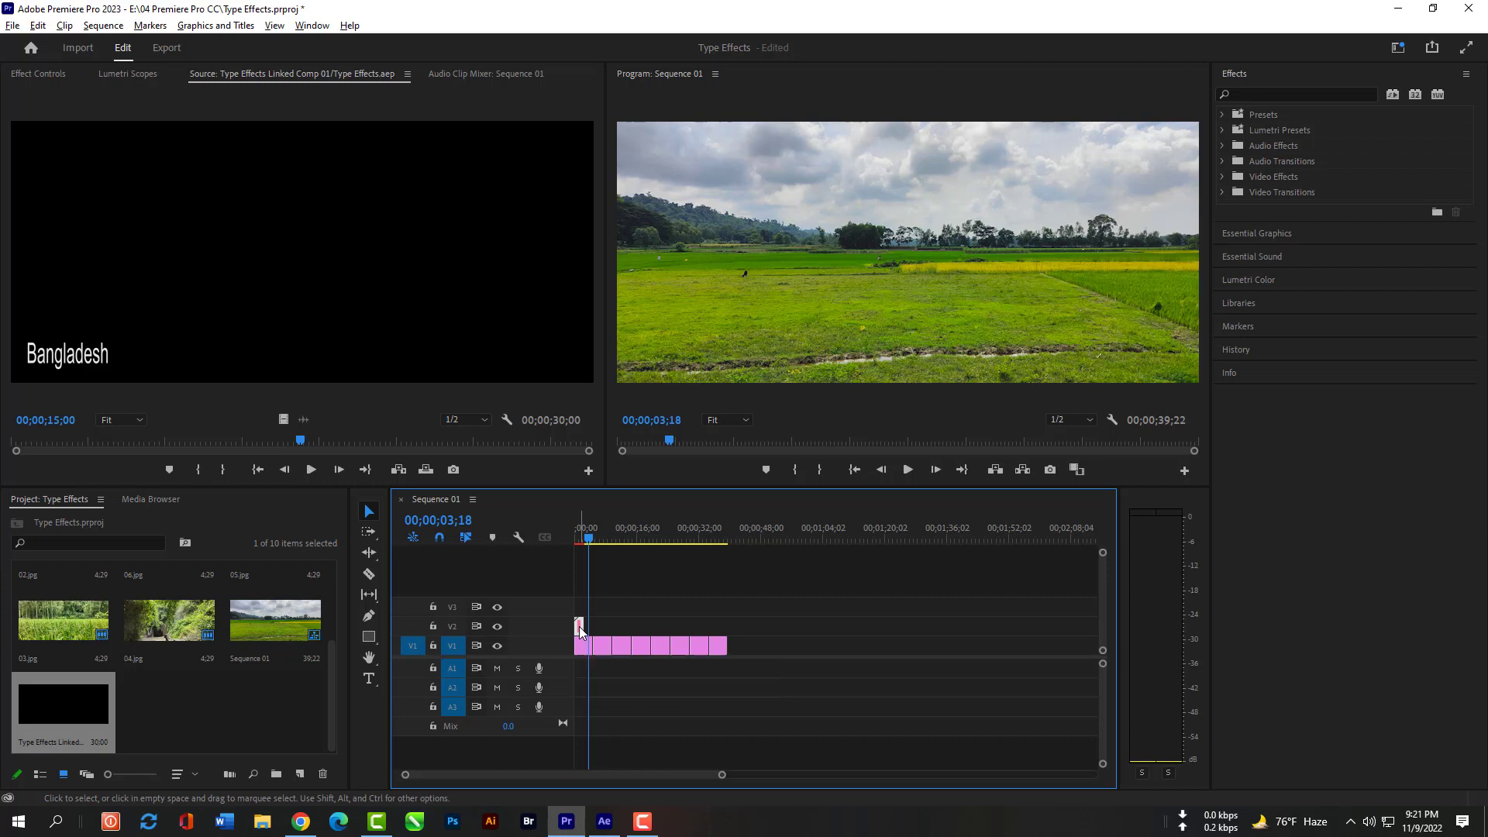
Step: Duplicate the Bangladesh caption onto V2 at 00;00;24;25, over the waterfall photo
{"action": "left_click_drag", "start_coordinate": [580, 629], "coordinate": [678, 634]}
{"action": "left_click_drag", "start_coordinate": [591, 542], "coordinate": [675, 544]}
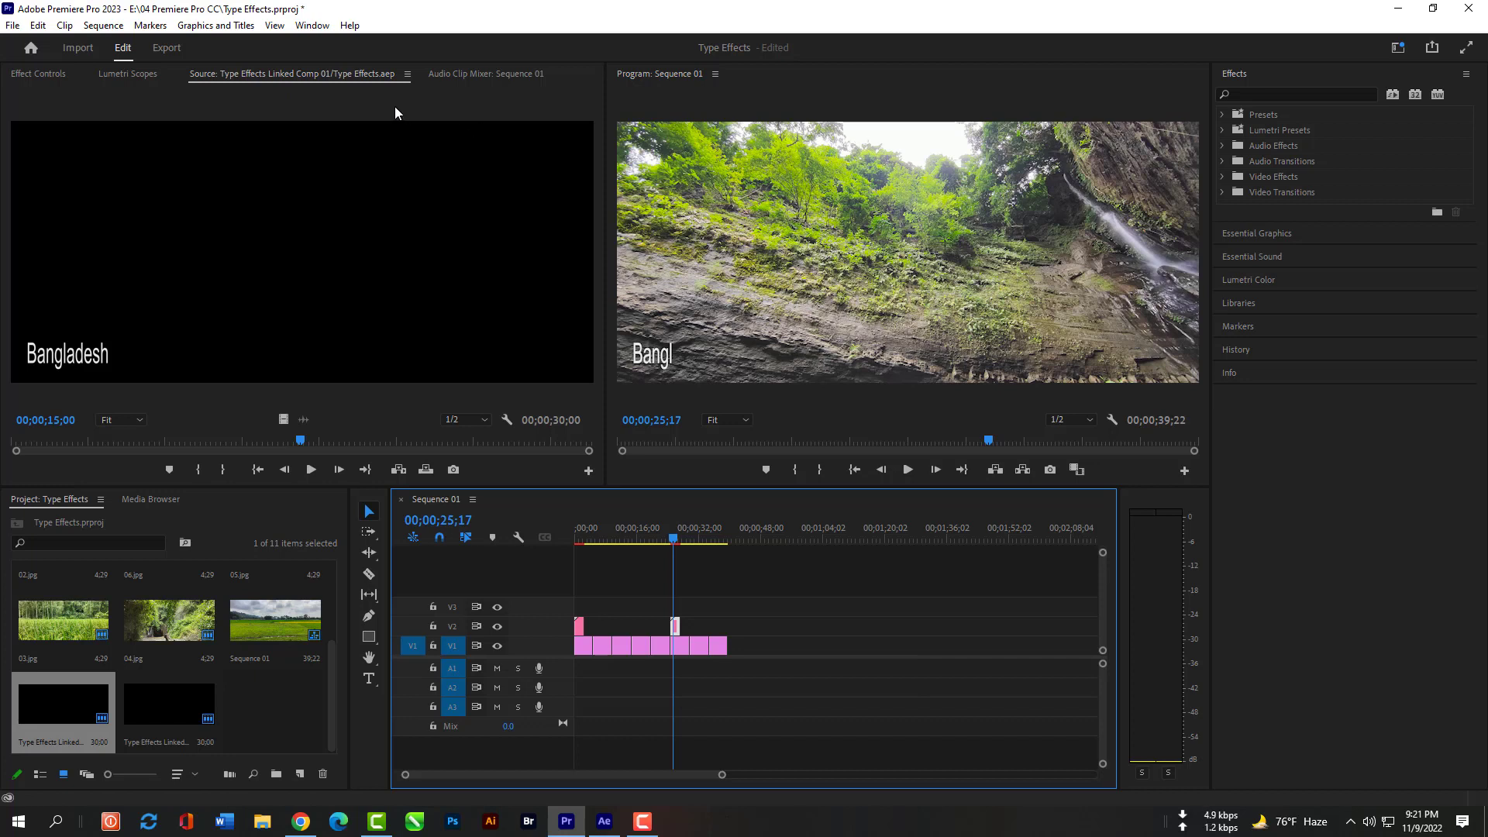
Step: Replace the copied clip's After Effects editable text with 'Chattagram' in Effect Controls
{"action": "left_click", "coordinate": [58, 75]}
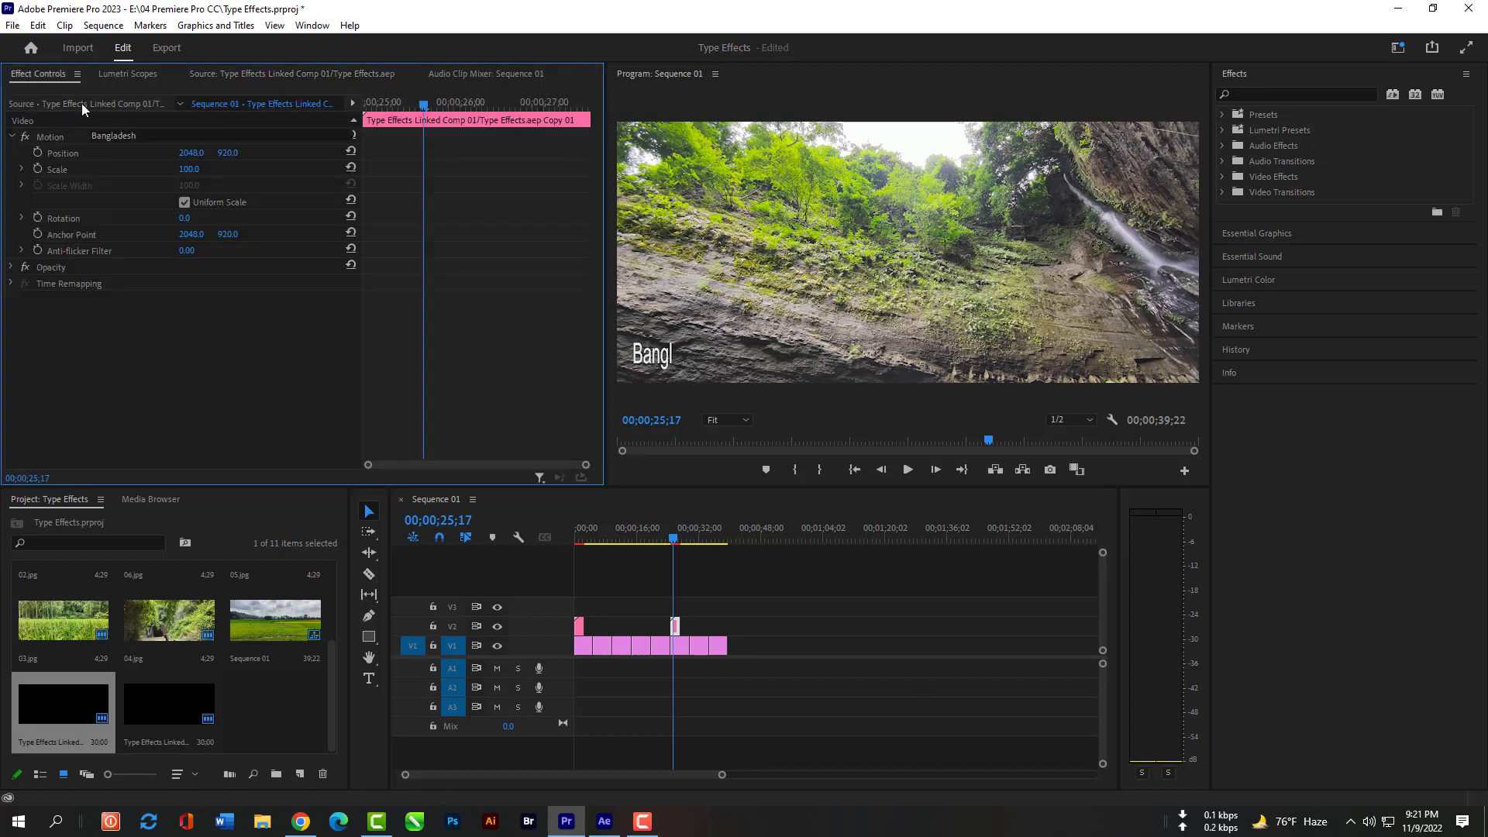
{"action": "key", "text": "f"}
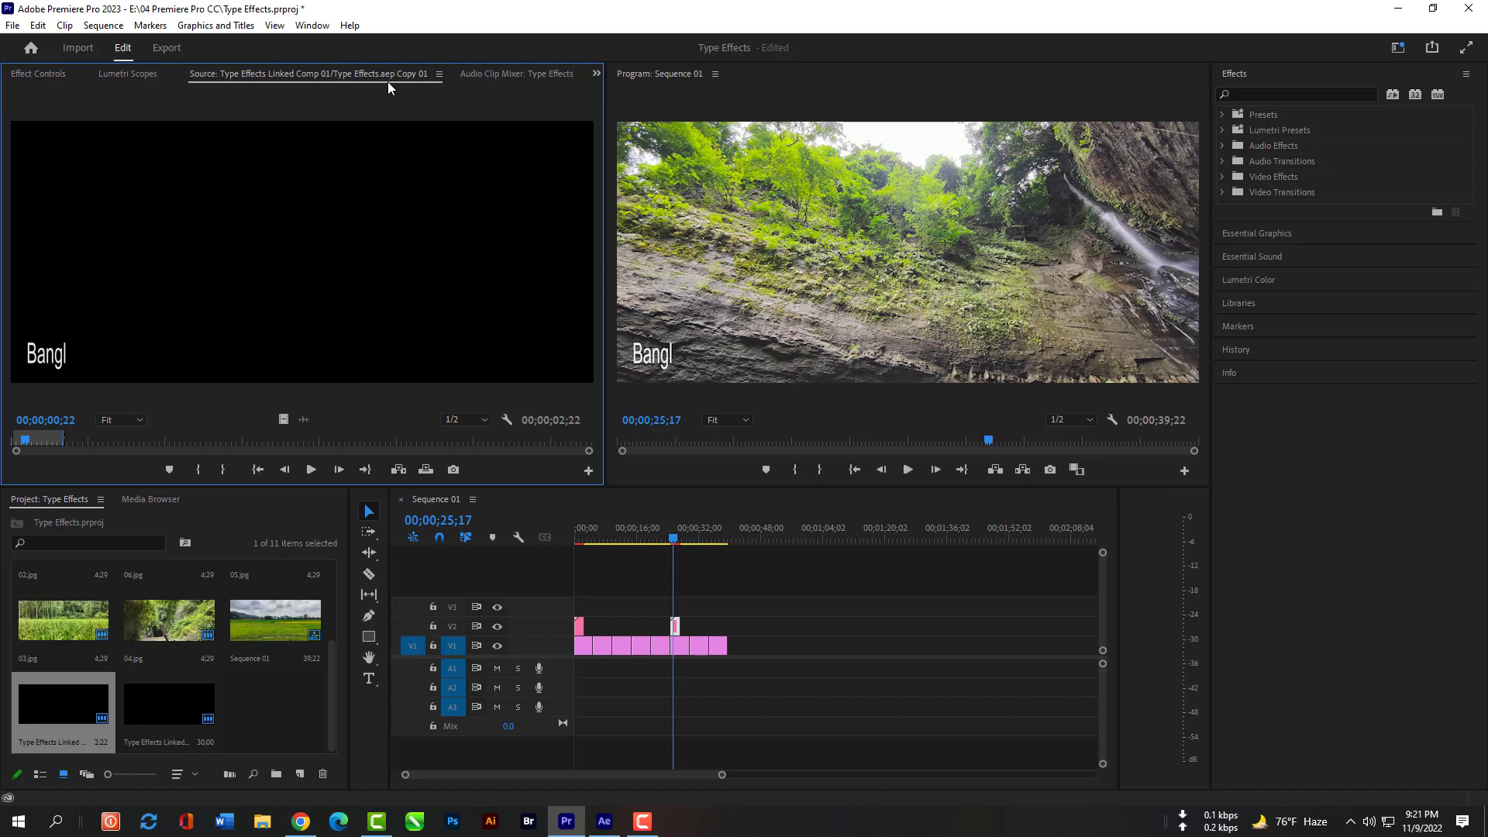
{"action": "left_click", "coordinate": [33, 75]}
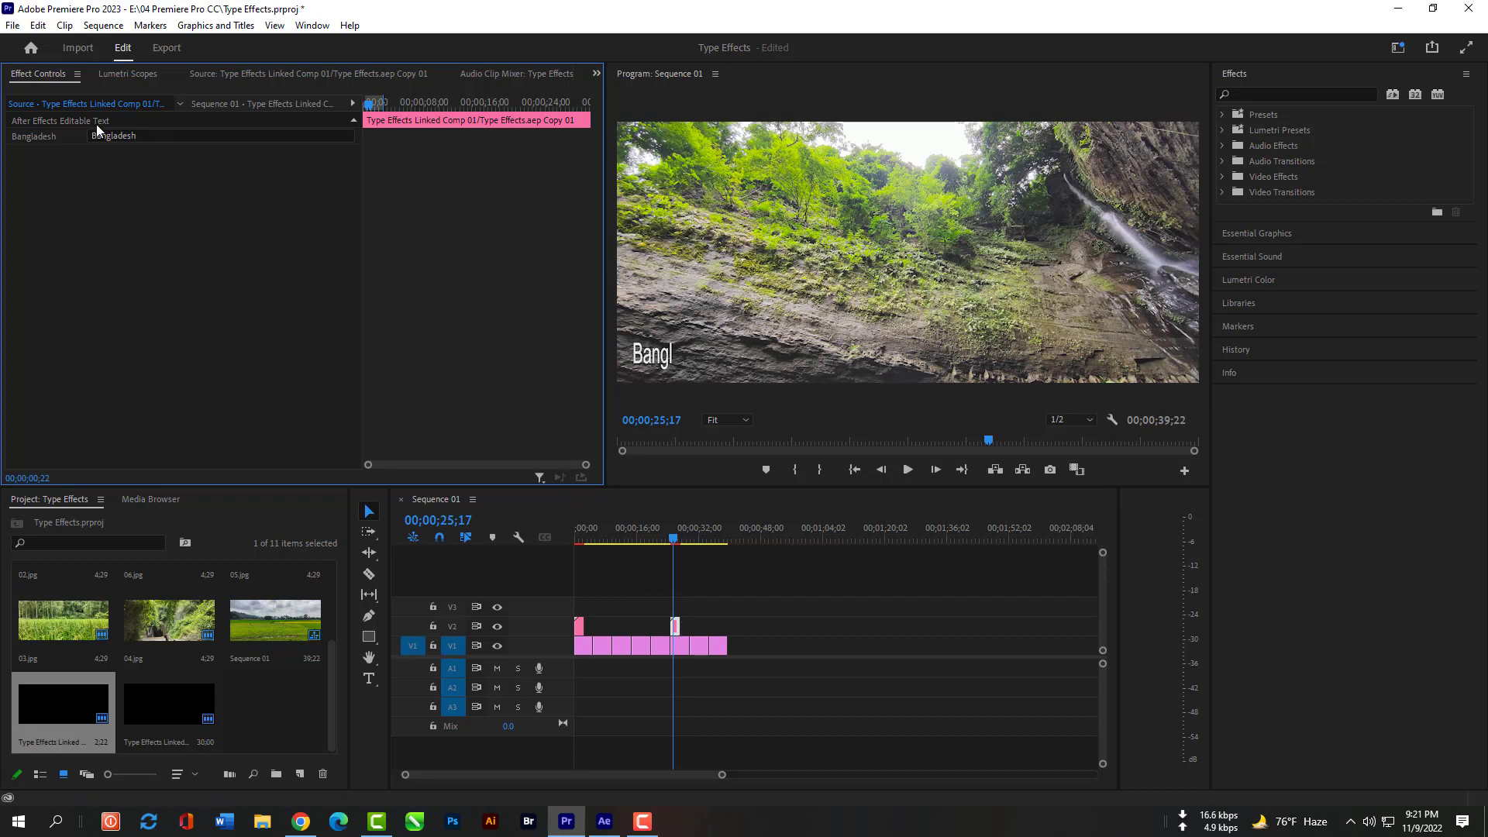
{"action": "left_click", "coordinate": [148, 133]}
{"action": "key", "text": "ctrl+a"}
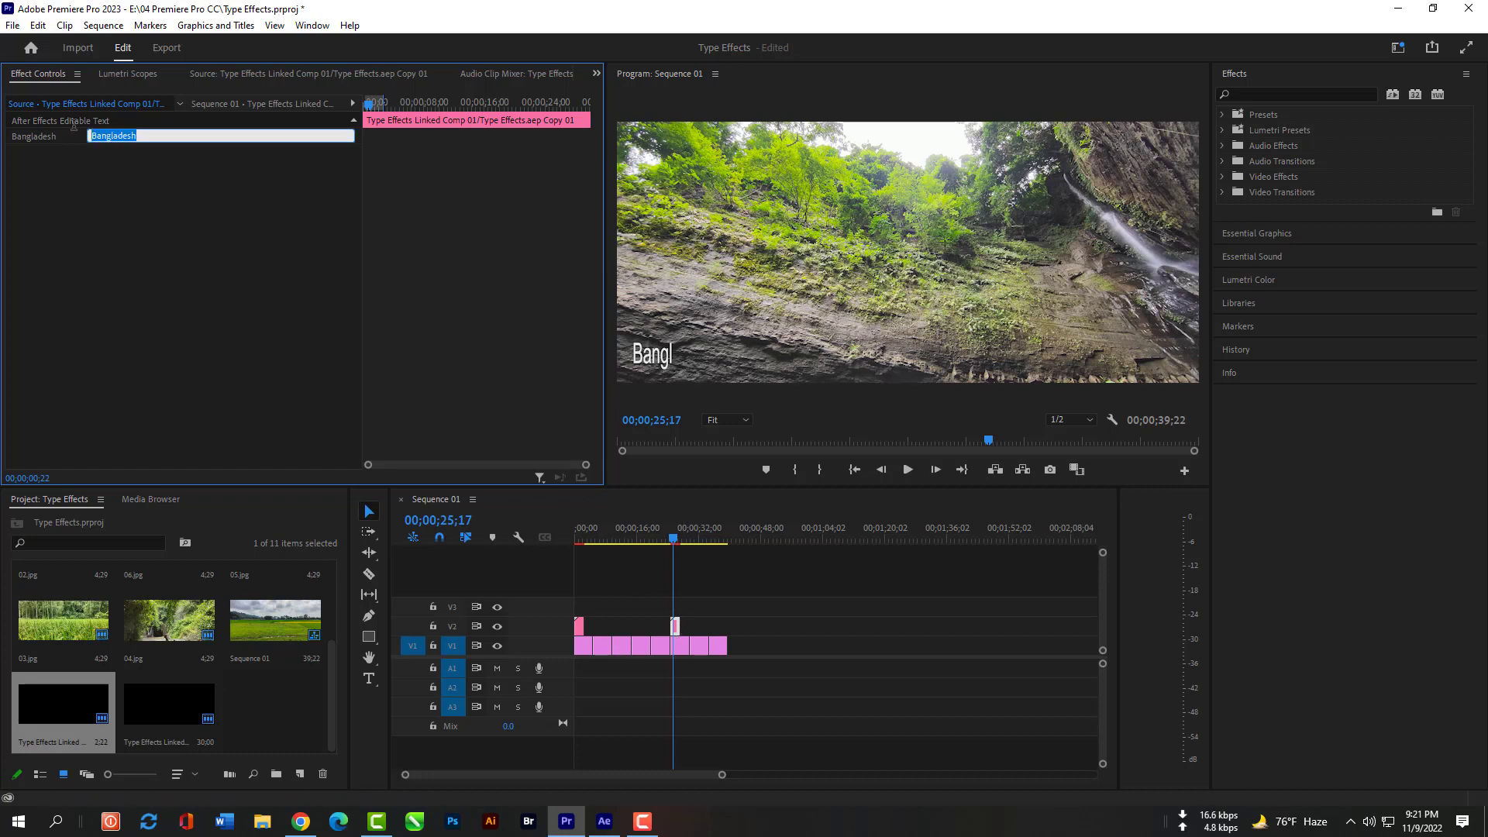
{"action": "type", "text": "Chattagram"}
{"action": "left_click", "coordinate": [647, 574]}
{"action": "key", "text": "Home"}
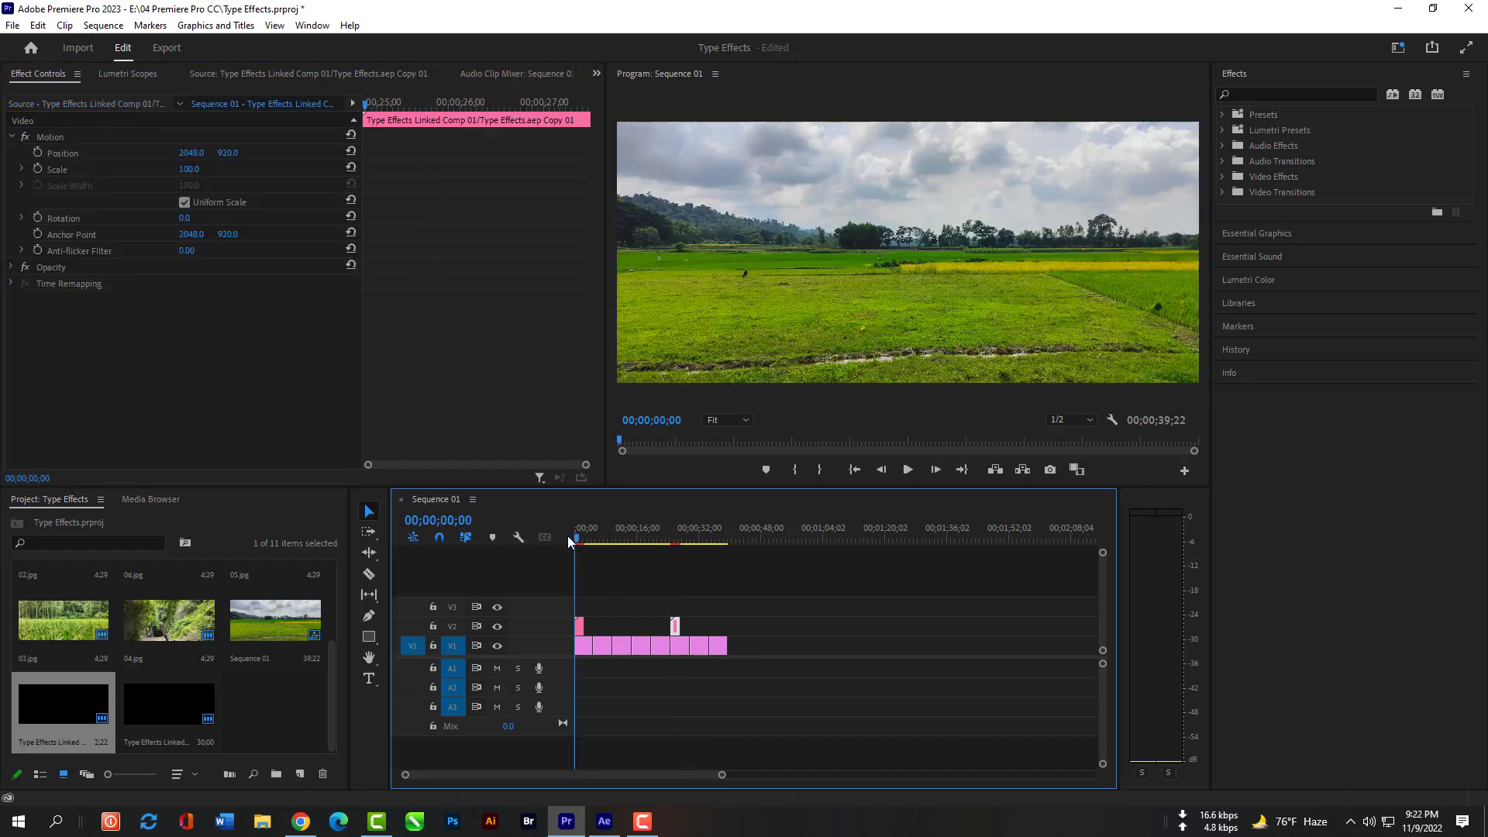
{"action": "key", "text": "space"}
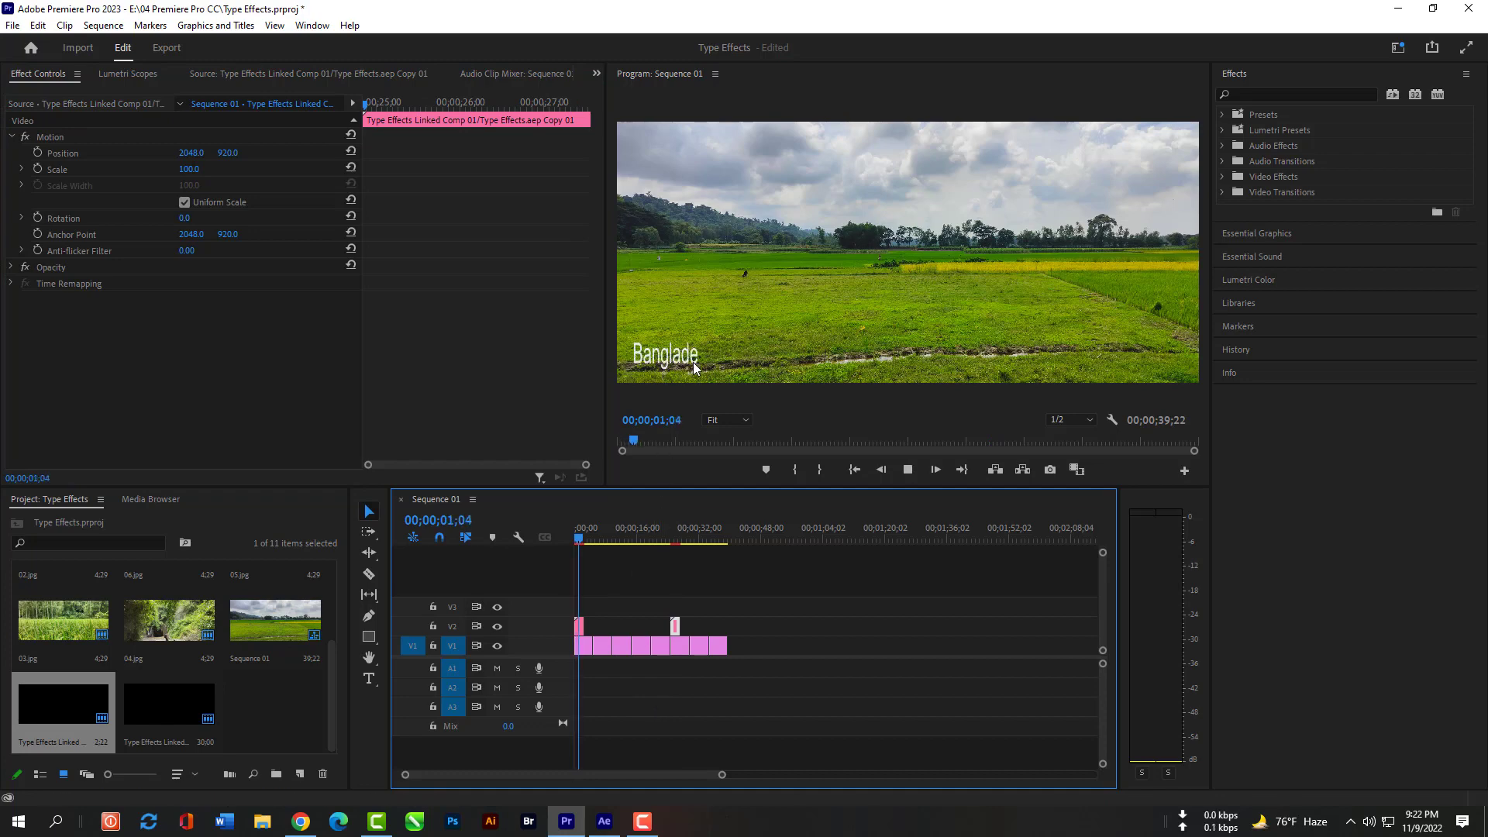
{"action": "left_click", "coordinate": [670, 542]}
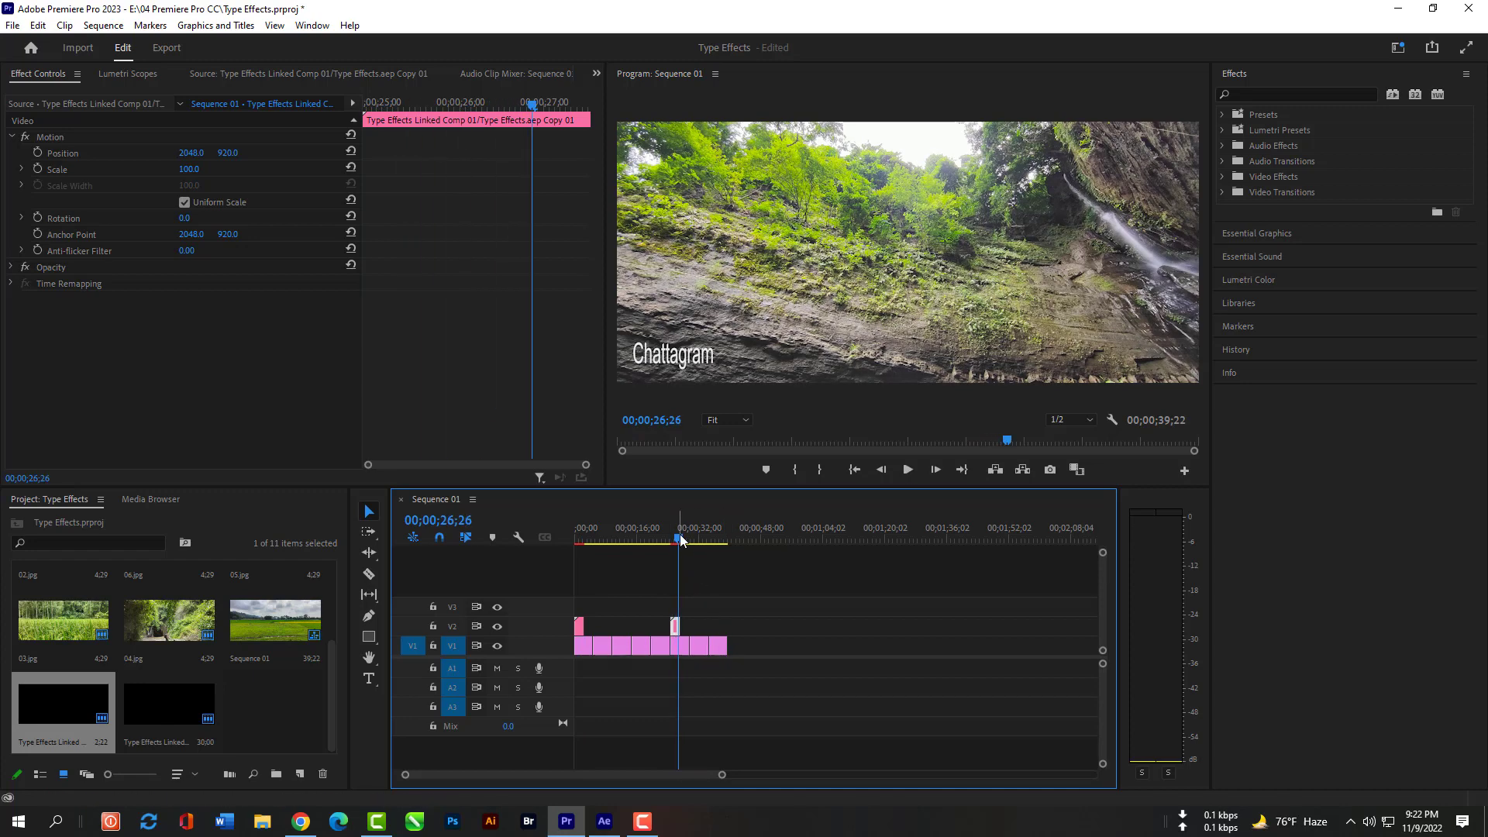
{"action": "left_click", "coordinate": [600, 536]}
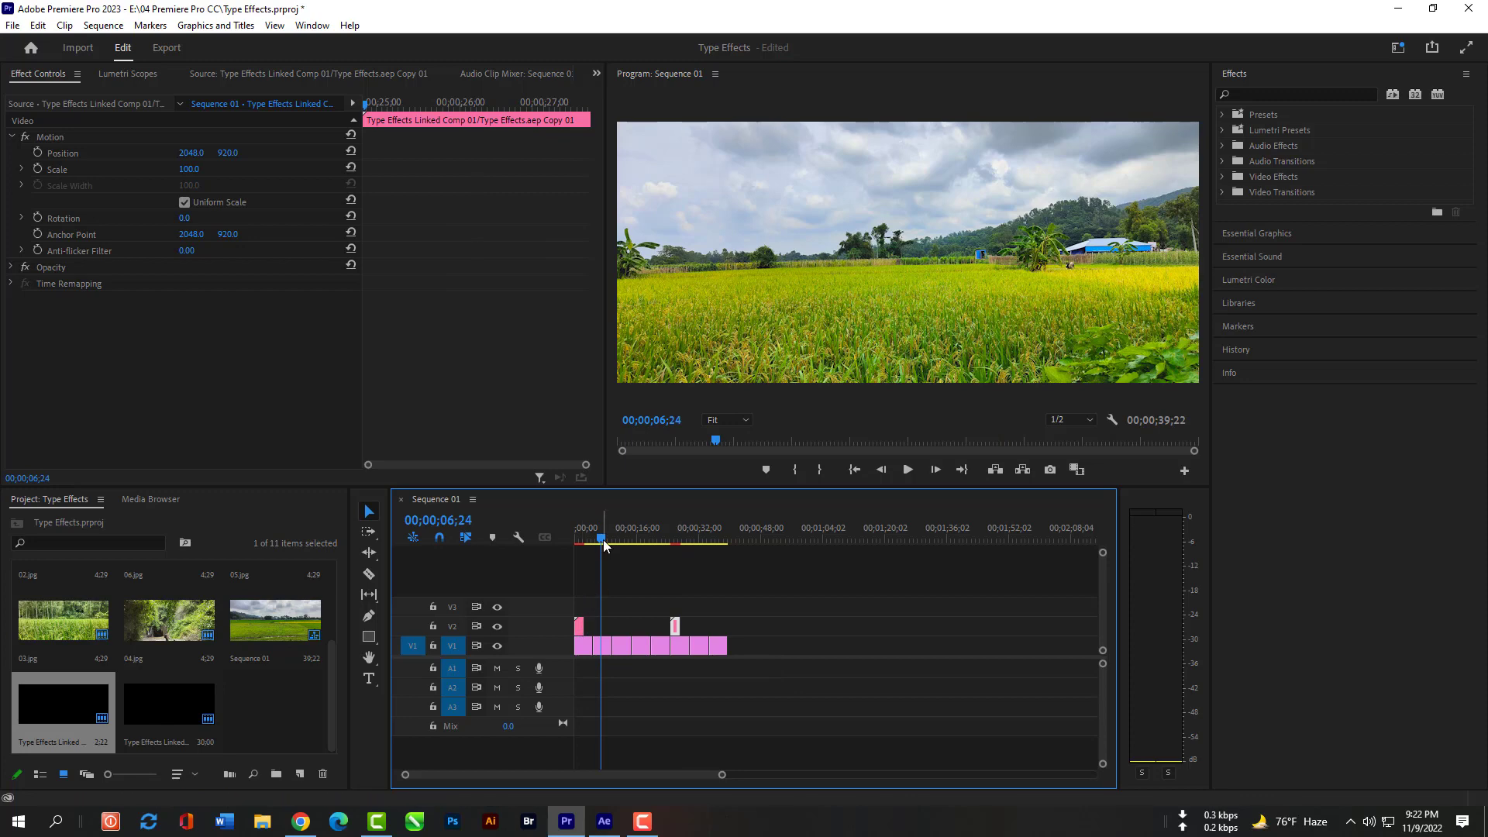
{"action": "left_click", "coordinate": [573, 540]}
{"action": "left_click", "coordinate": [588, 579]}
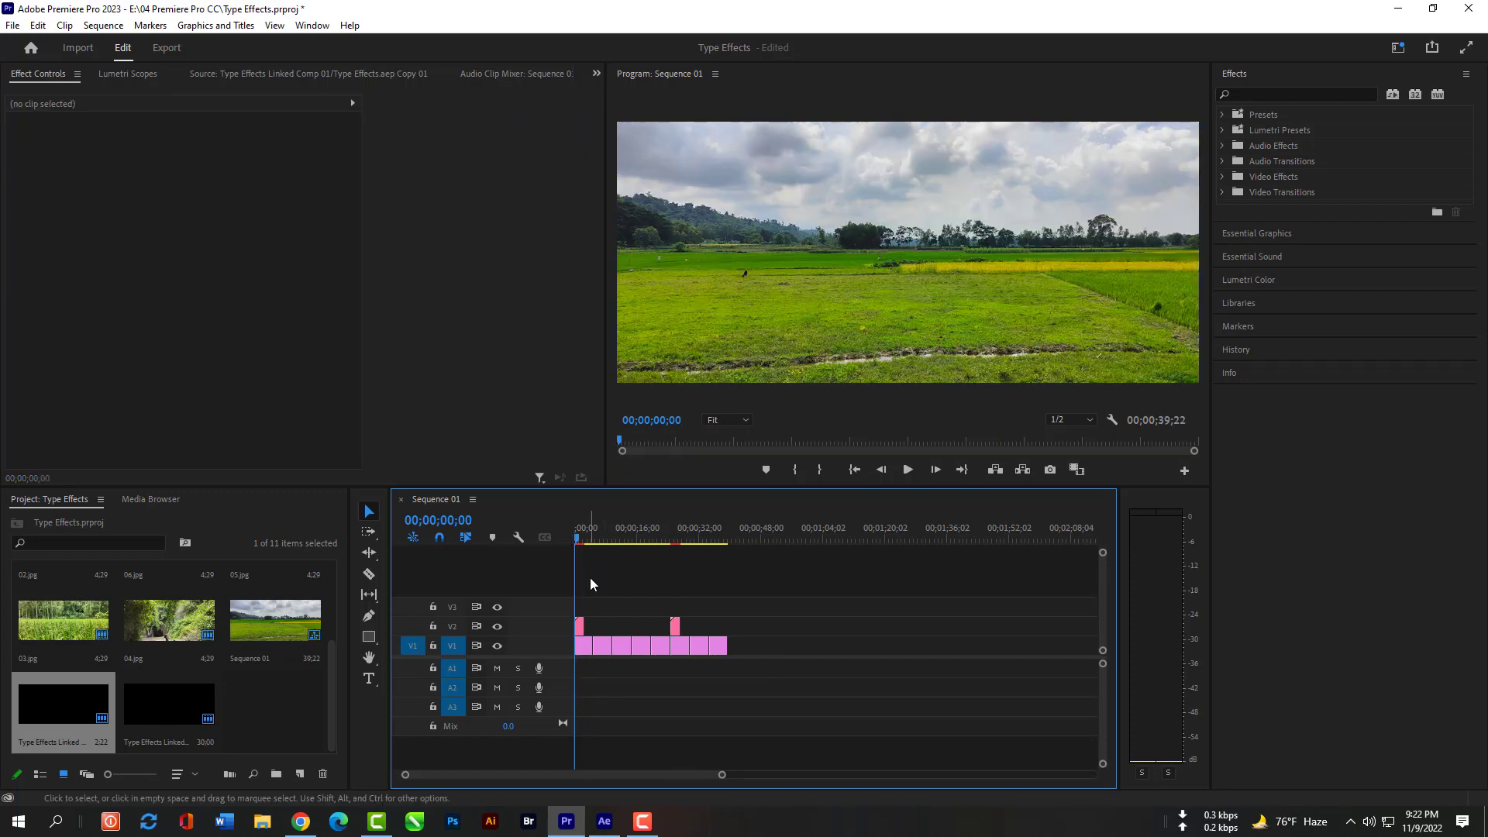
Step: Open the Import dialog from the Project panel and browse to the New Edge360 (E:) drive
{"action": "double_click", "coordinate": [290, 700]}
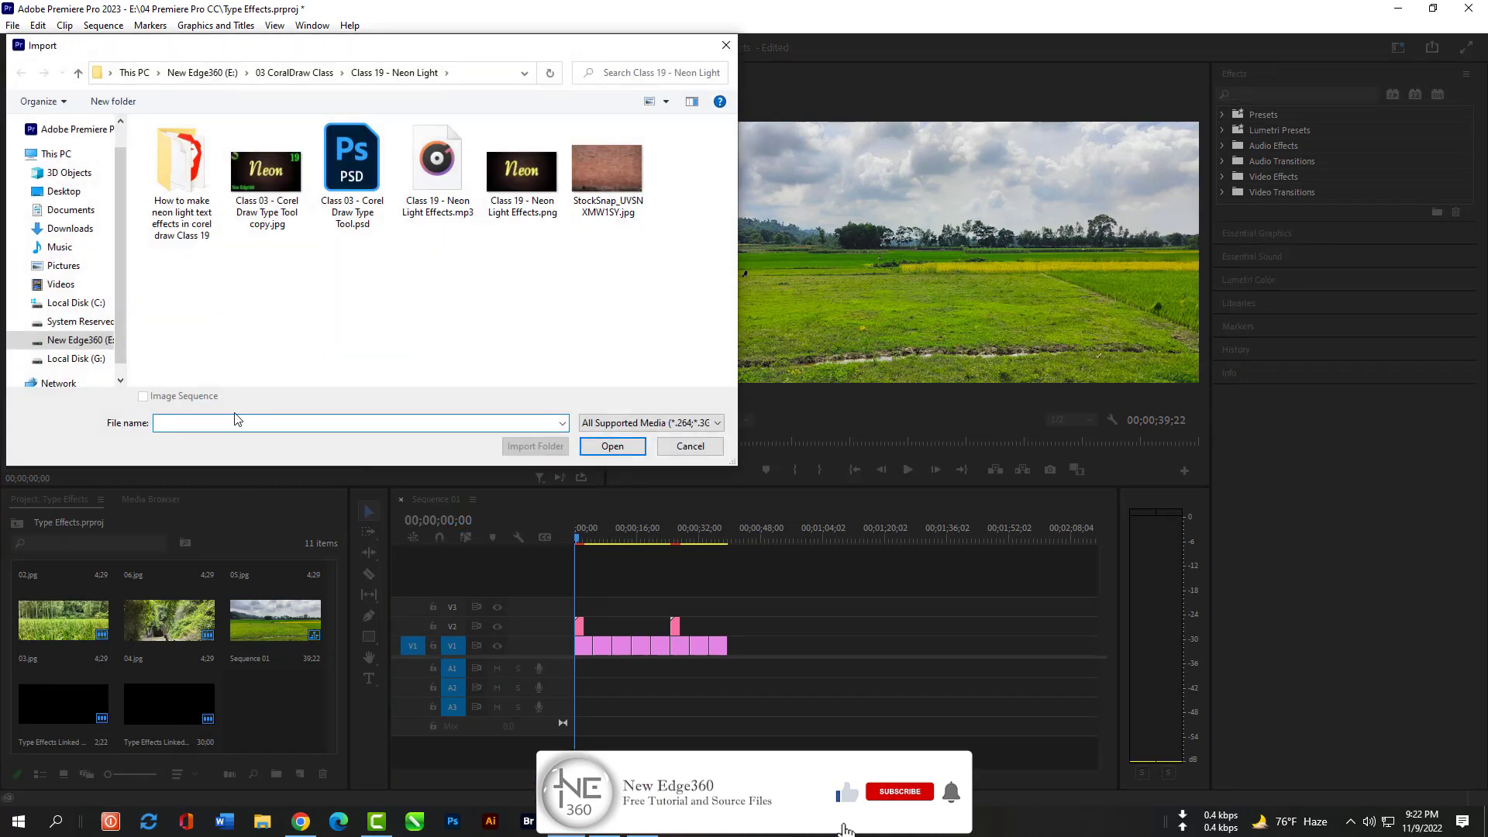
{"action": "left_click", "coordinate": [75, 339]}
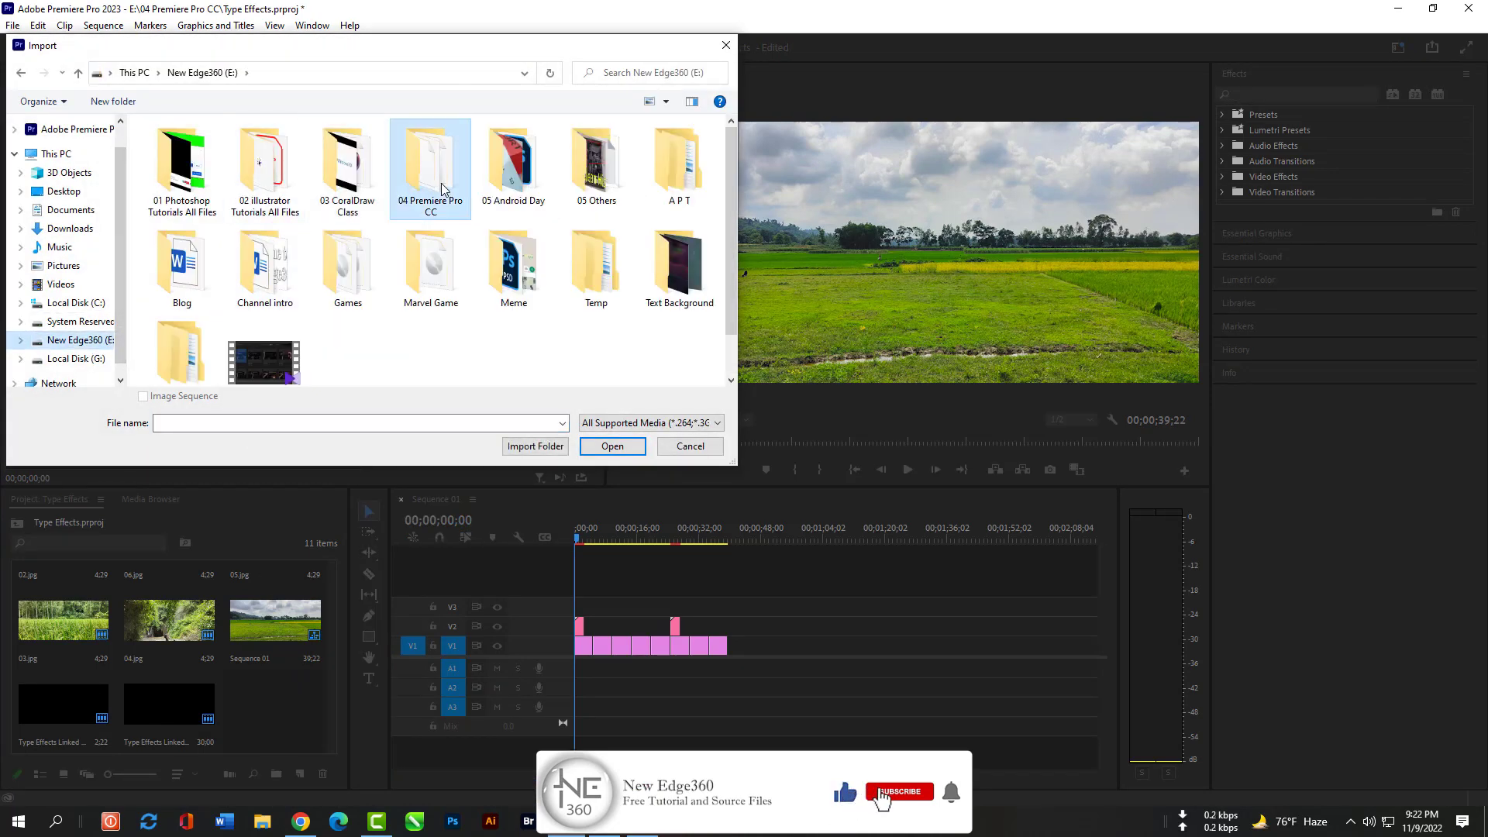